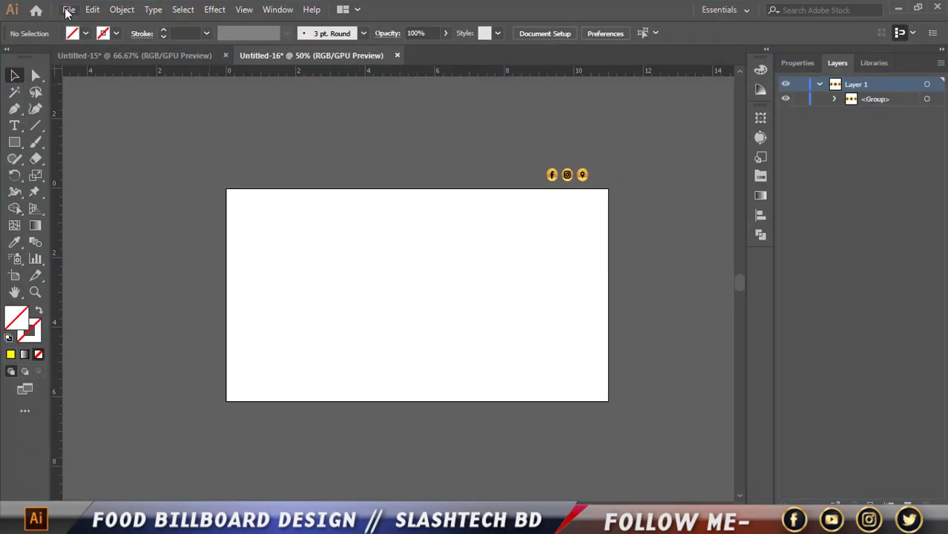
- Check the New Document preset width and height, then cancel without creating a document
left_click(68, 9)
key("ctrl+n")
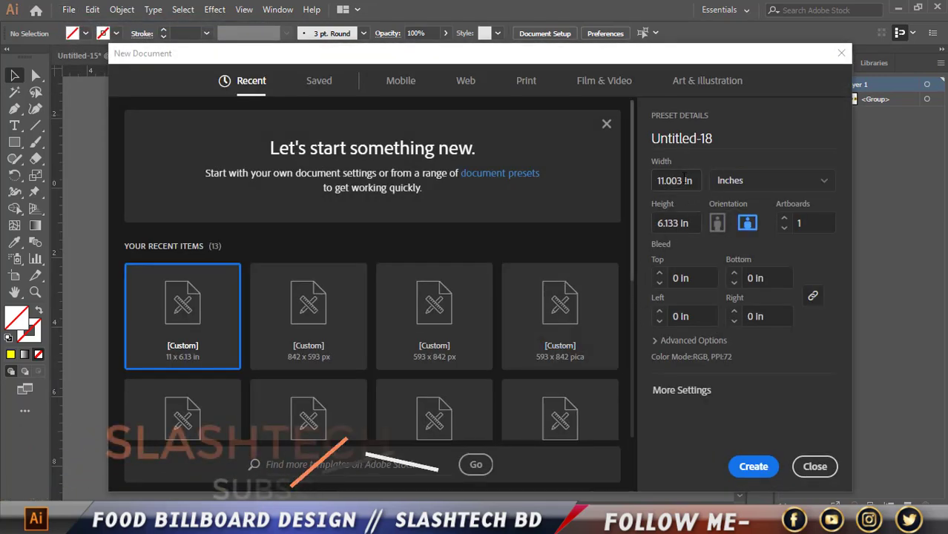
left_click(685, 181)
double_click(662, 224)
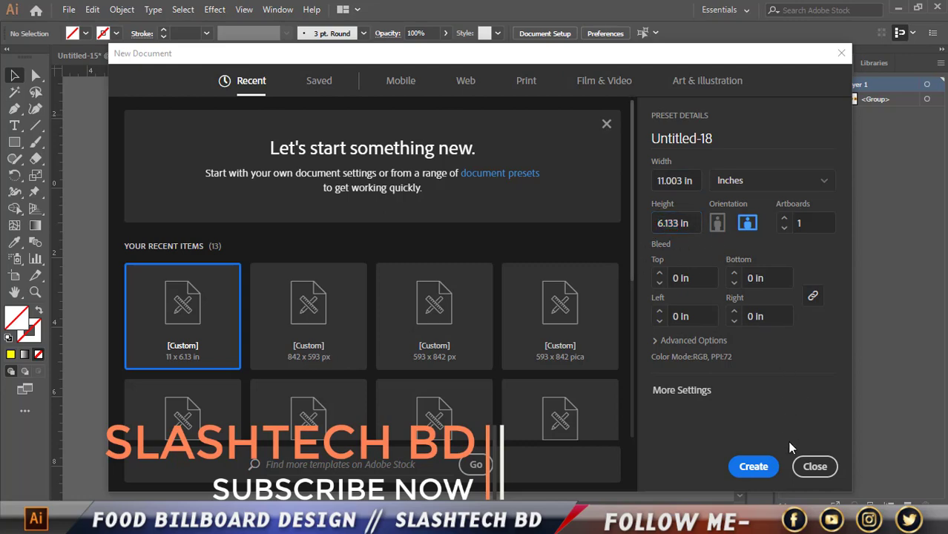
left_click(815, 466)
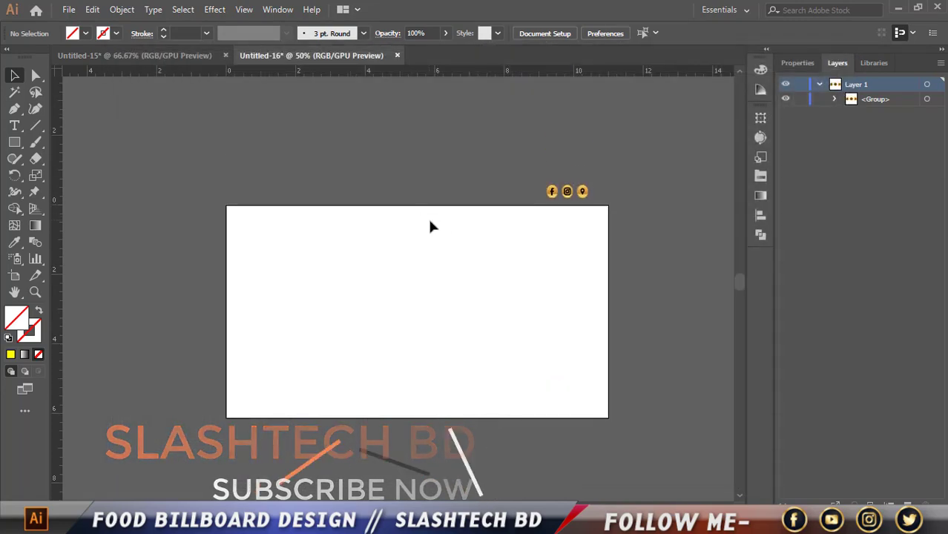
scroll(472, 229, "up", 1, "alt")
scroll(316, 192, "down", 1)
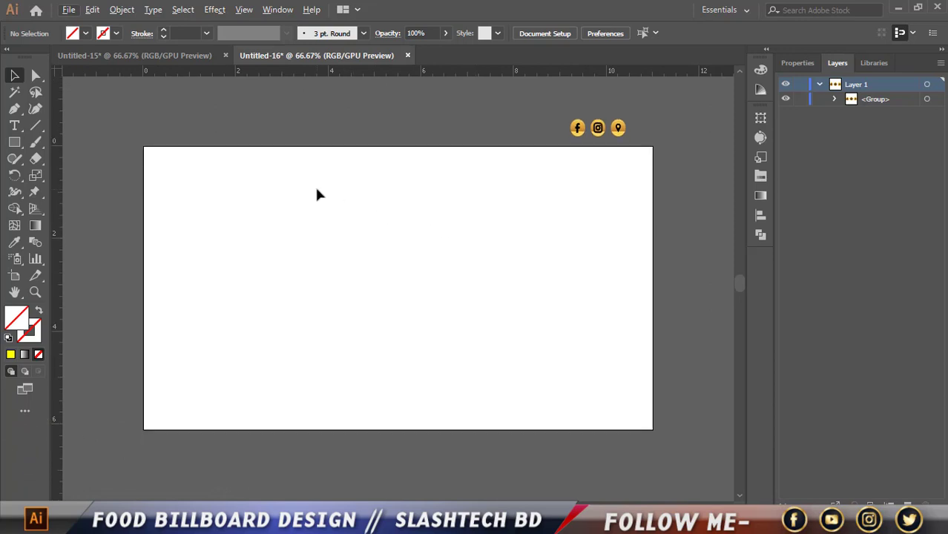
scroll(321, 187, "up", 2)
scroll(322, 186, "down", 1)
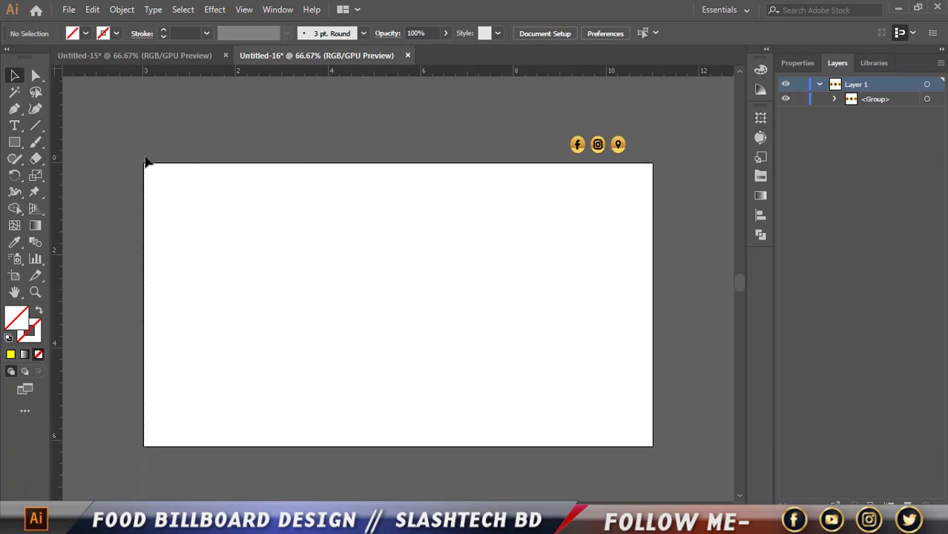
- Place ruler guides along the artboard's left, top, bottom and right edges
left_click_drag(146, 163, 146, 163)
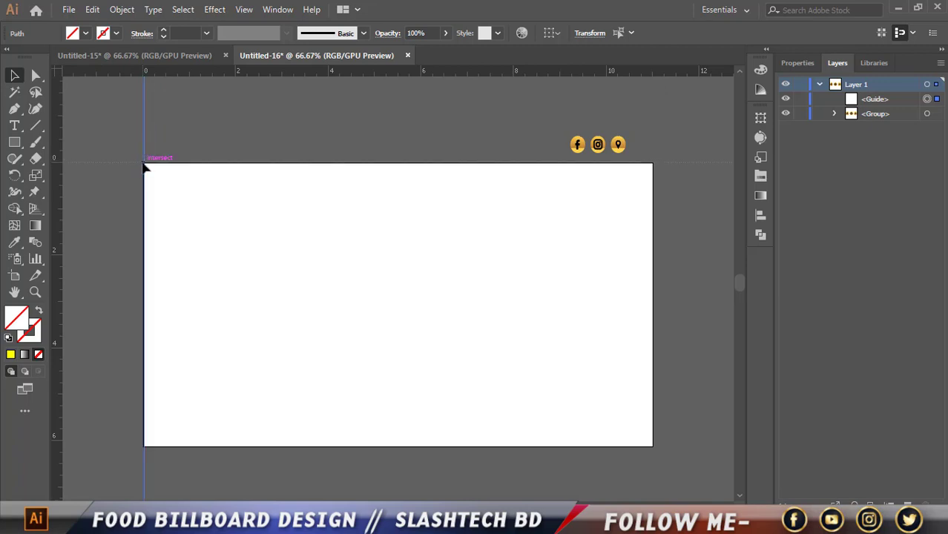
left_click_drag(146, 168, 146, 163)
left_click_drag(219, 75, 215, 446)
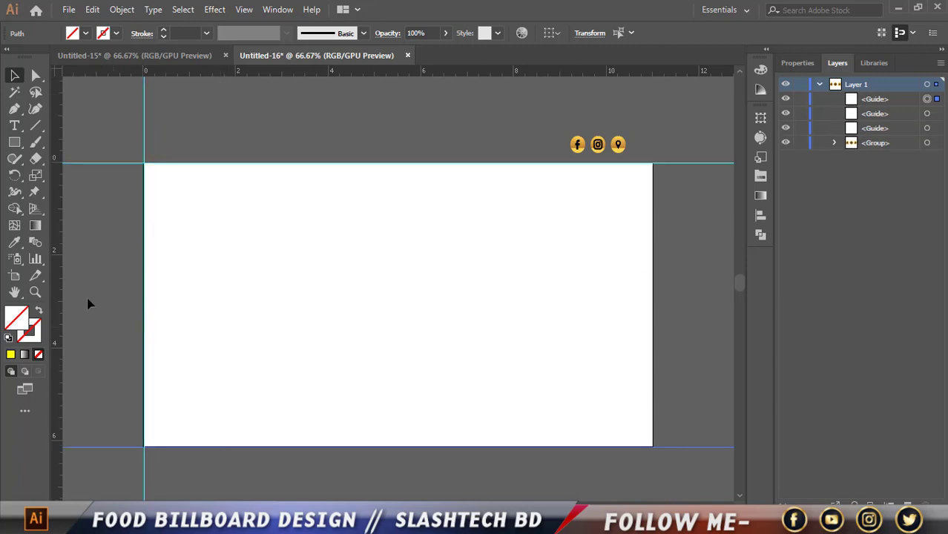
left_click_drag(177, 292, 655, 338)
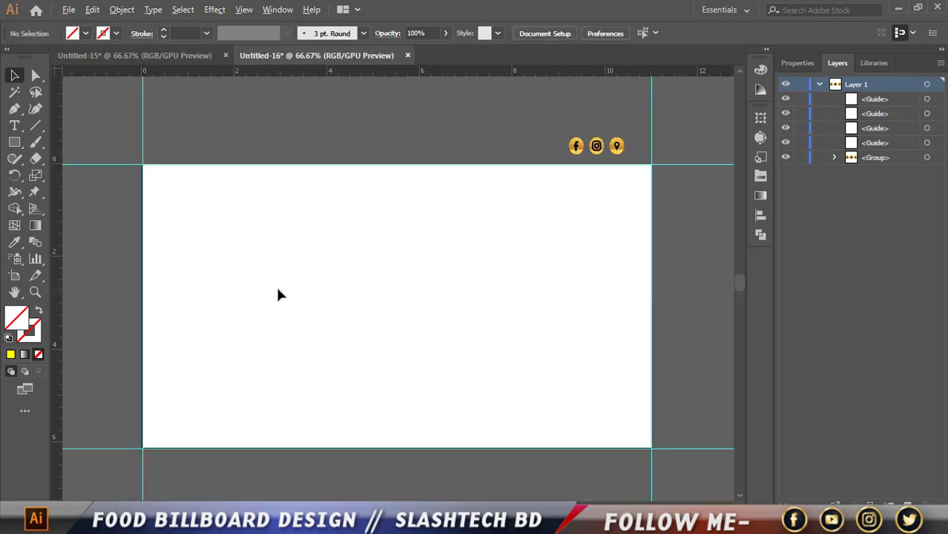
- Add two closely spaced vertical guides left of centre, nudging one slightly left
left_click_drag(63, 207, 353, 238)
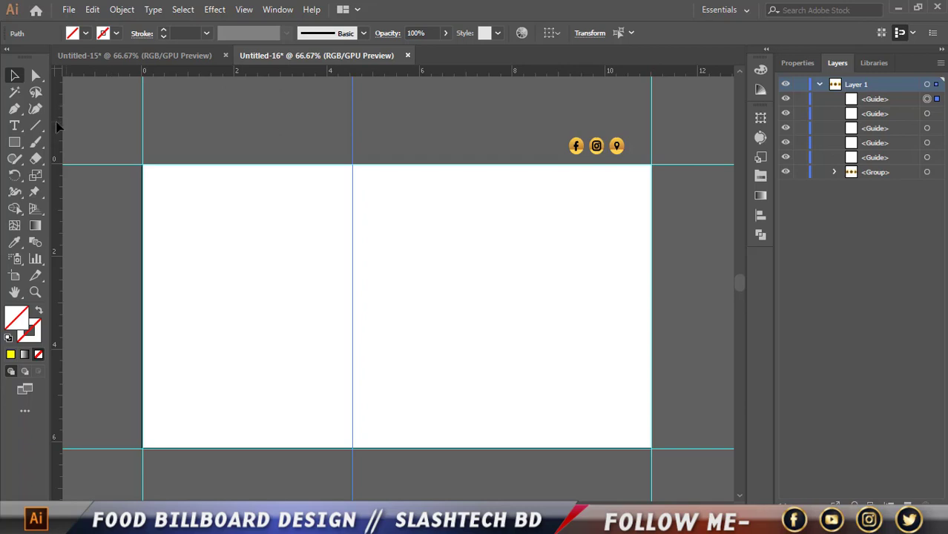
left_click_drag(57, 127, 373, 165)
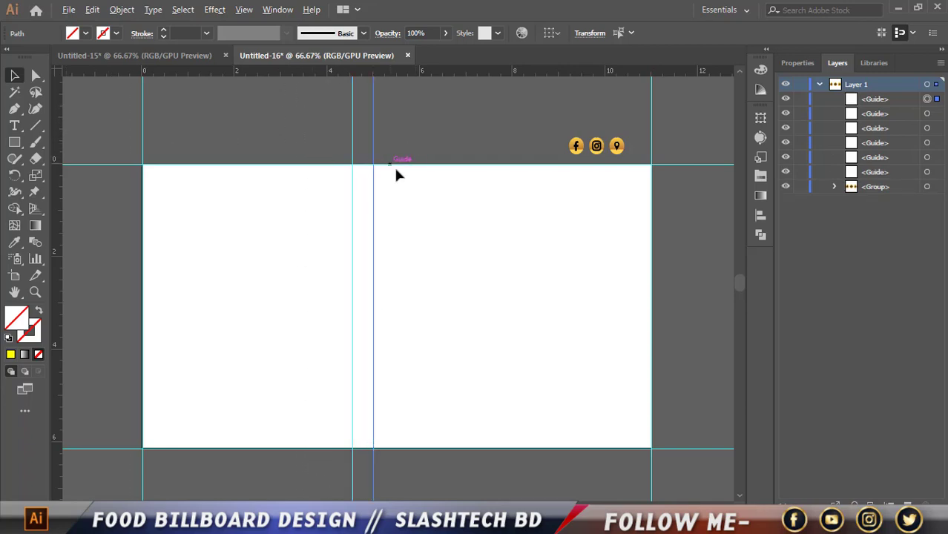
scroll(396, 174, "up", 2, "alt")
left_click(332, 127)
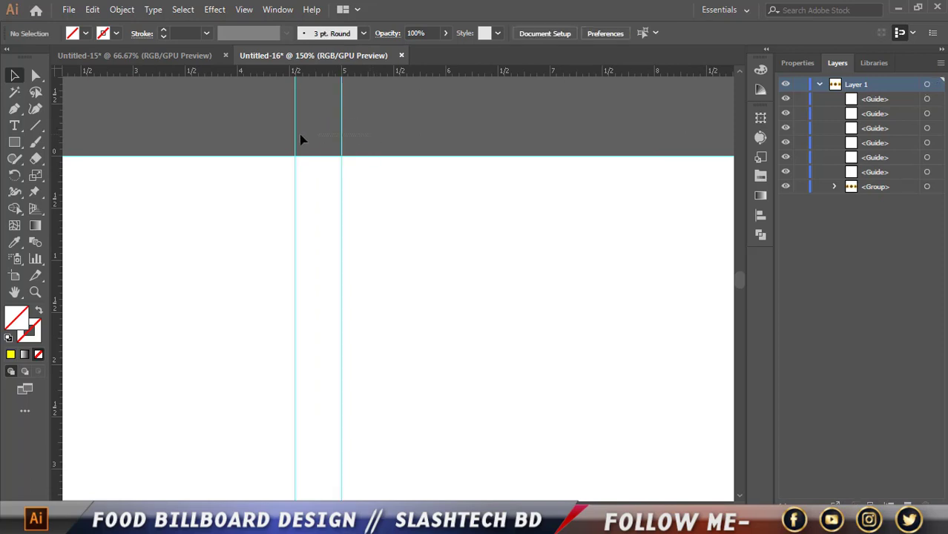
key("ctrl+z")
key("Left")
key("Left")
key("Left")
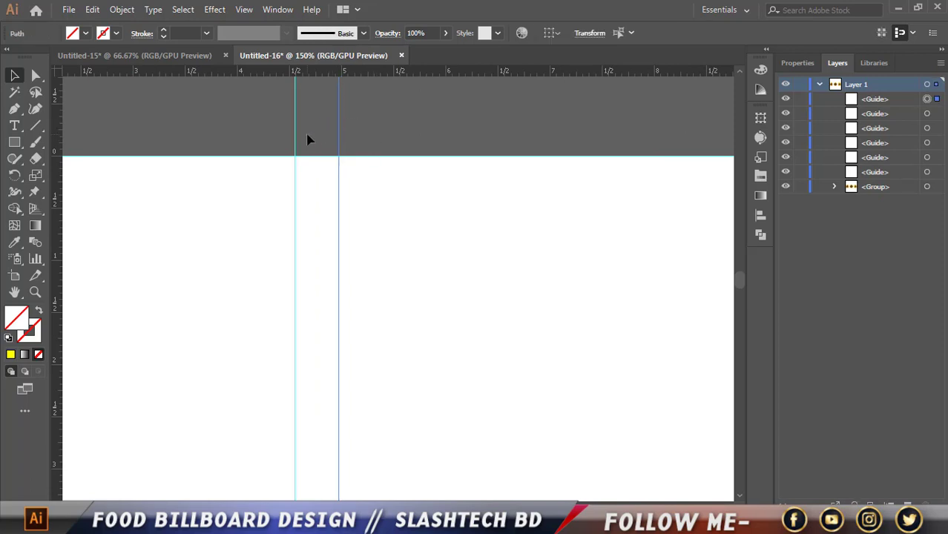
key("Left")
key("Left")
key("Left")
key("Left")
key("Left")
key("Left")
key("Left")
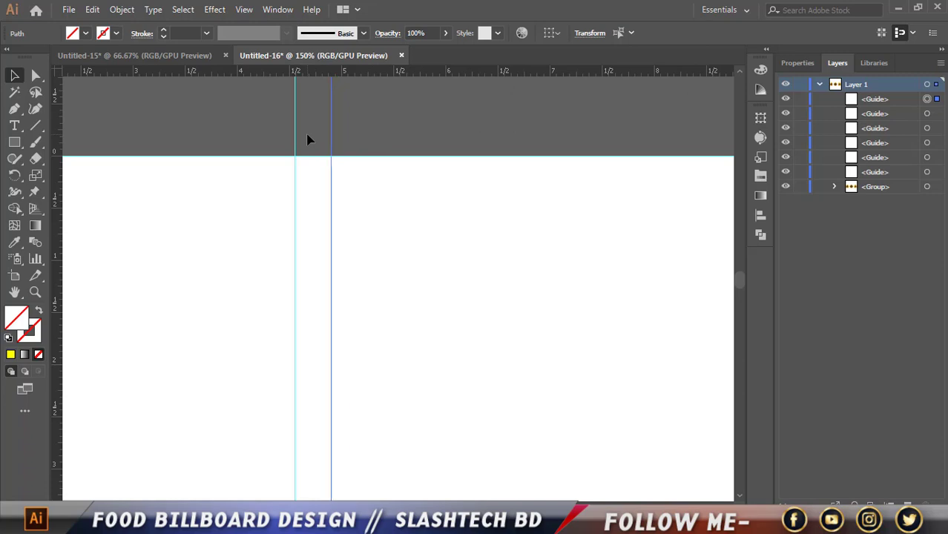
scroll(259, 211, "down", 2)
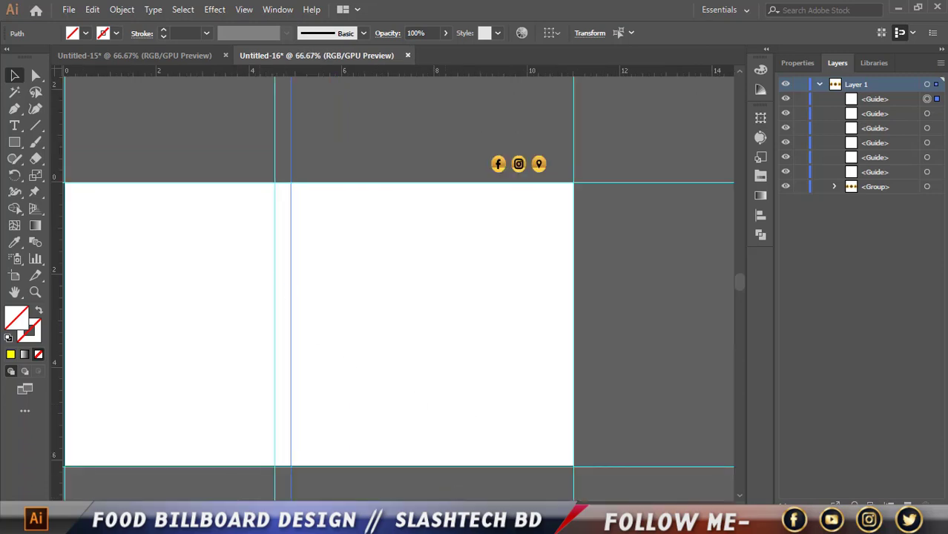
scroll(343, 474, "left", 3)
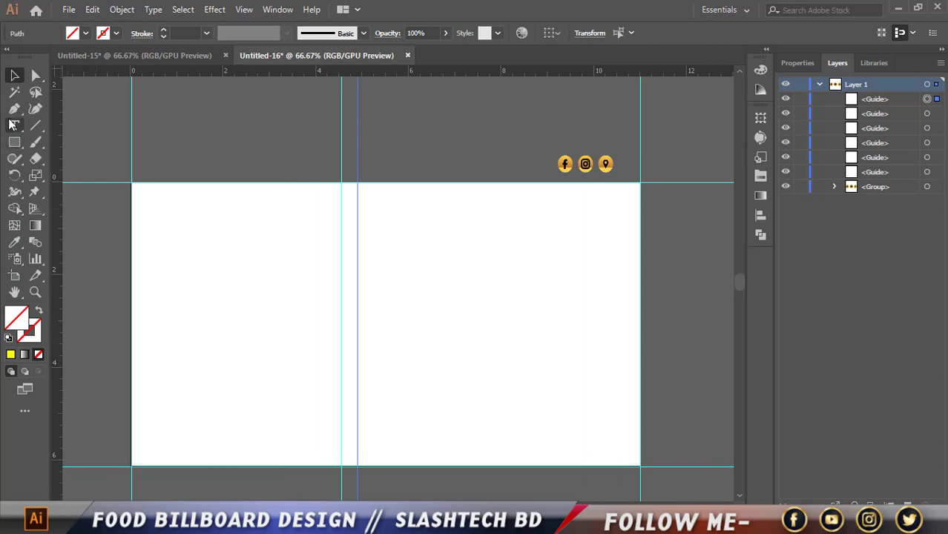
- Draw a dark grey rectangle from the artboard's top-left corner to the first middle guide
left_click(14, 141)
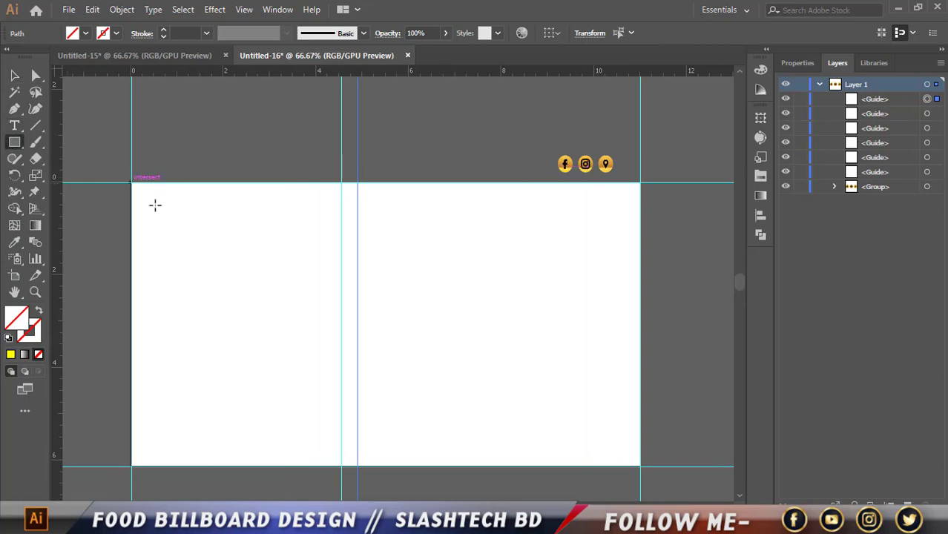
left_click_drag(132, 183, 341, 465)
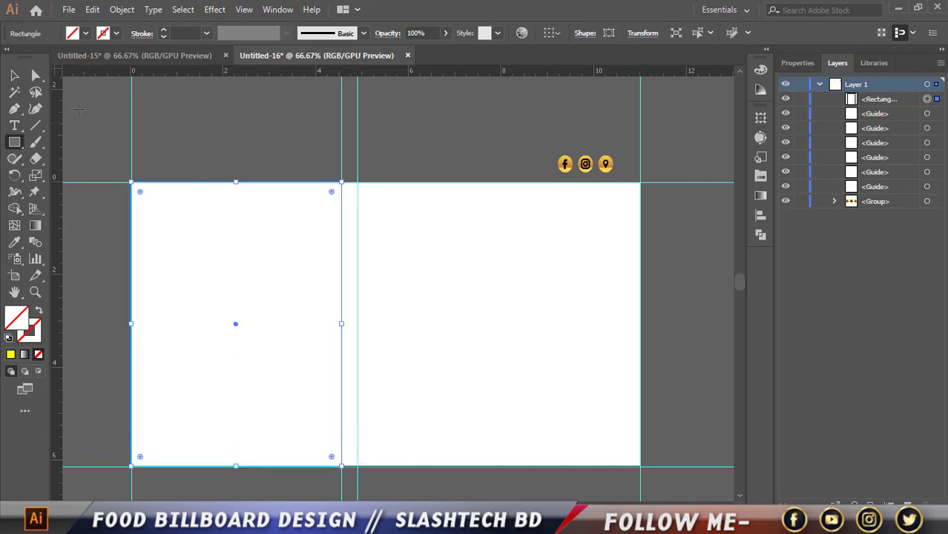
left_click(14, 74)
left_click(85, 33)
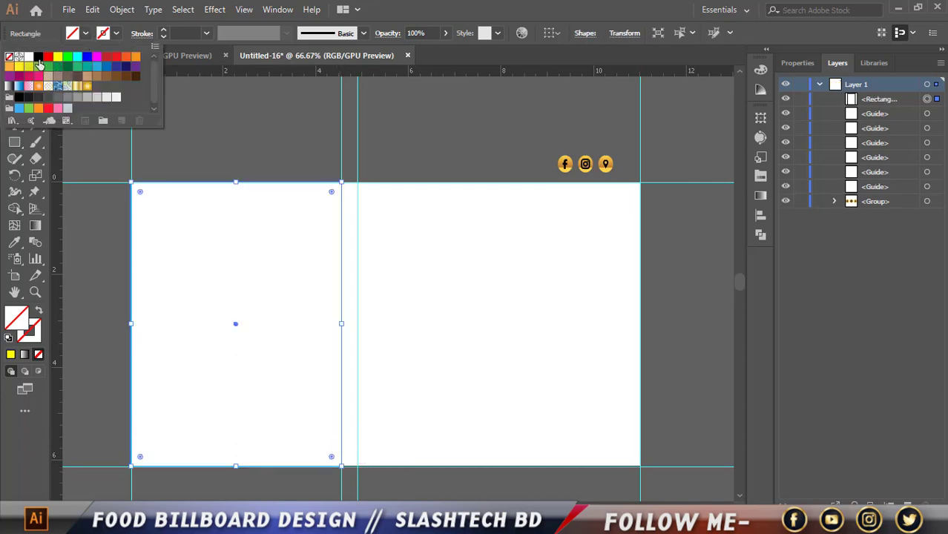
left_click(41, 99)
left_click(273, 107)
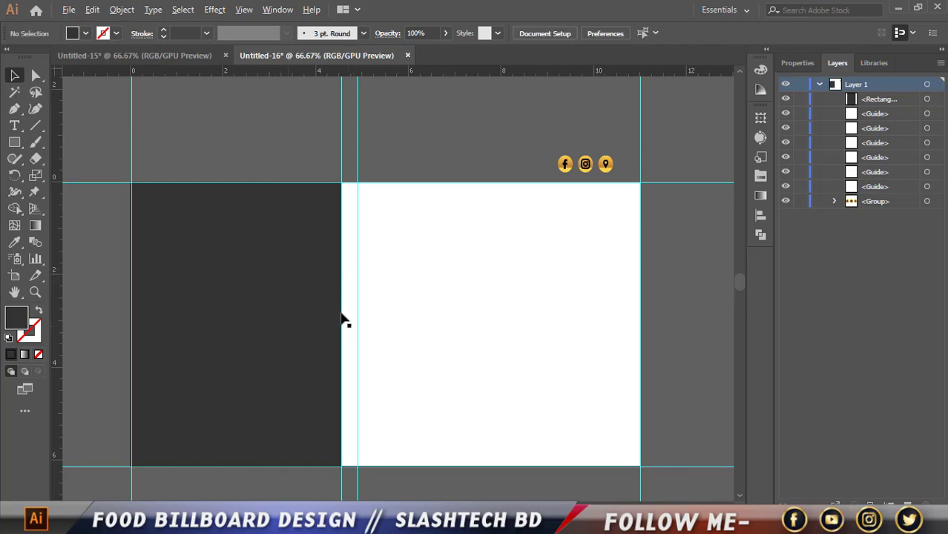
scroll(343, 319, "up", 1, "alt")
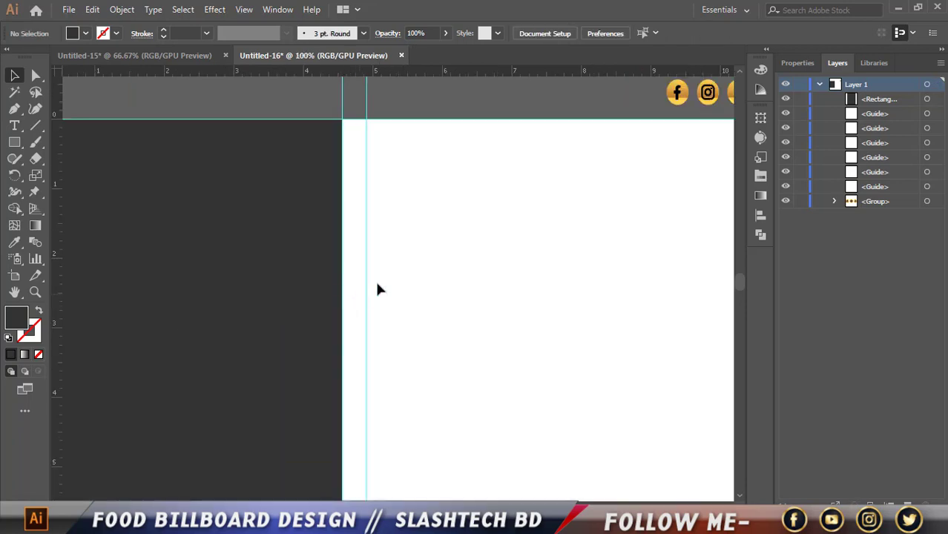
- Start a Pen path across the two guides' tops, with a triangular point jutting right
left_click(16, 110)
left_click(93, 96)
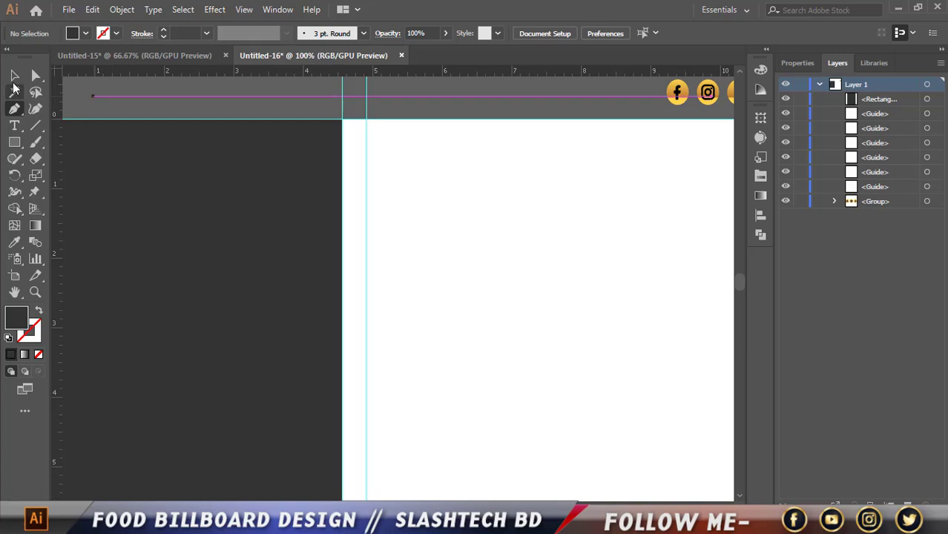
left_click(343, 118)
left_click(367, 119)
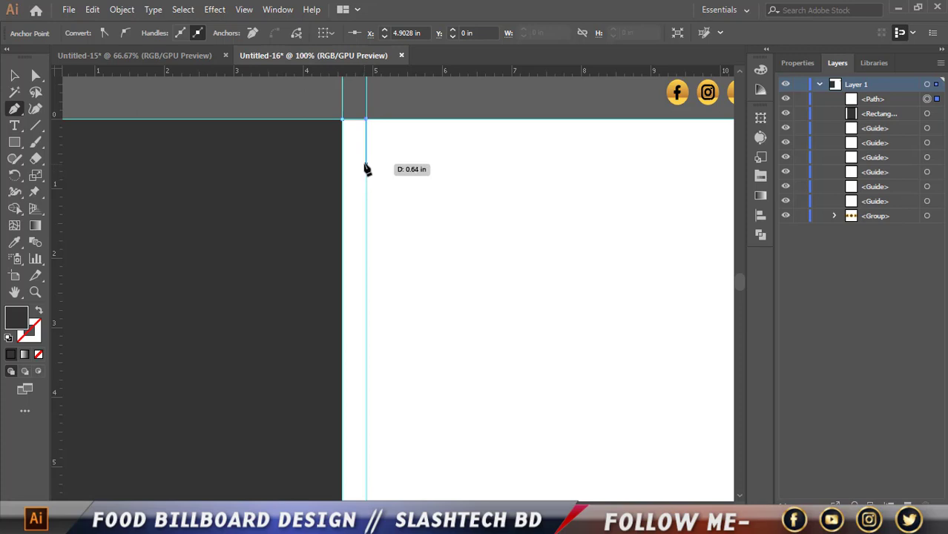
left_click(367, 160)
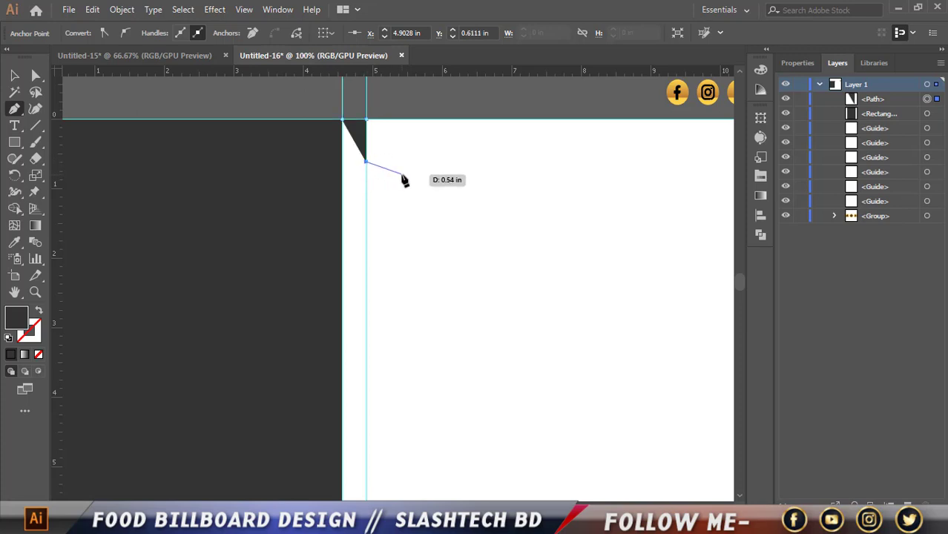
left_click(401, 174)
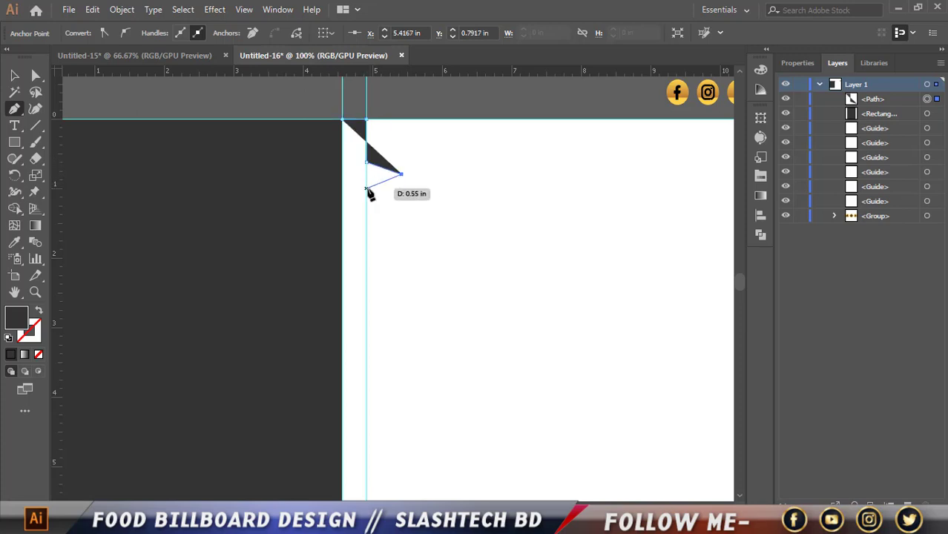
left_click(366, 187)
- Run the path down to the guides' bottoms, close it, and select the strip
scroll(371, 197, "down", 2)
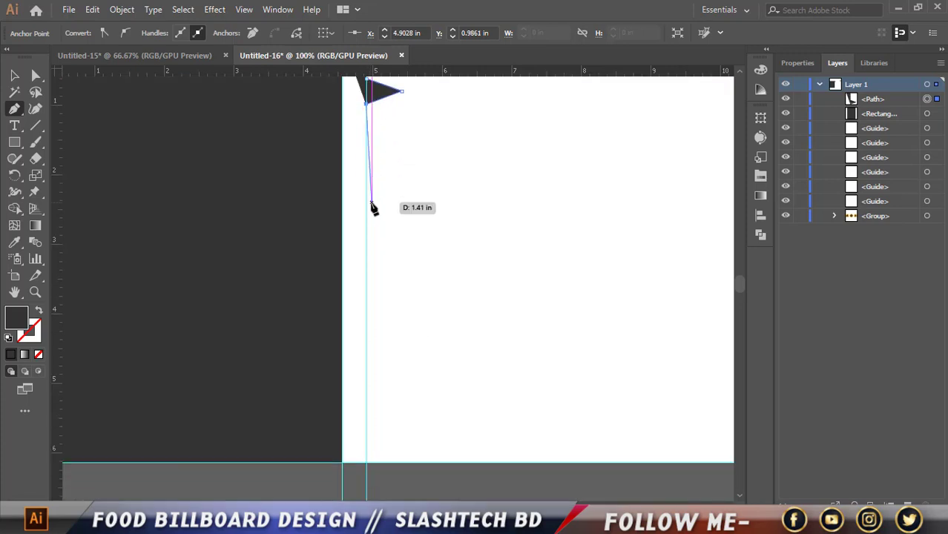
left_click(366, 461)
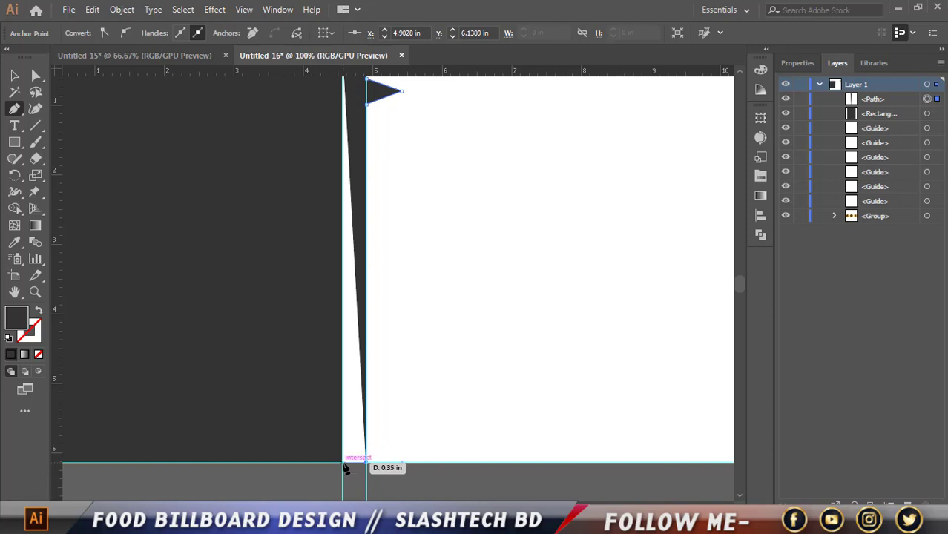
left_click(343, 463)
scroll(349, 416, "up", 2)
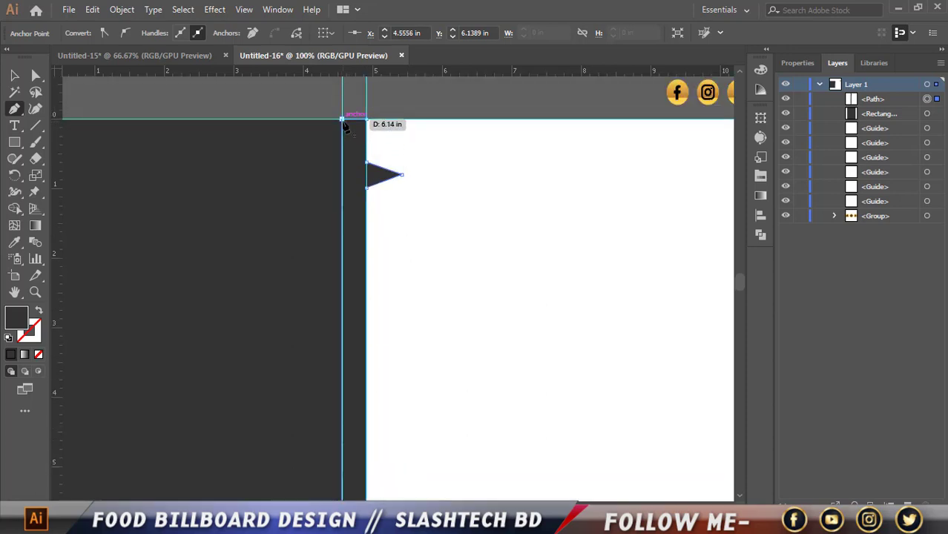
left_click(343, 120)
left_click(14, 75)
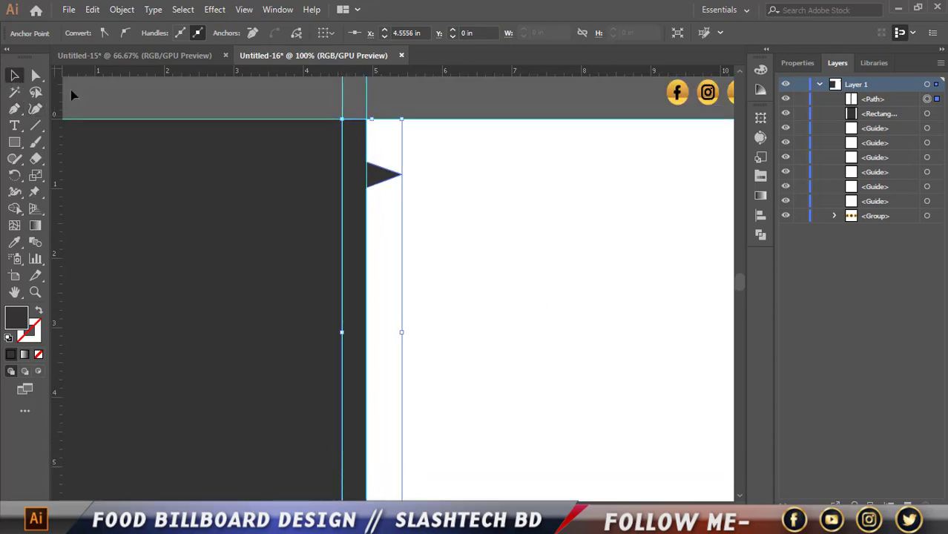
left_click(357, 228)
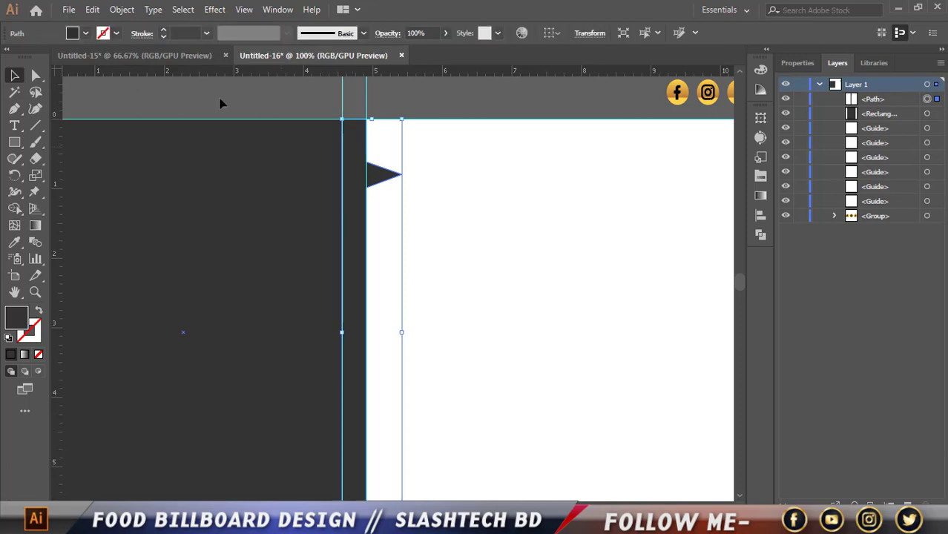
- Fill the strip and its triangular point yellow
left_click(85, 33)
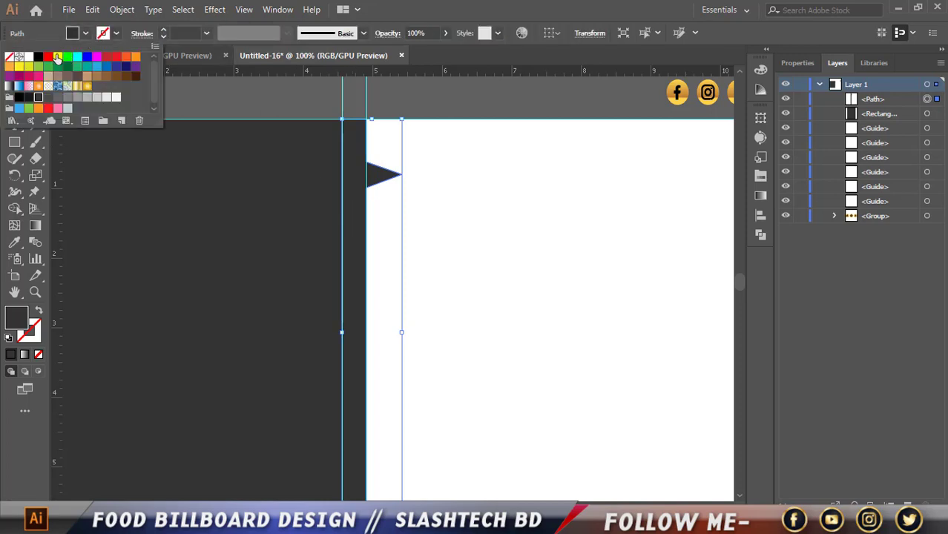
left_click(58, 58)
left_click(311, 100)
scroll(401, 182, "up", 1)
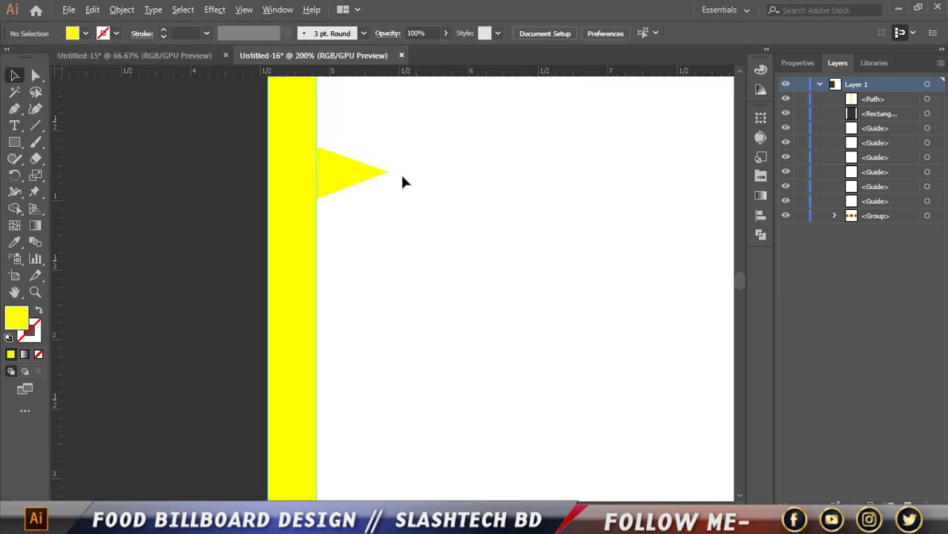
- Pull the triangle's tip anchor slightly left to shorten the point
left_click(297, 181)
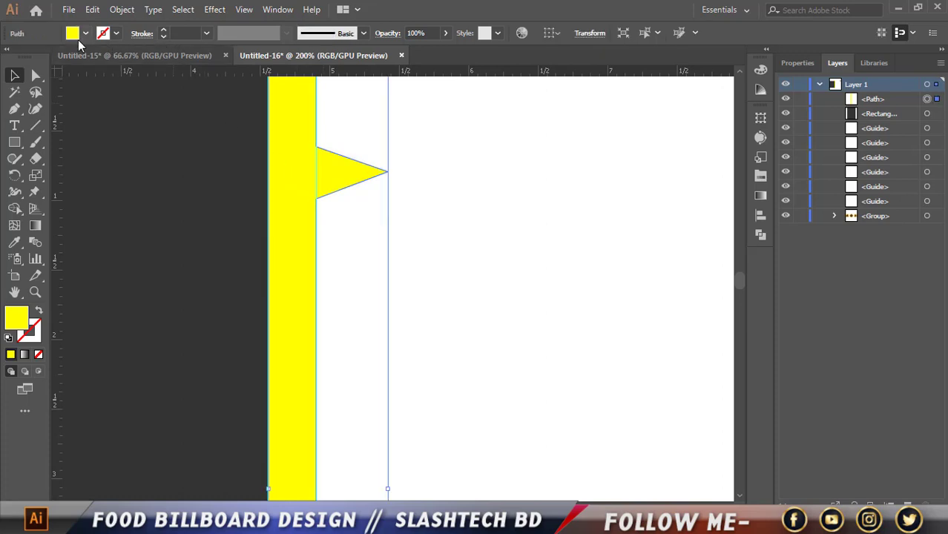
left_click(35, 74)
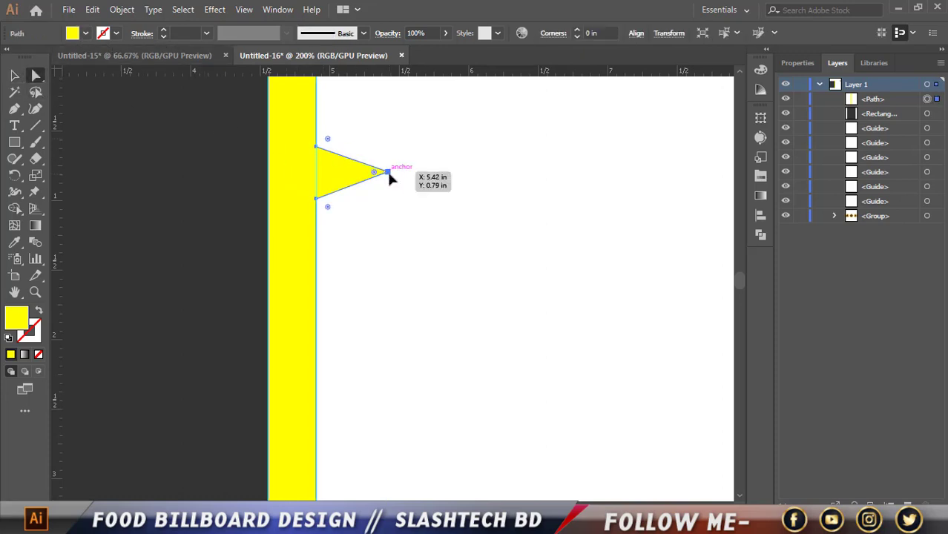
left_click_drag(392, 179, 382, 178)
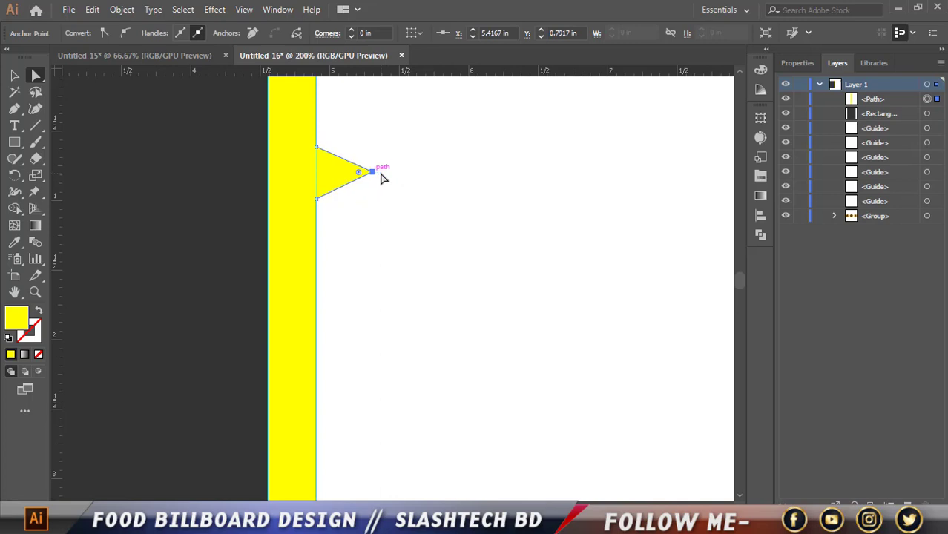
key("shift+Left")
scroll(364, 190, "down", 3)
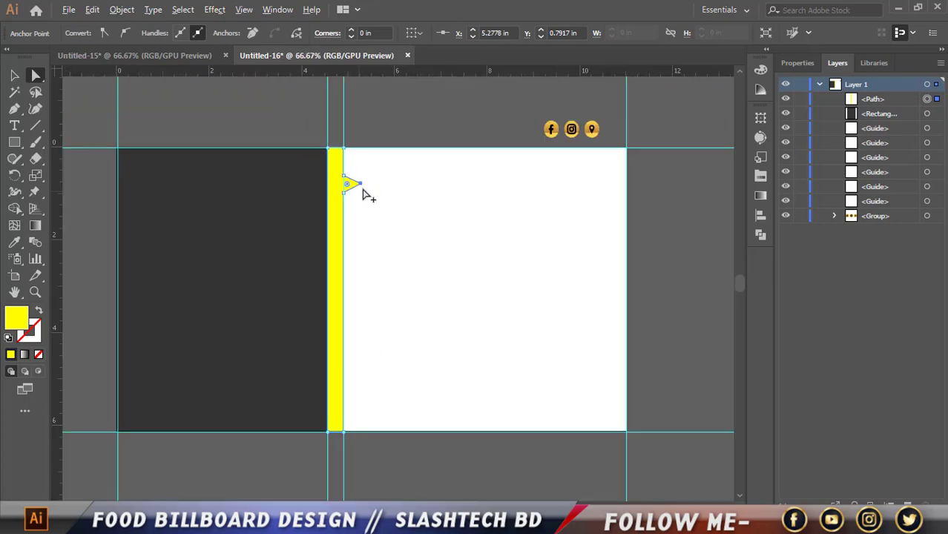
left_click(14, 75)
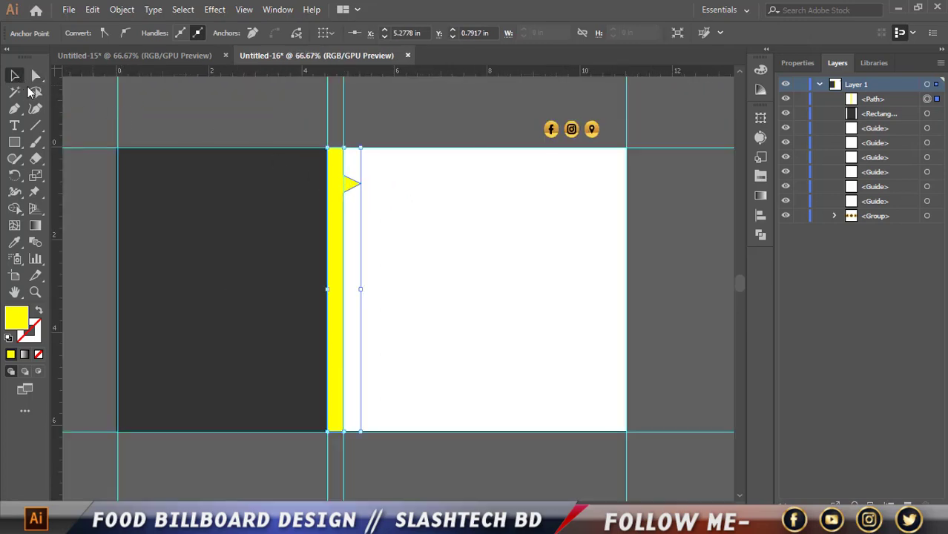
left_click(218, 129)
scroll(179, 178, "down", 1)
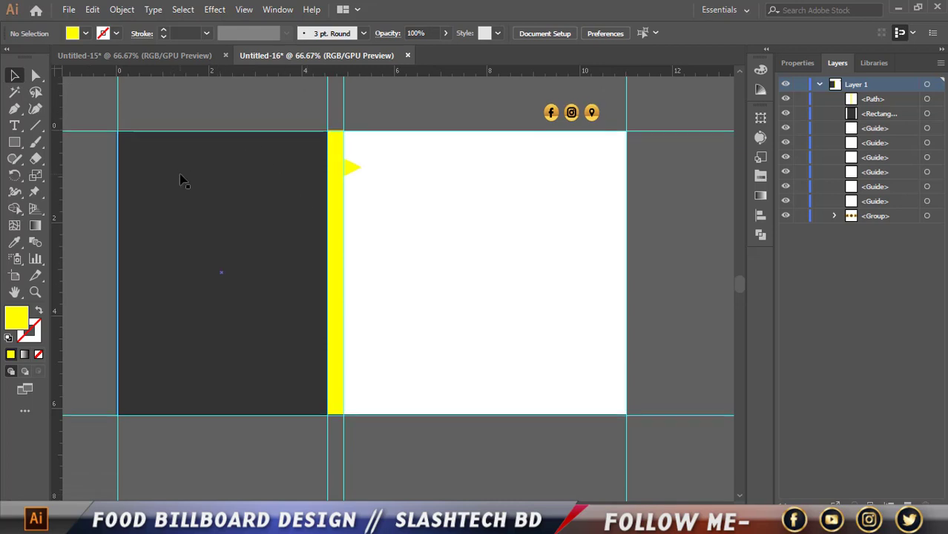
scroll(191, 174, "up", 2)
scroll(203, 182, "down", 1)
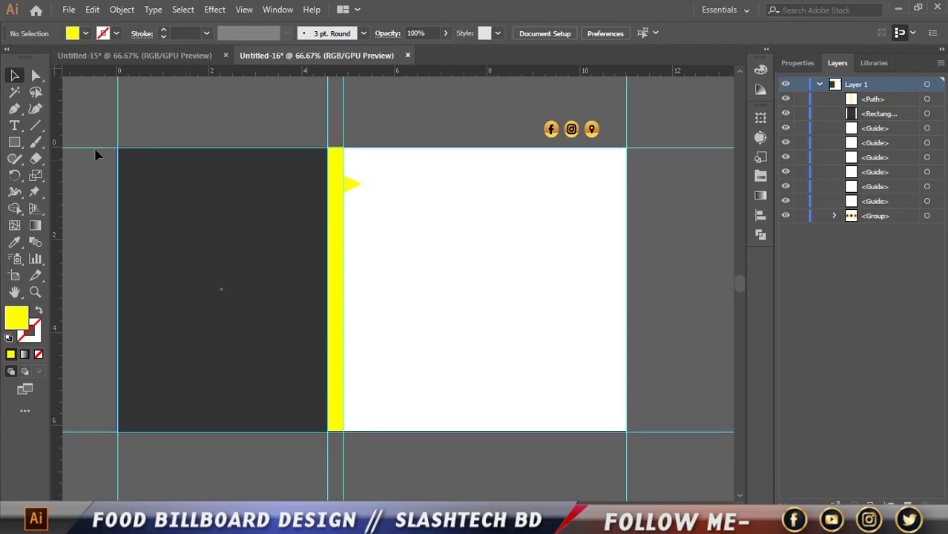
- Draw a red rectangle over the artboard's right section
left_click(14, 142)
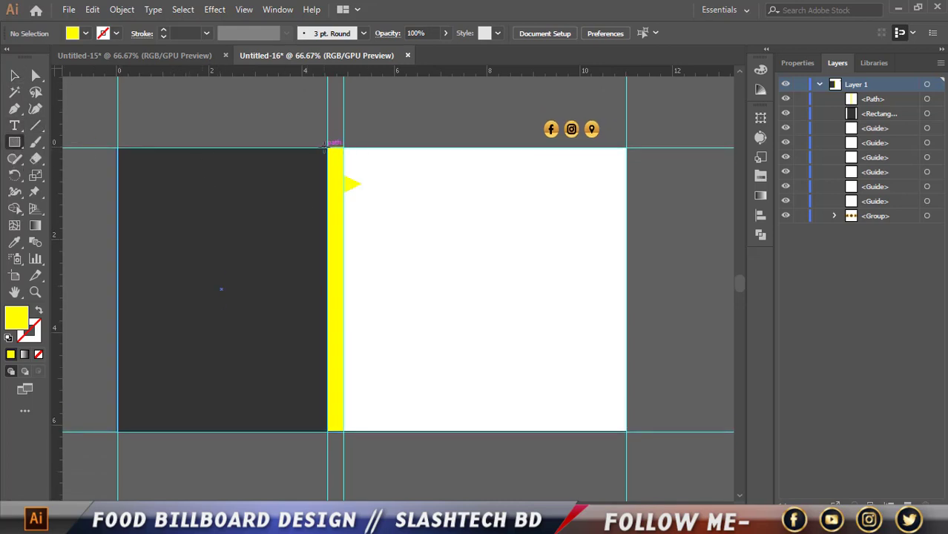
mouse_move(328, 149)
left_mouse_down()
mouse_move(485, 314)
mouse_move(626, 434)
left_mouse_up()
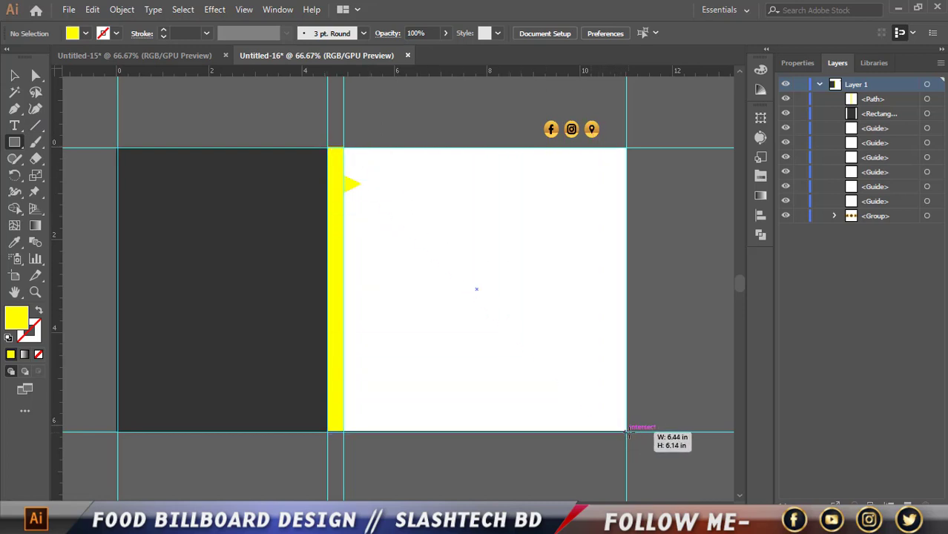
left_click_drag(628, 431, 627, 432)
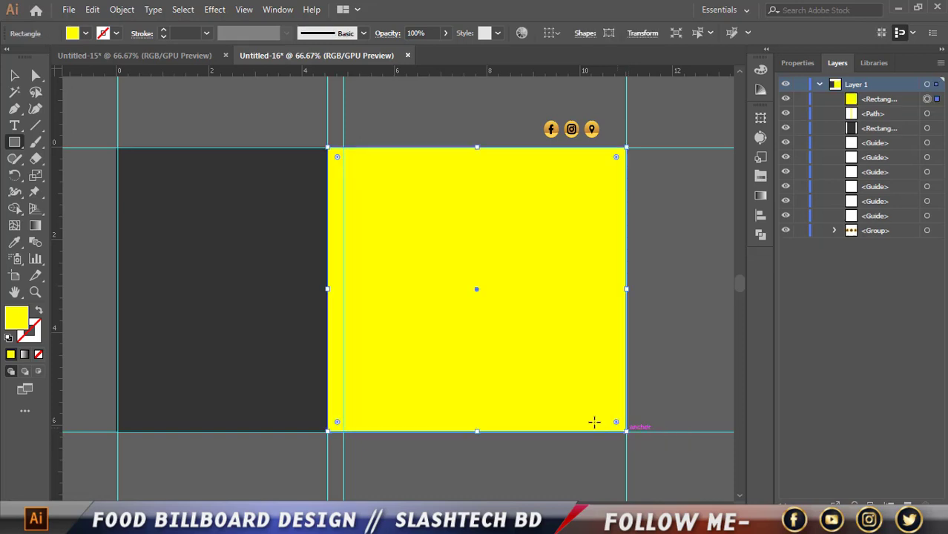
left_click(14, 75)
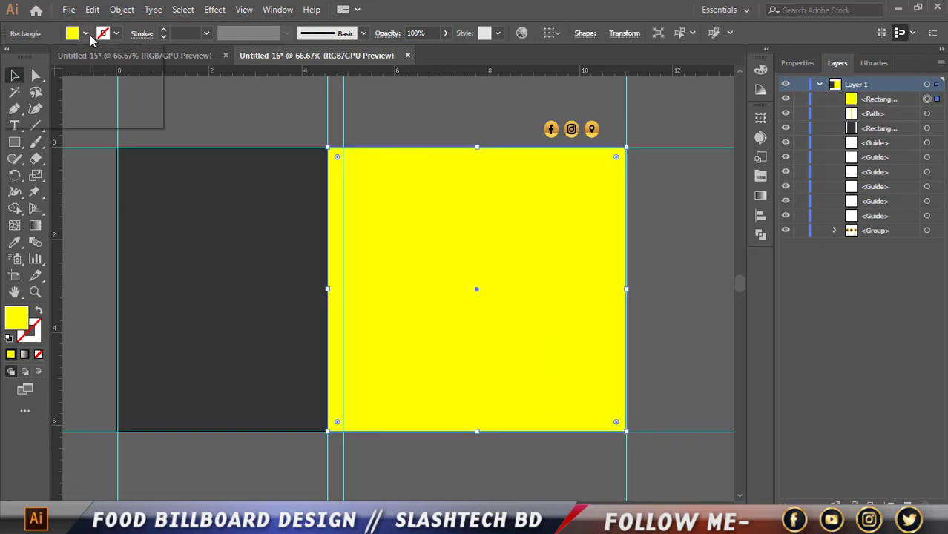
left_click(85, 33)
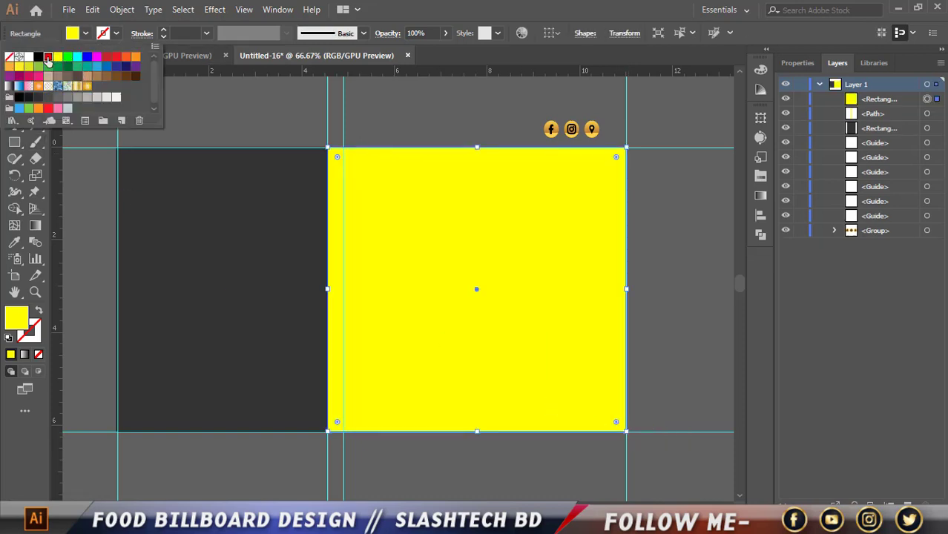
left_click(47, 60)
- Send the red rectangle to the back, behind the yellow strip
right_click(395, 171)
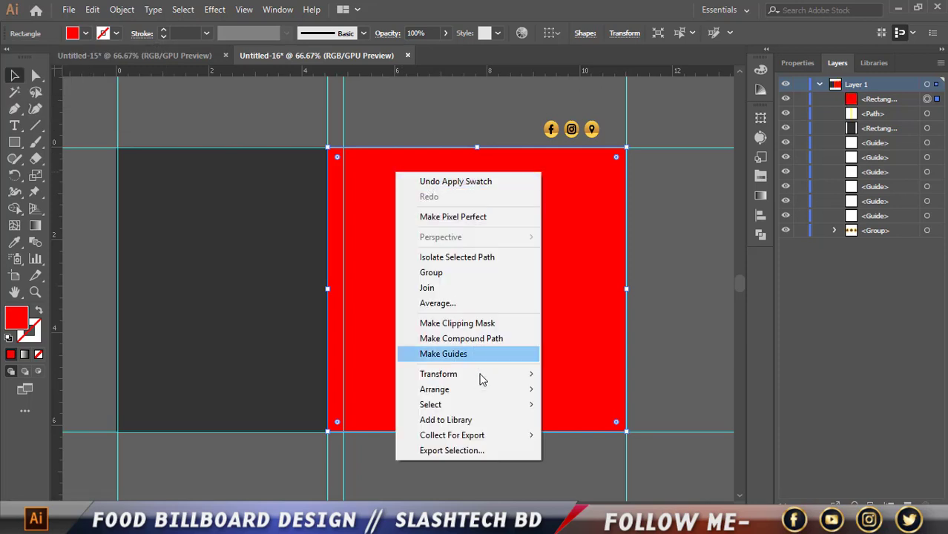
mouse_move(445, 390)
left_click(584, 435)
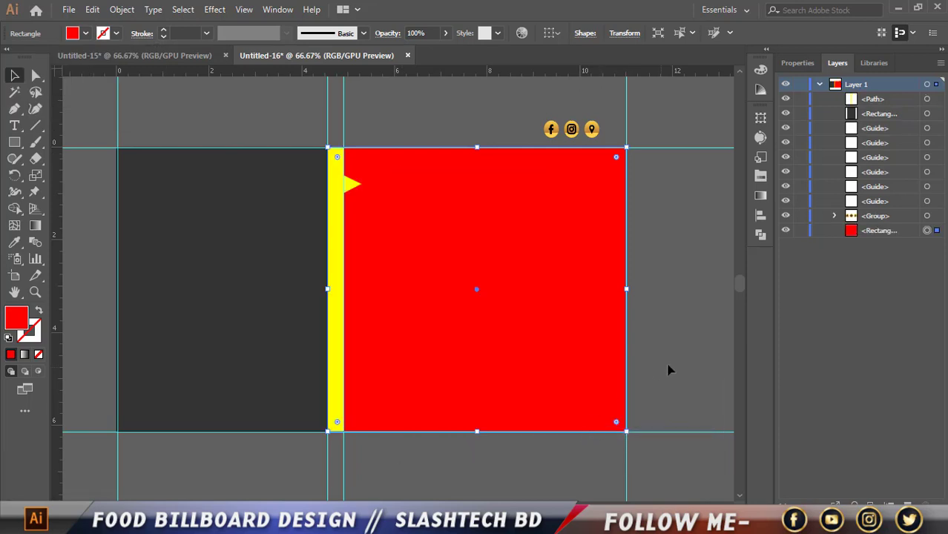
left_click(706, 364)
scroll(395, 433, "down", 1)
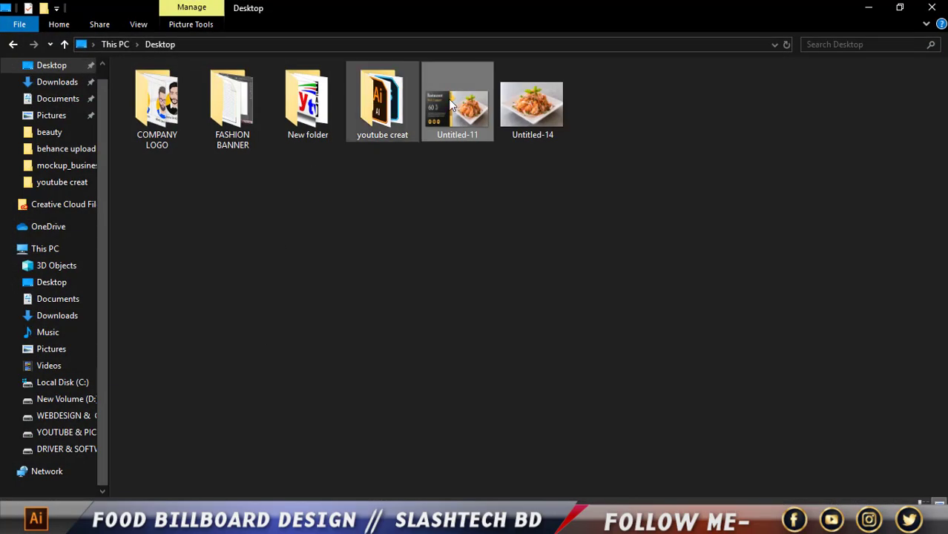
- Drop the food photo onto the artboard, scaled to artboard height with its top aligned
left_click_drag(537, 128, 446, 519)
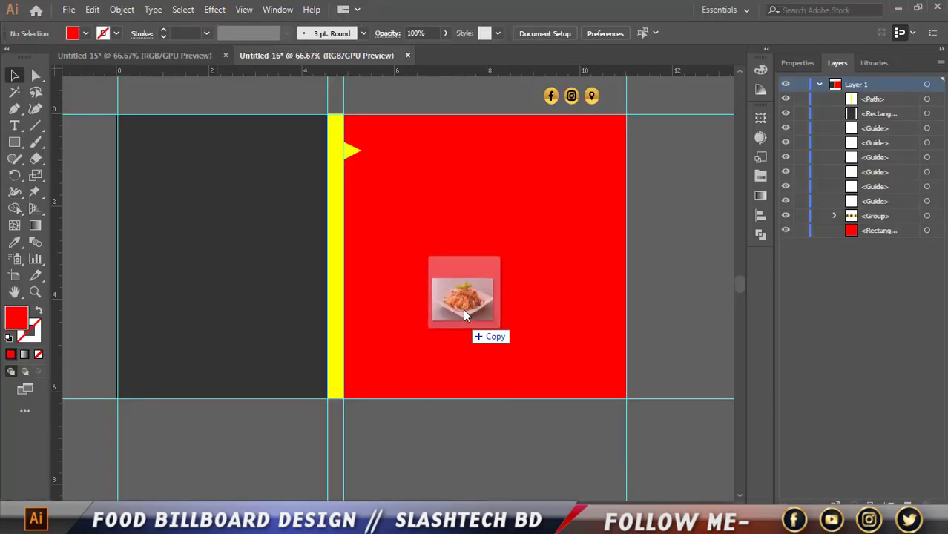
mouse_move(443, 486)
left_mouse_down()
mouse_move(463, 309)
mouse_move(510, 286)
left_mouse_up()
scroll(463, 309, "down", 1)
left_click_drag(471, 148, 471, 176)
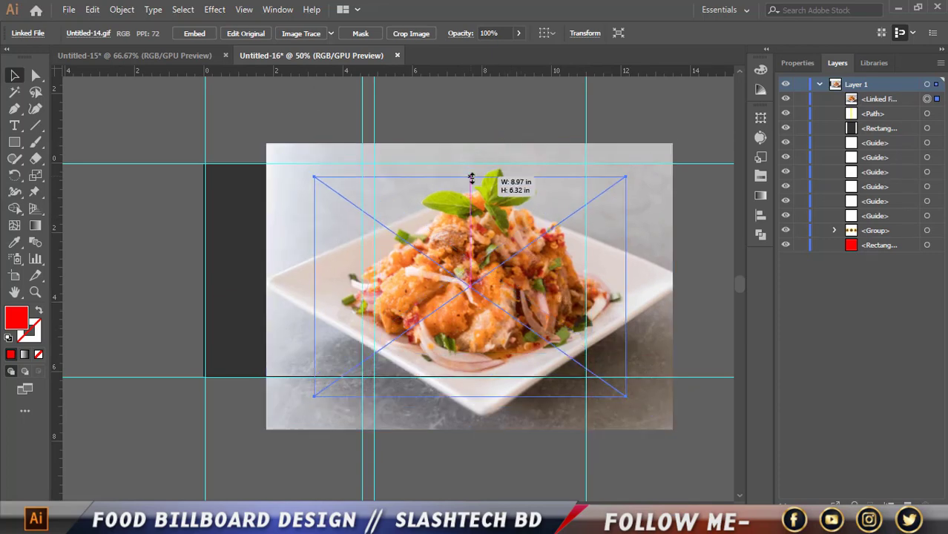
scroll(500, 304, "up", 1)
left_click_drag(499, 304, 580, 296)
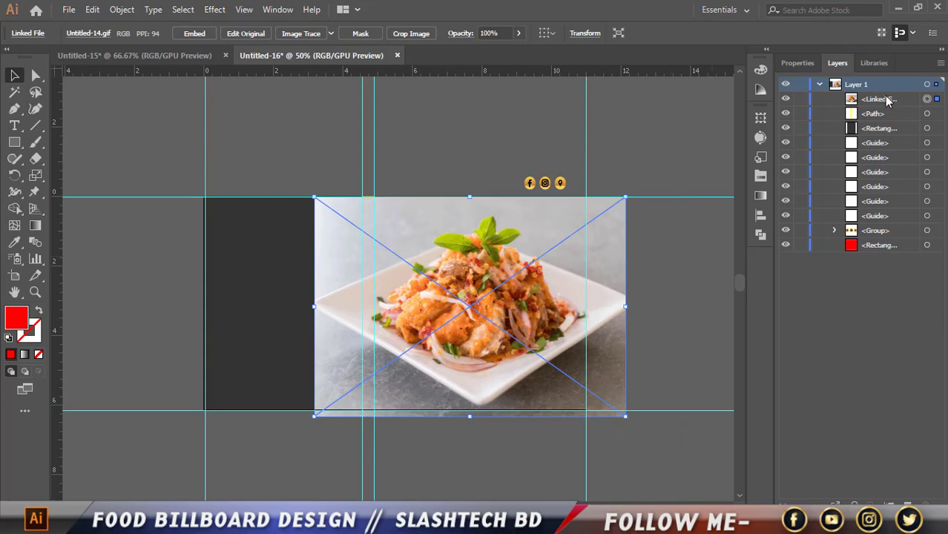
- Move the photo below the red rectangle in Layers and clip it to that rectangle
left_click_drag(879, 99, 885, 249)
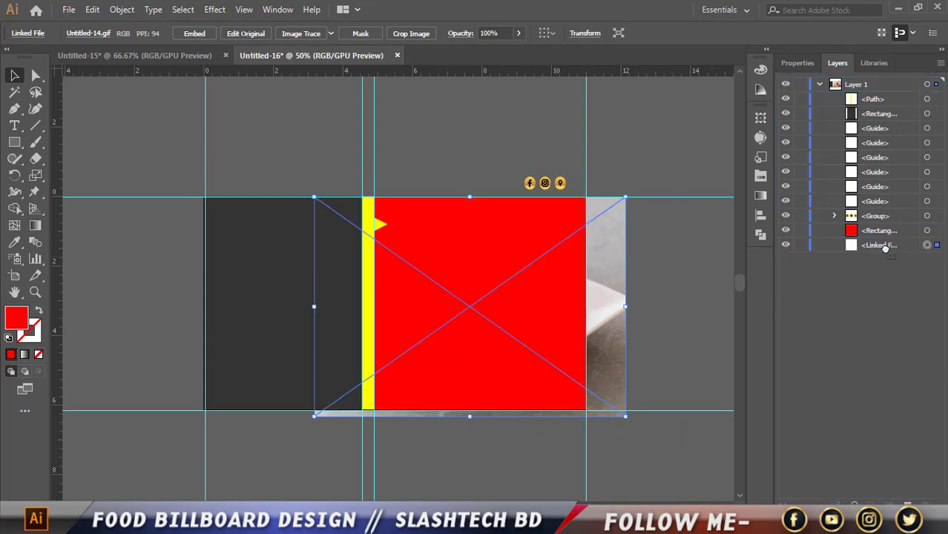
left_click(936, 230, "shift")
right_click(558, 250)
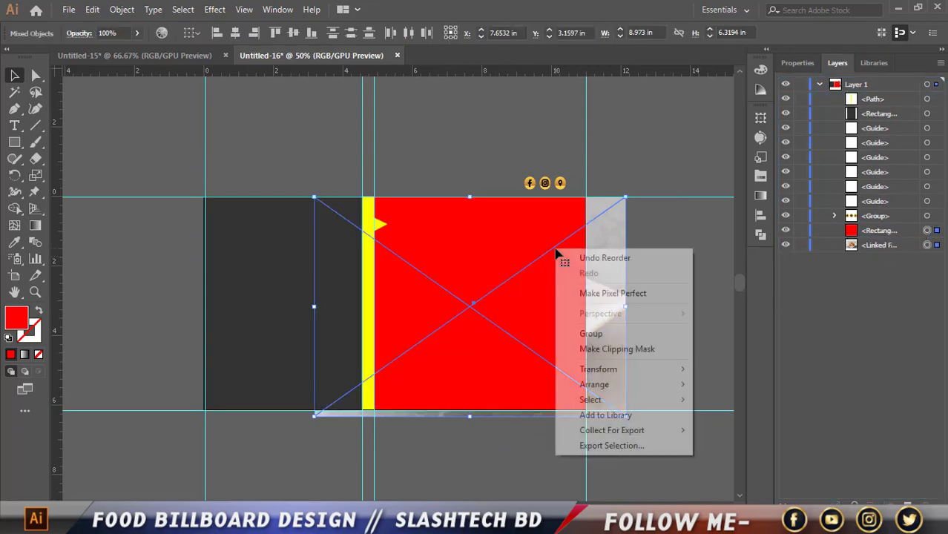
left_click(604, 349)
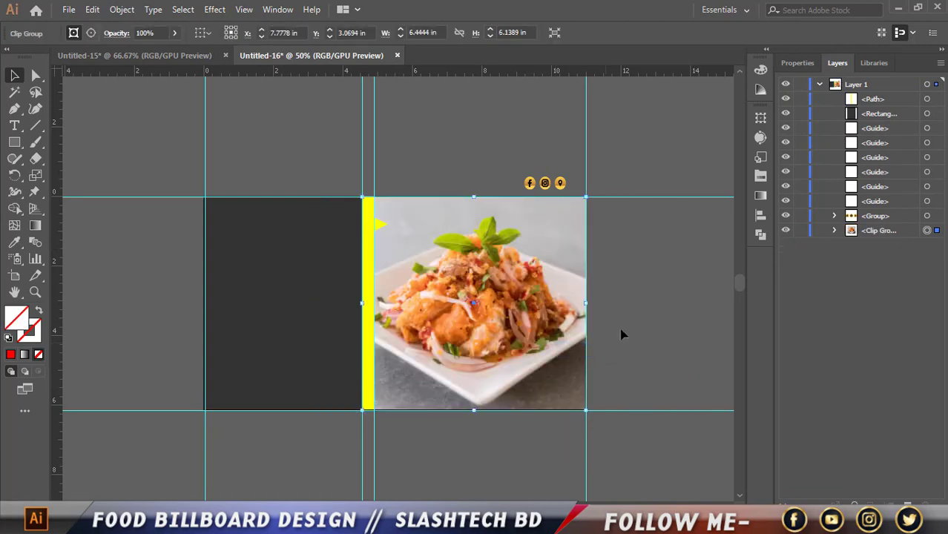
left_click(665, 276)
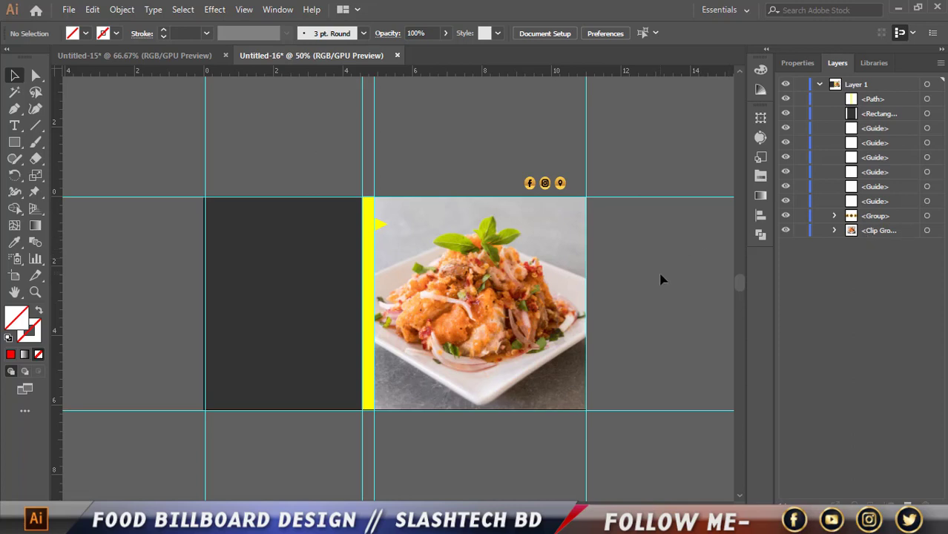
scroll(663, 280, "up", 2)
- Draw an artboard-sized rectangle filled with a white-to-black linear gradient
scroll(647, 289, "down", 1)
scroll(648, 289, "down", 2)
key("m")
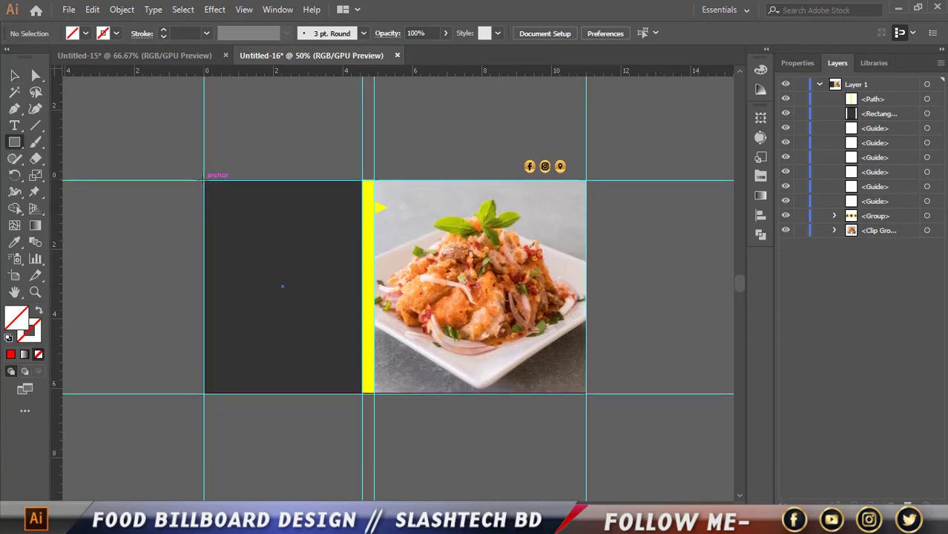
left_click_drag(205, 180, 586, 394)
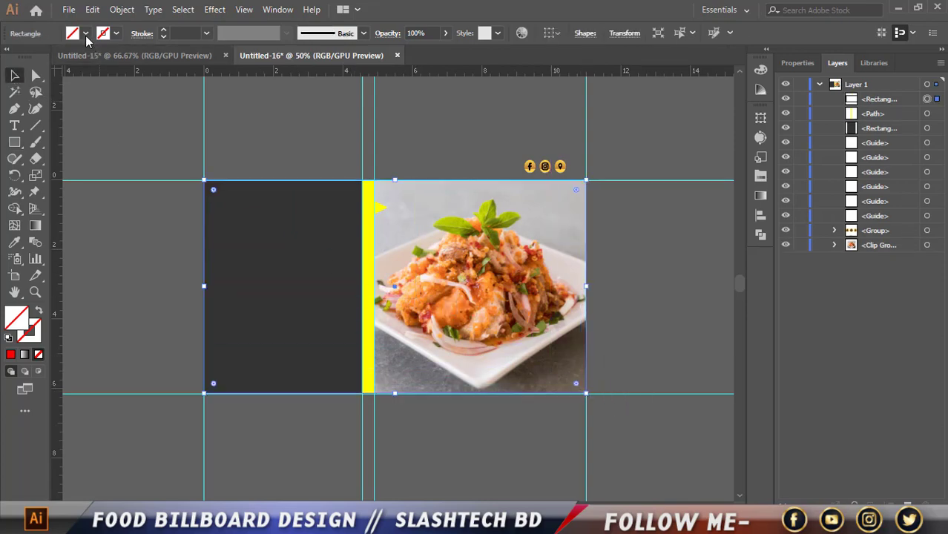
left_click(85, 33)
left_click(37, 57)
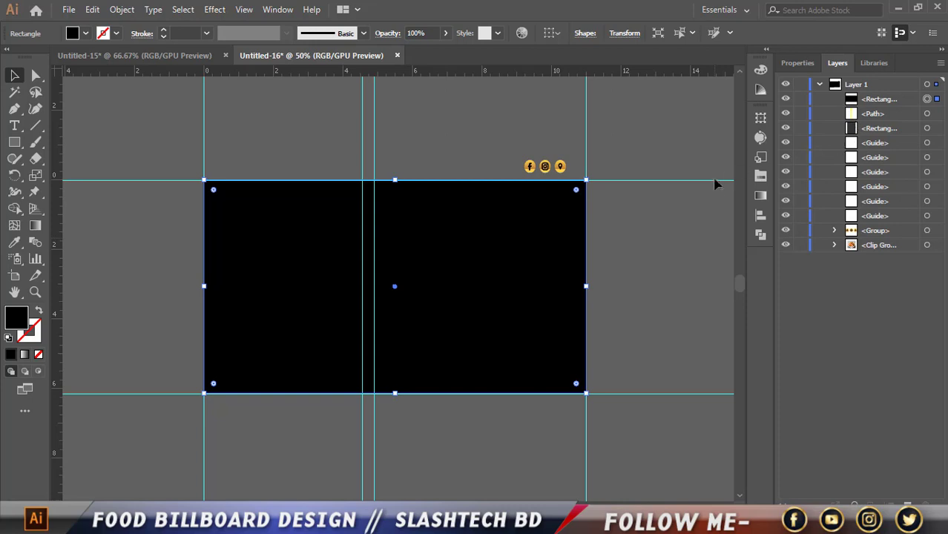
left_click(760, 196)
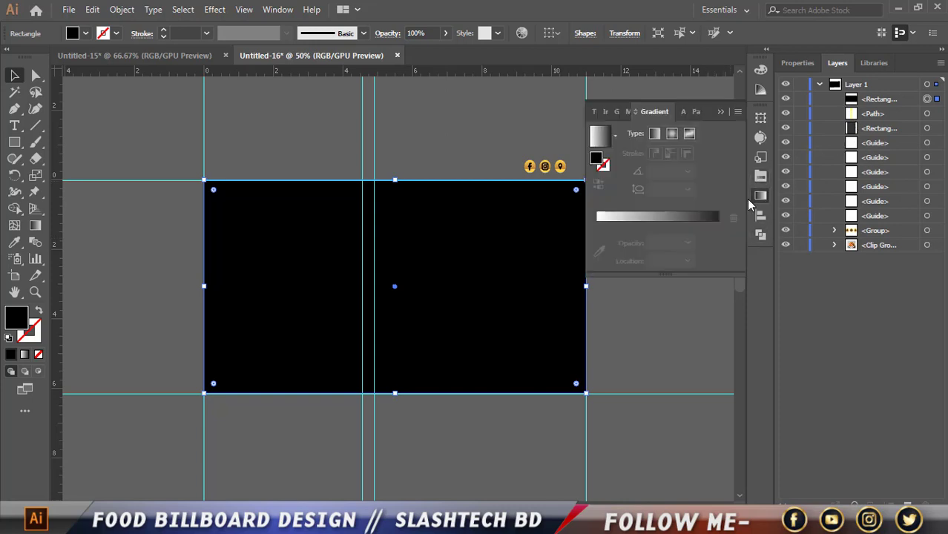
left_click(648, 219)
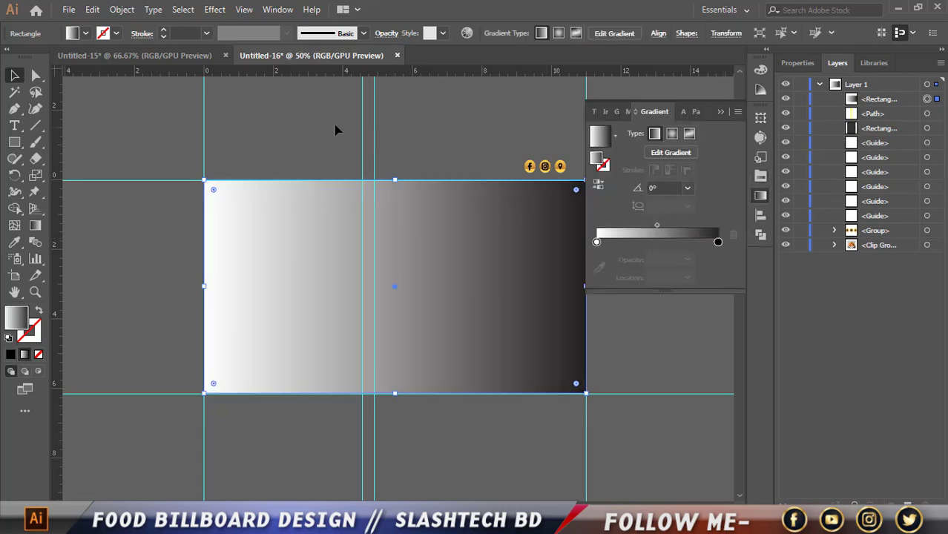
- Delete the two vertical guides beside the strip
left_click_drag(356, 137, 410, 139)
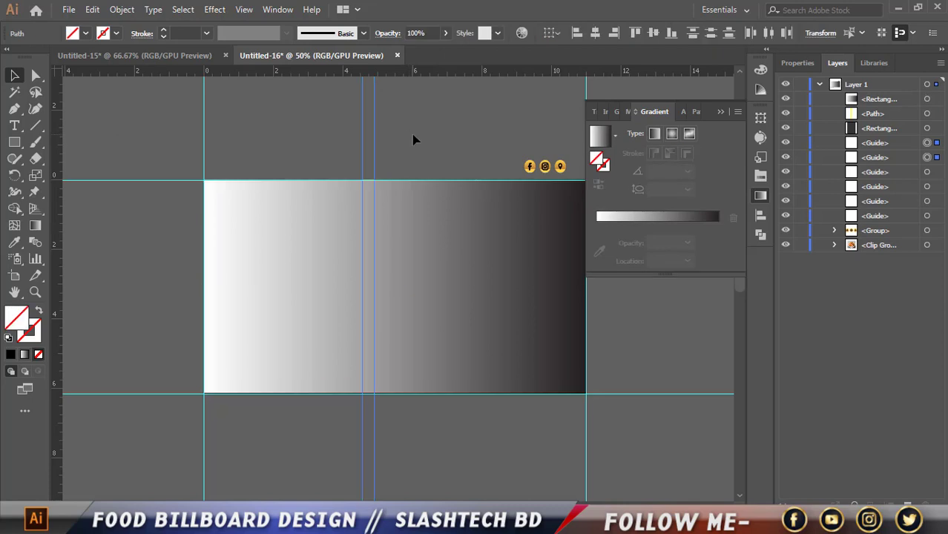
key("Delete")
left_click(518, 327)
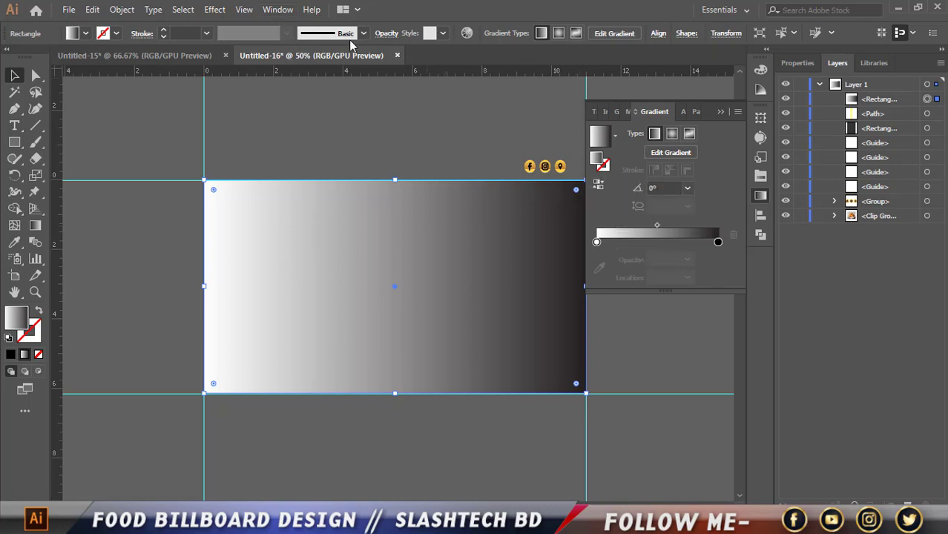
- Set the gradient rectangle's transparency blend mode to Soft Light
left_click(393, 38)
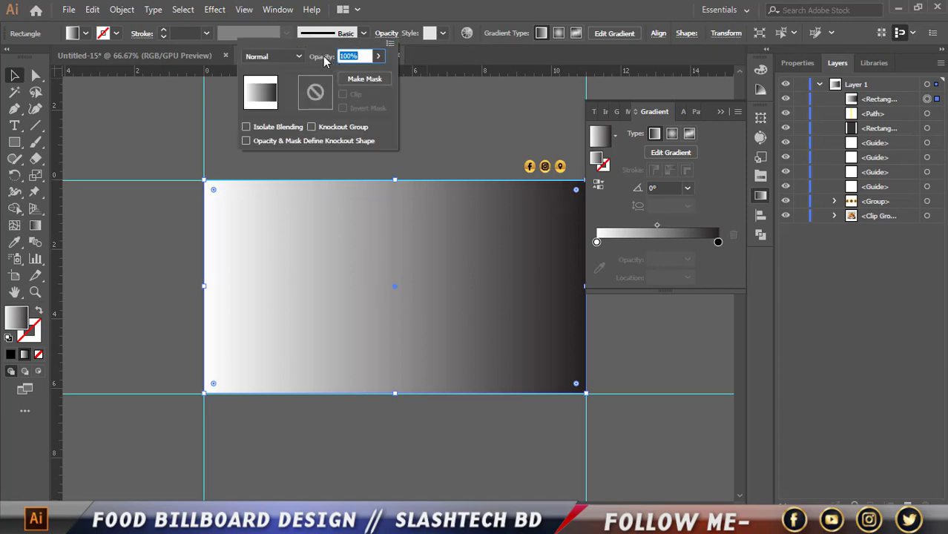
left_click(282, 57)
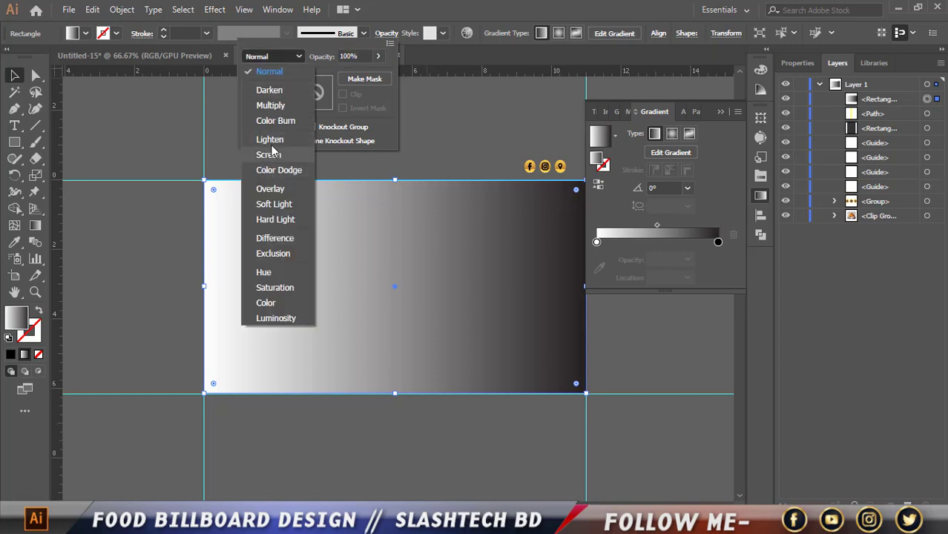
left_click(259, 203)
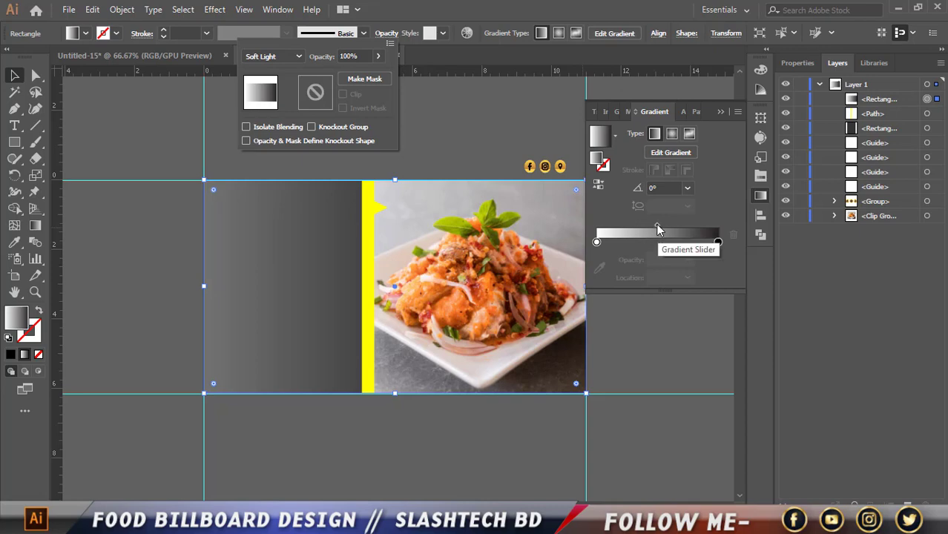
left_click(449, 144)
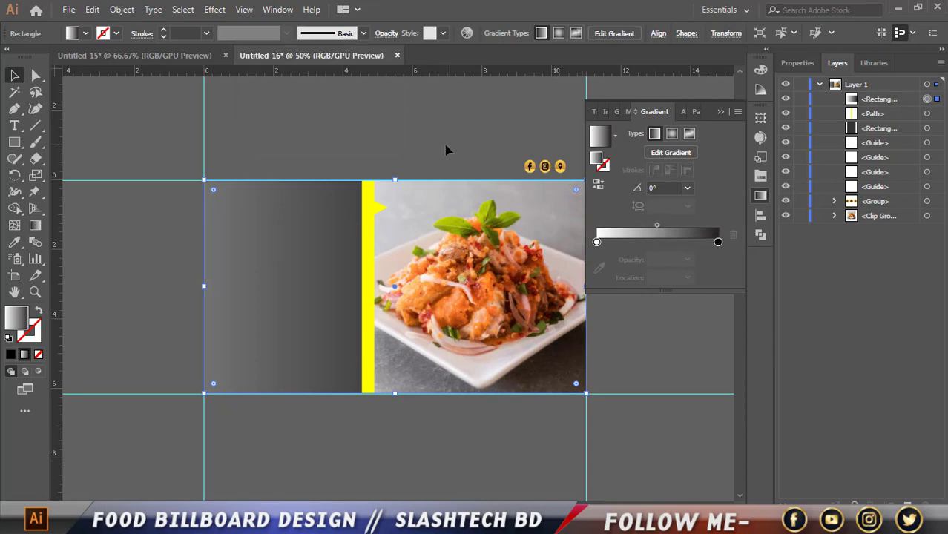
- Redraw the gradient diagonally at -49.5°, grey top-left fading to black
key("ctrl+z")
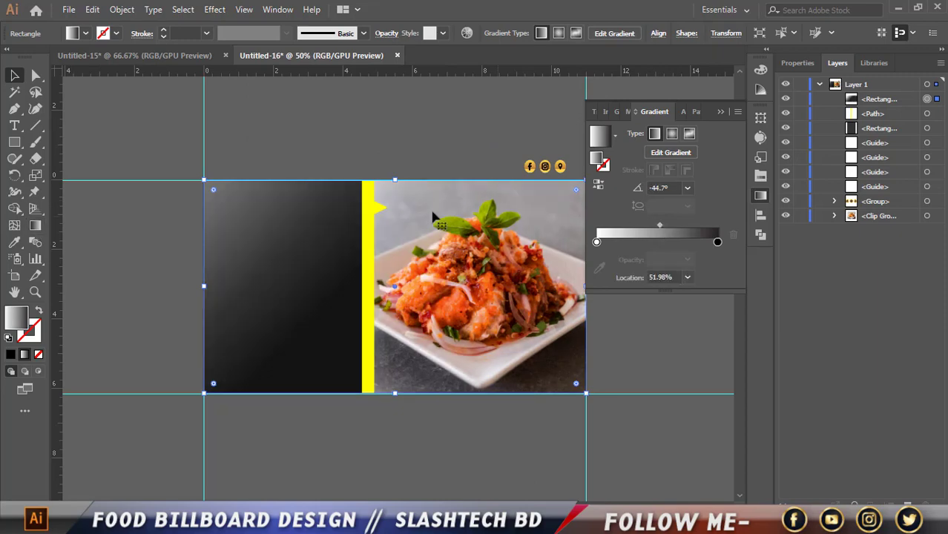
left_click(34, 225)
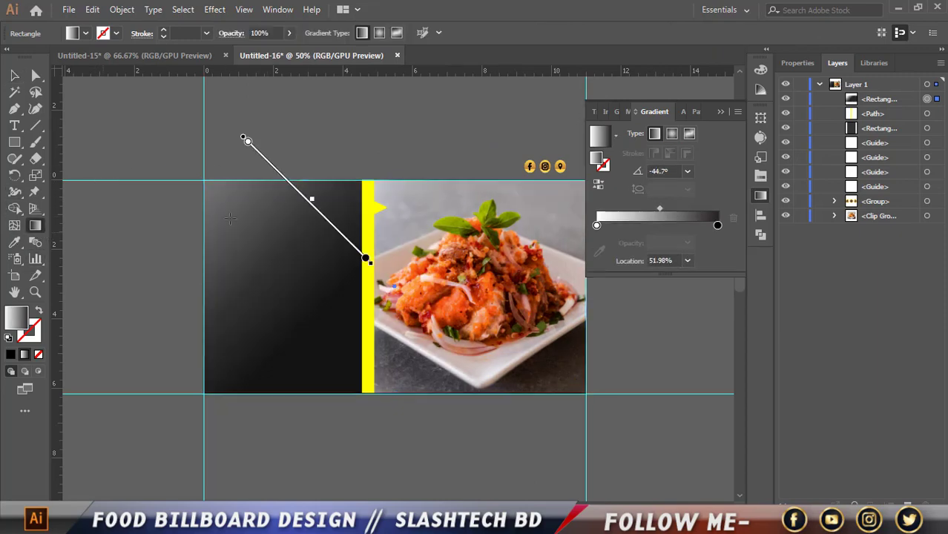
left_click_drag(320, 170, 264, 239)
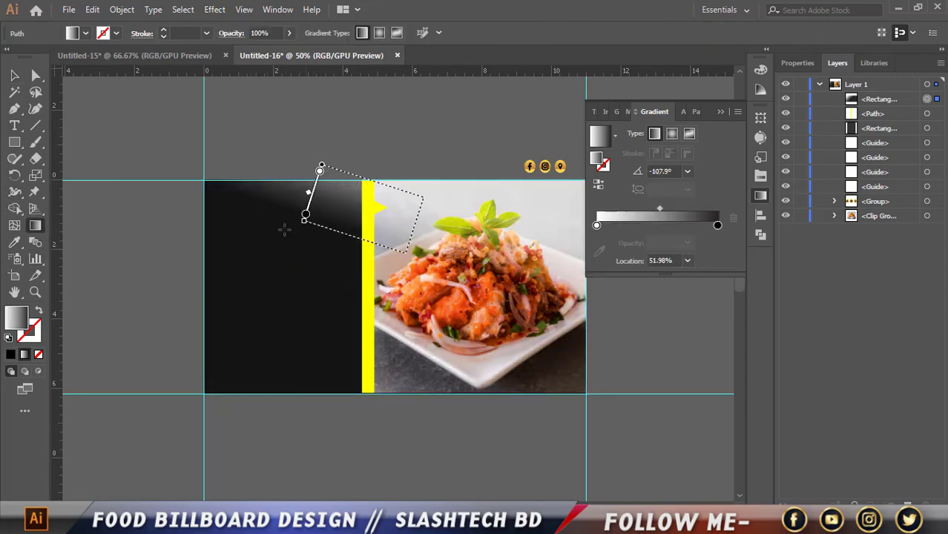
mouse_move(199, 164)
left_mouse_down()
mouse_move(281, 253)
mouse_move(318, 274)
mouse_move(290, 244)
mouse_move(380, 314)
mouse_move(575, 411)
mouse_move(635, 455)
mouse_move(554, 440)
mouse_move(368, 361)
mouse_move(419, 316)
left_mouse_up()
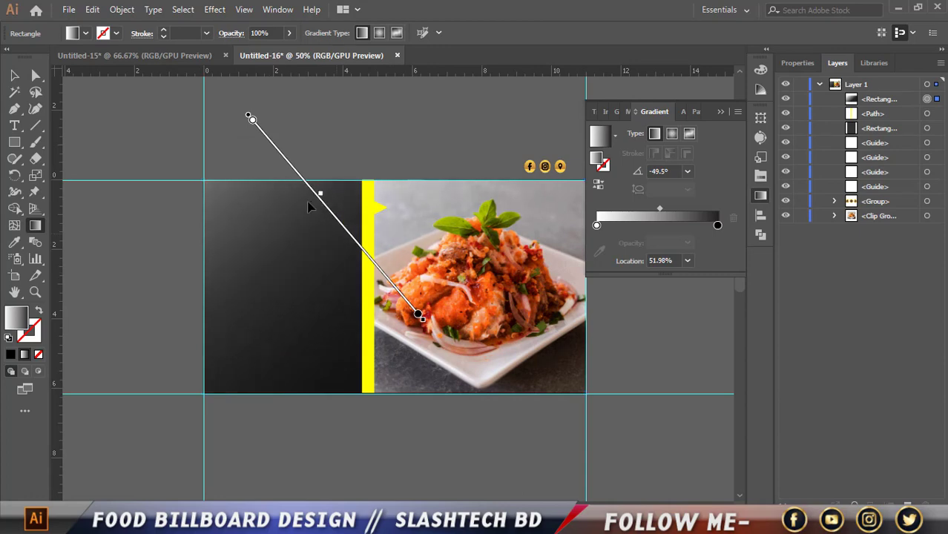
left_click(15, 75)
left_click(89, 103)
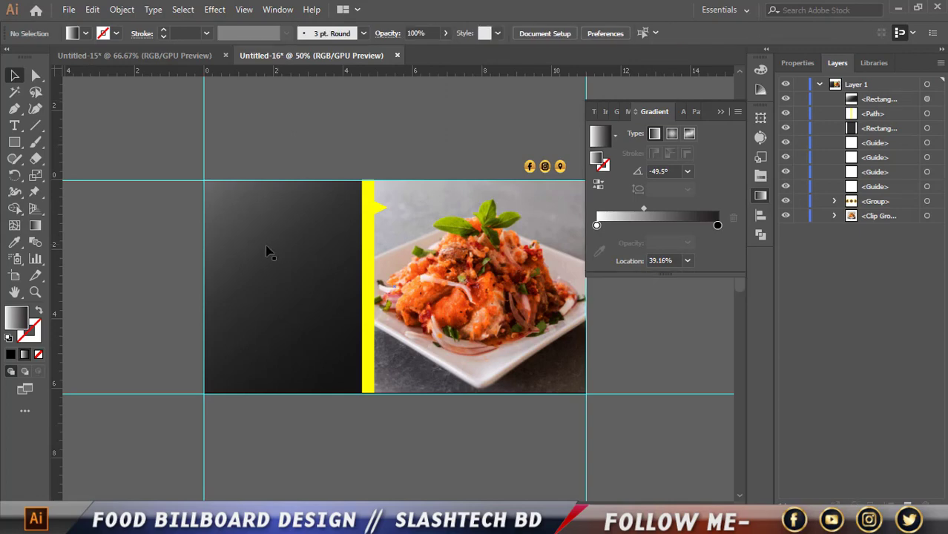
- Start a text object below the artboard with font size 60 pt
left_click(720, 112)
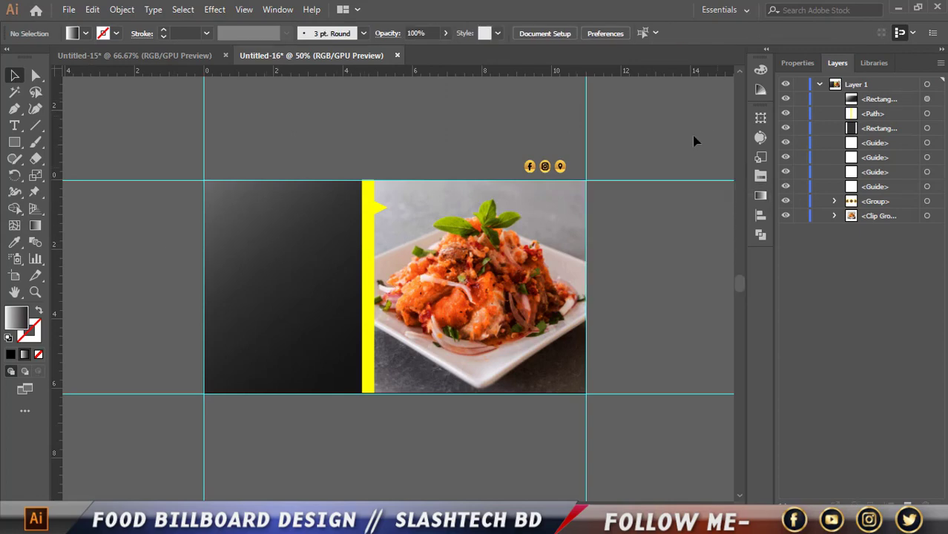
scroll(563, 213, "up", 2)
scroll(448, 155, "down", 3)
scroll(337, 261, "up", 2)
scroll(337, 261, "up", 1)
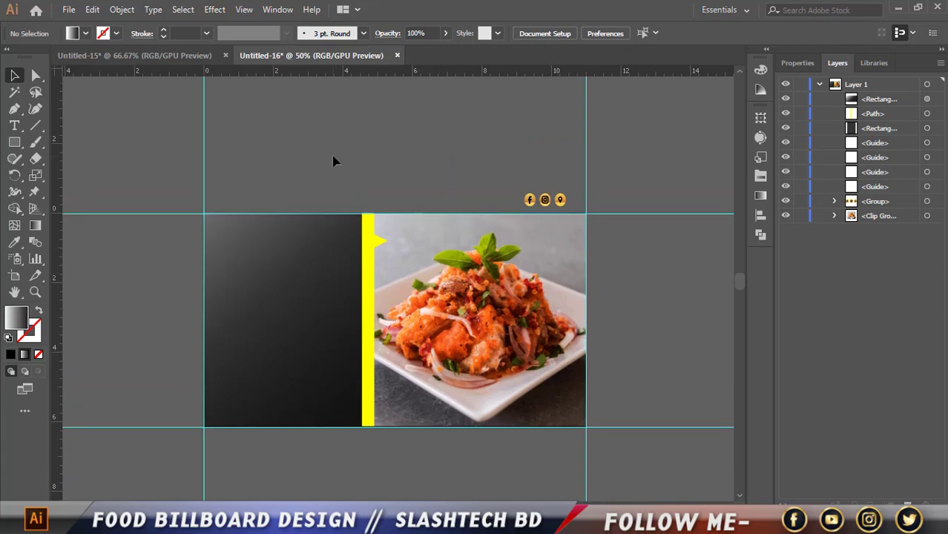
scroll(274, 196, "down", 3)
scroll(291, 222, "down", 1)
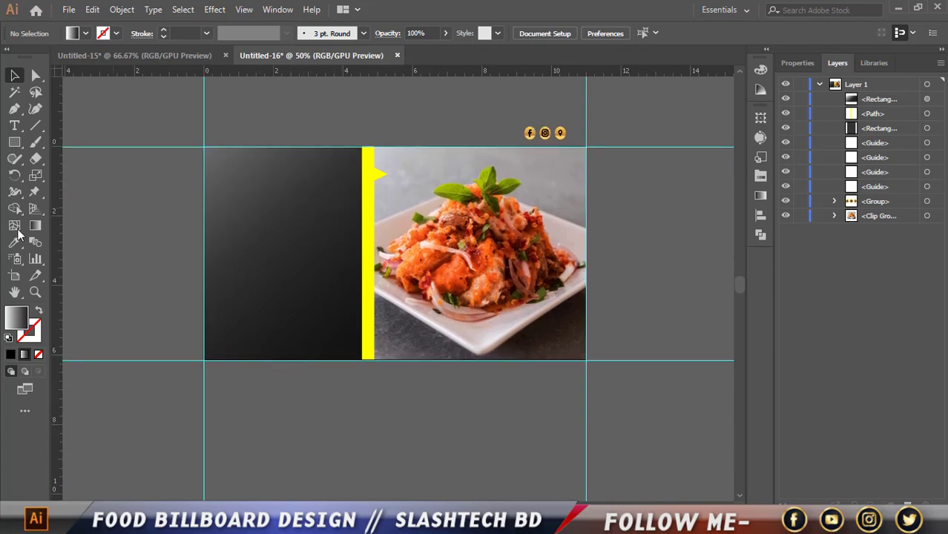
left_click(10, 128)
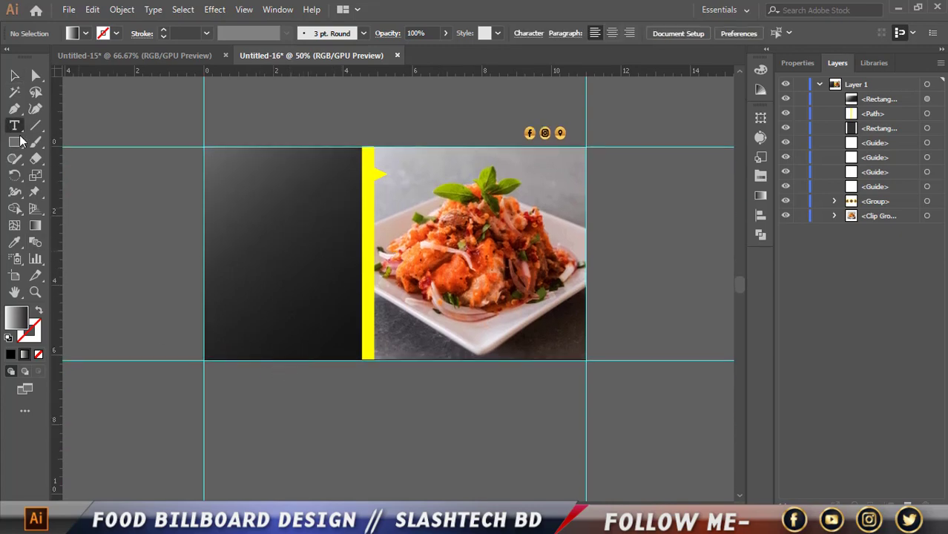
left_click(334, 419)
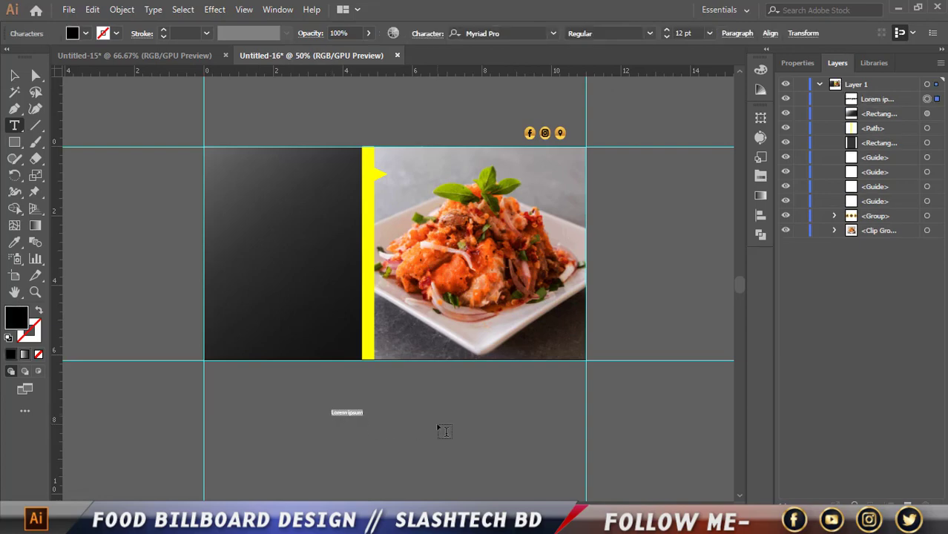
key("BackSpace")
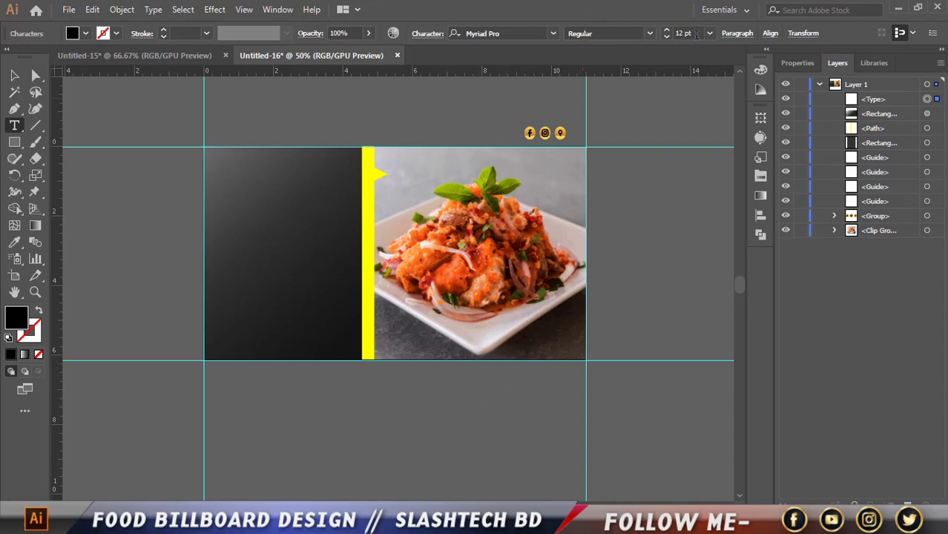
left_click(709, 33)
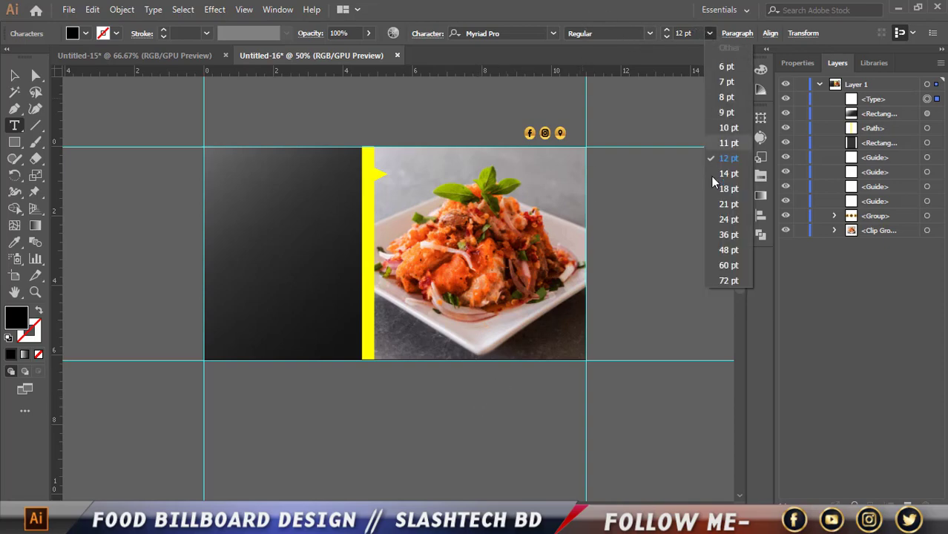
left_click(719, 266)
- Type 'Restaurant' as a 60 pt text line below the artboard
scroll(423, 398, "down", 1)
scroll(362, 398, "down", 2)
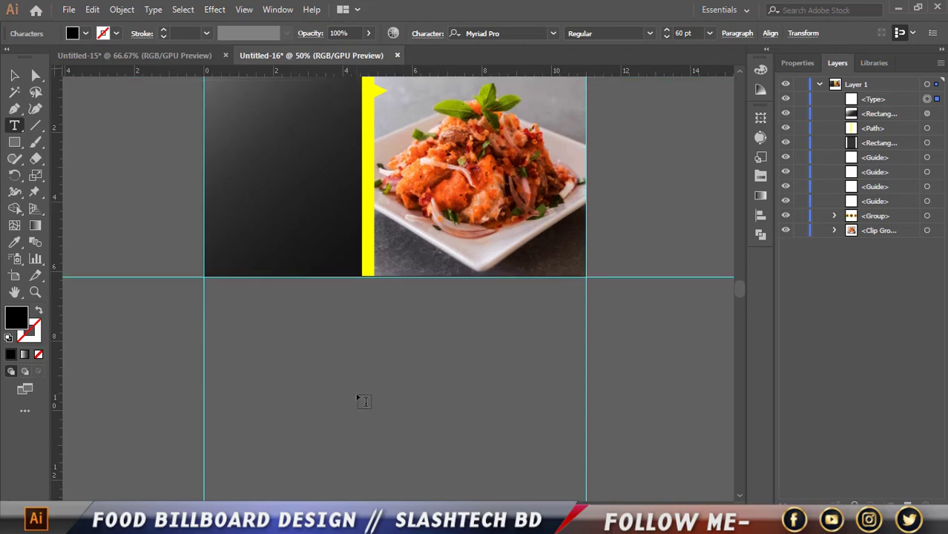
left_click(321, 374)
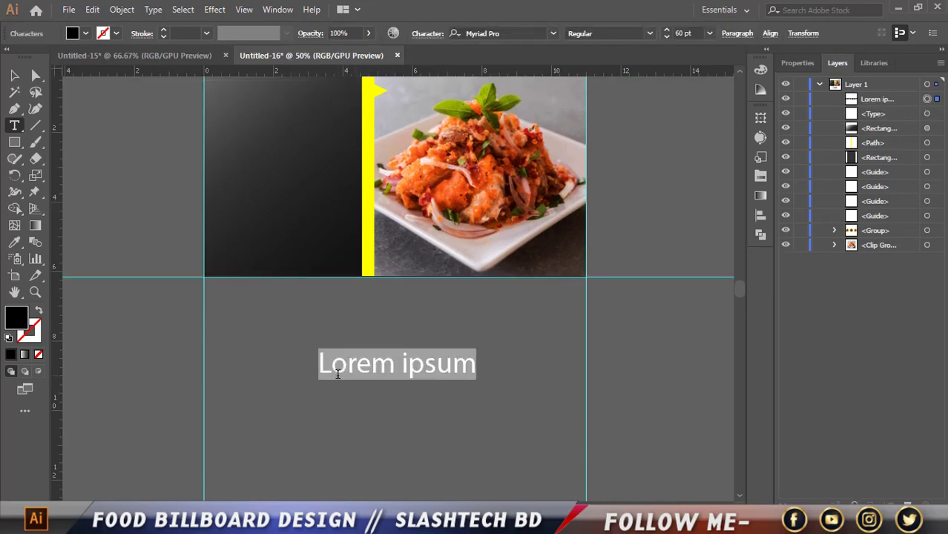
key("BackSpace")
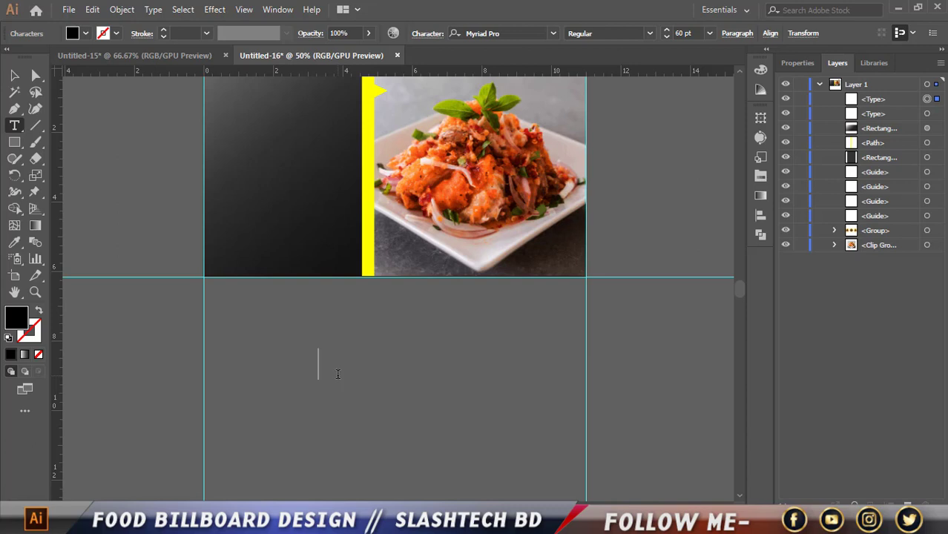
type("R")
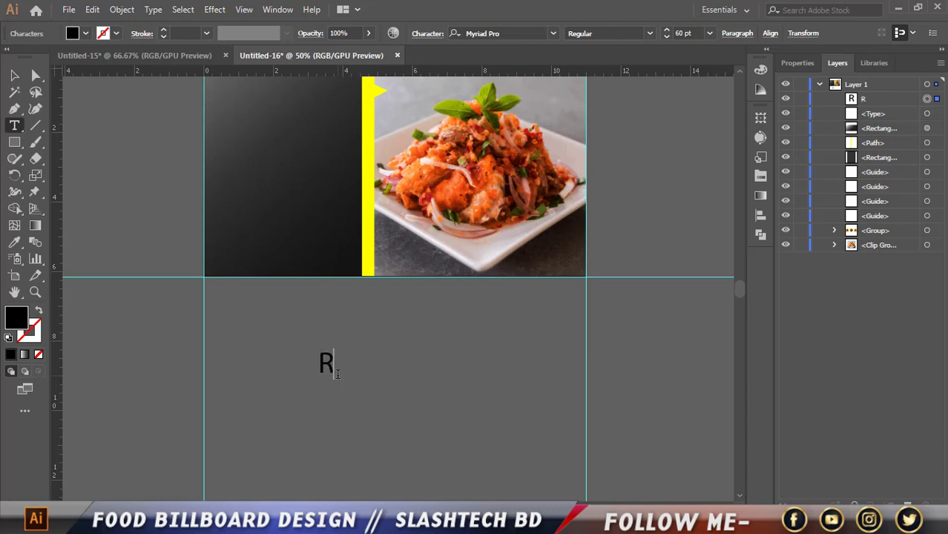
type("e")
type("sta")
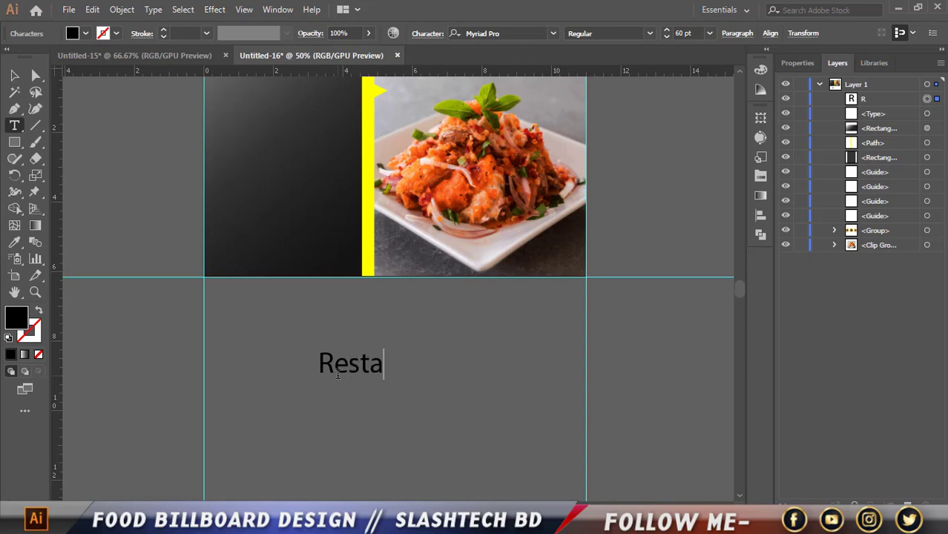
type("u")
type("rant")
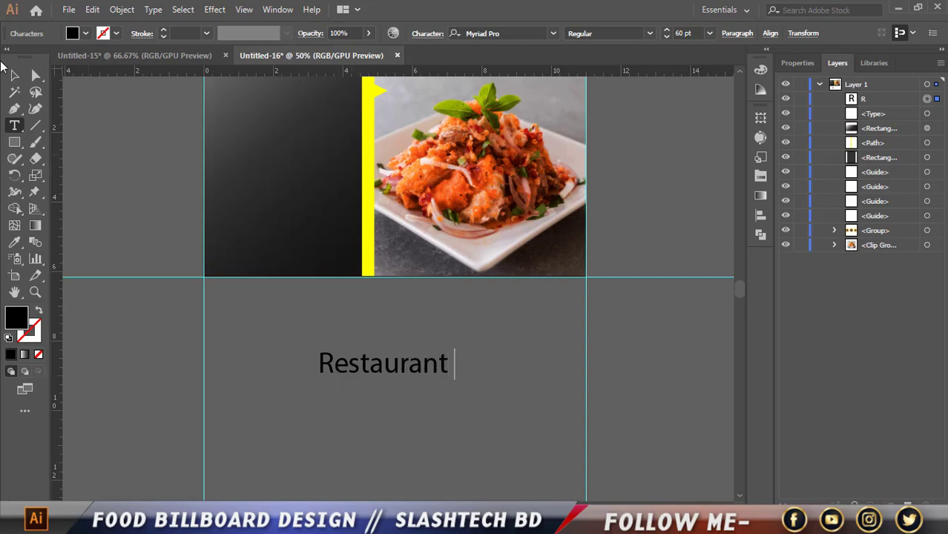
key("Escape")
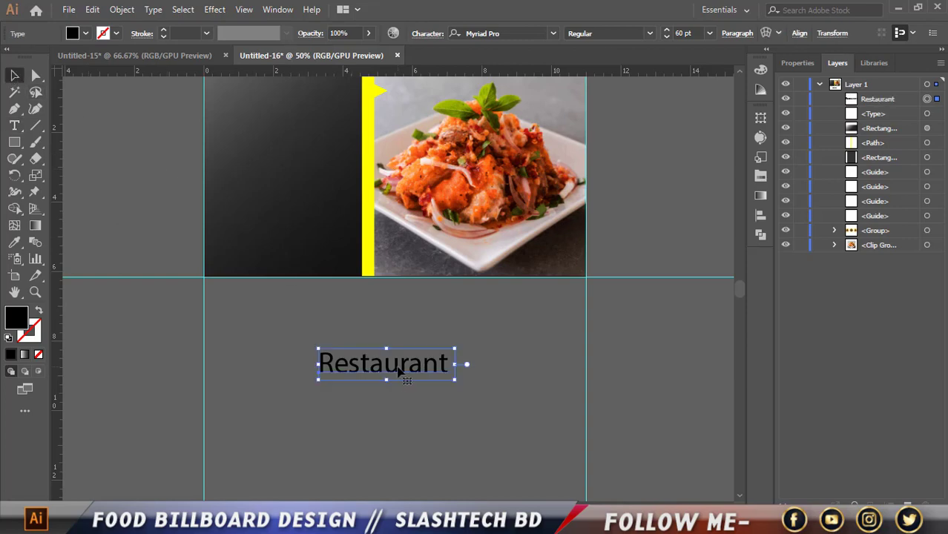
- Duplicate the Restaurant text below it and change the copy to 'Web Banner'
left_click_drag(401, 375, 401, 406)
left_click(445, 367)
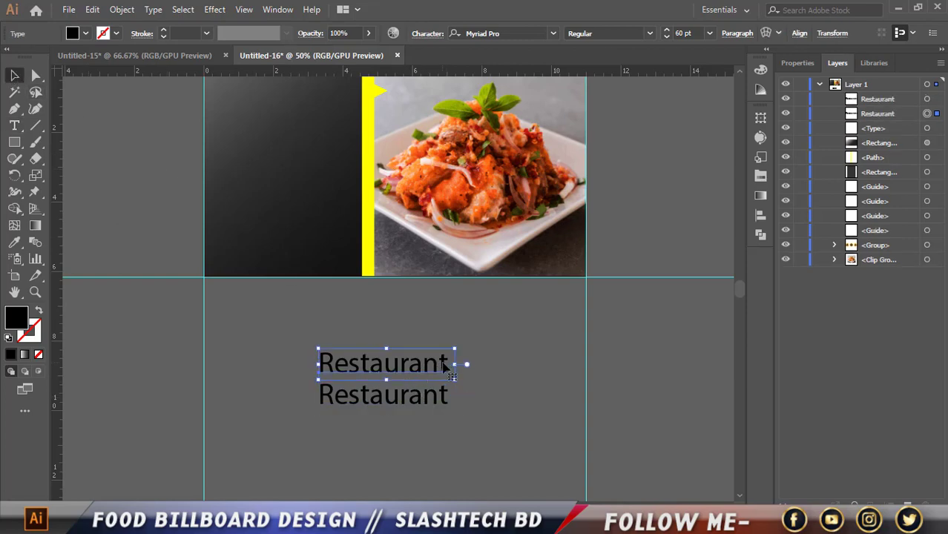
key("t")
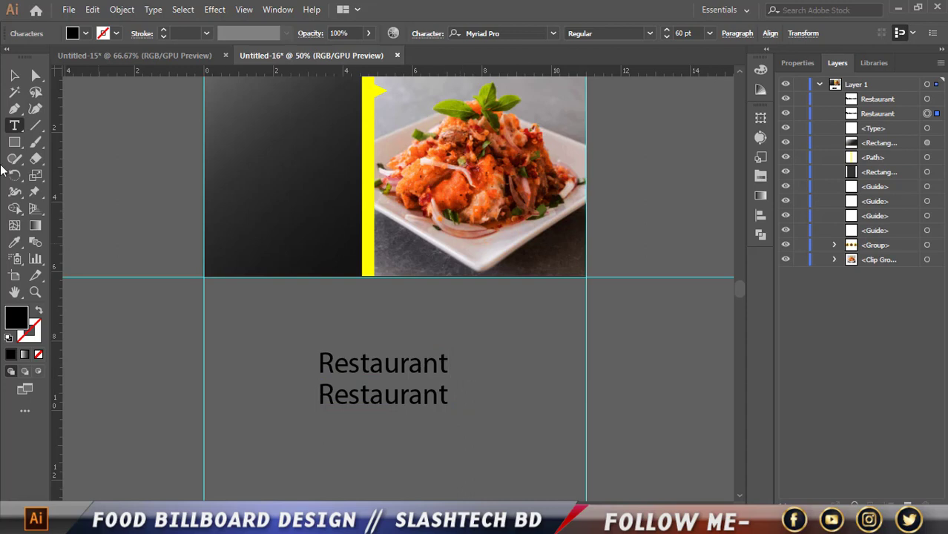
key("v")
mouse_move(416, 407)
left_mouse_down()
mouse_move(423, 423)
mouse_move(337, 412)
left_mouse_up()
key("t")
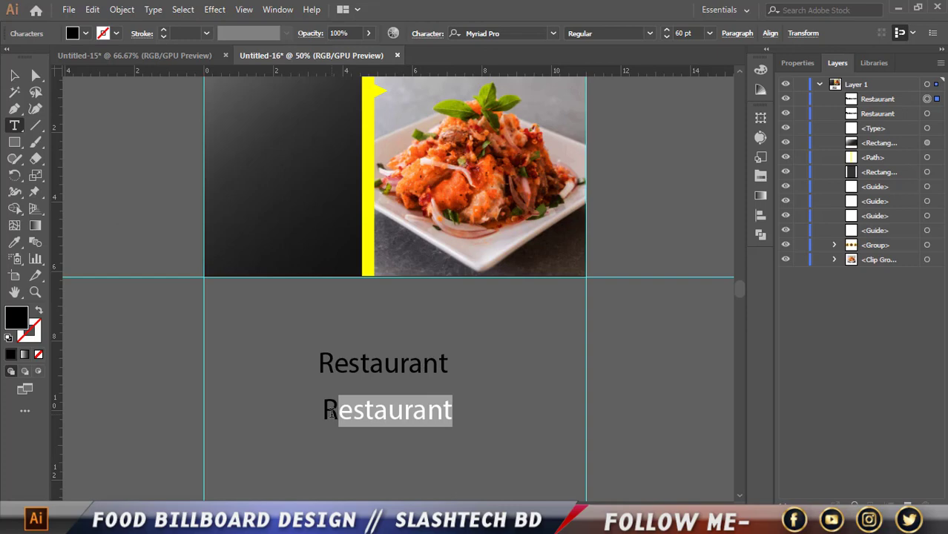
key("BackSpace")
key("BackSpace")
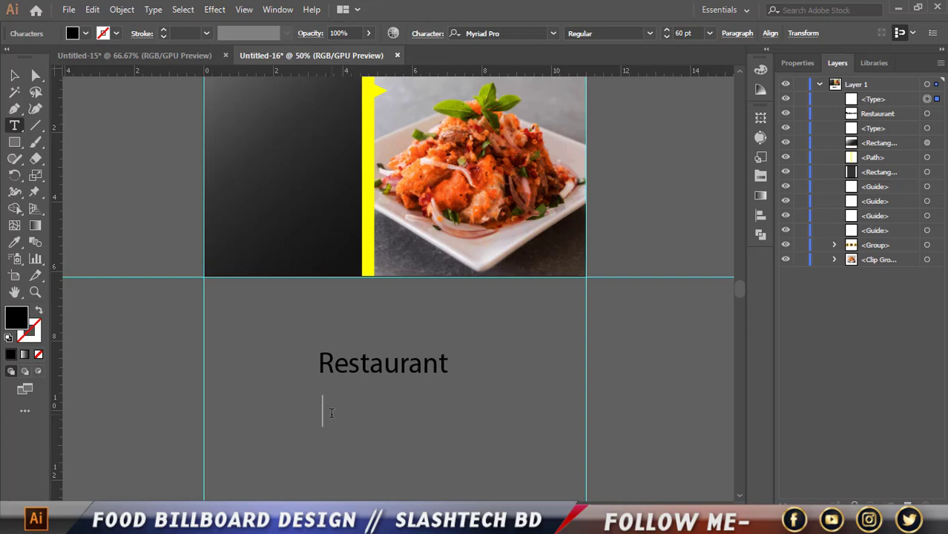
type("We")
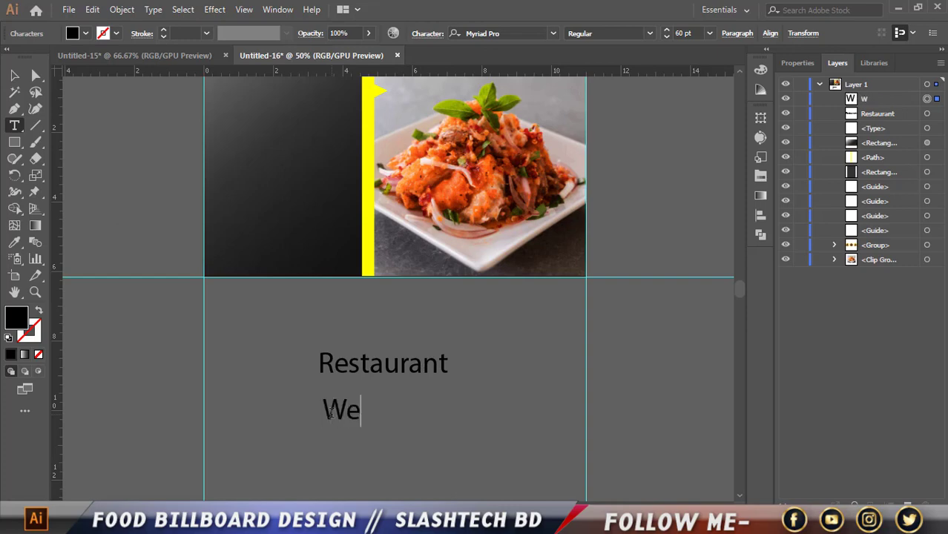
type("b Bann")
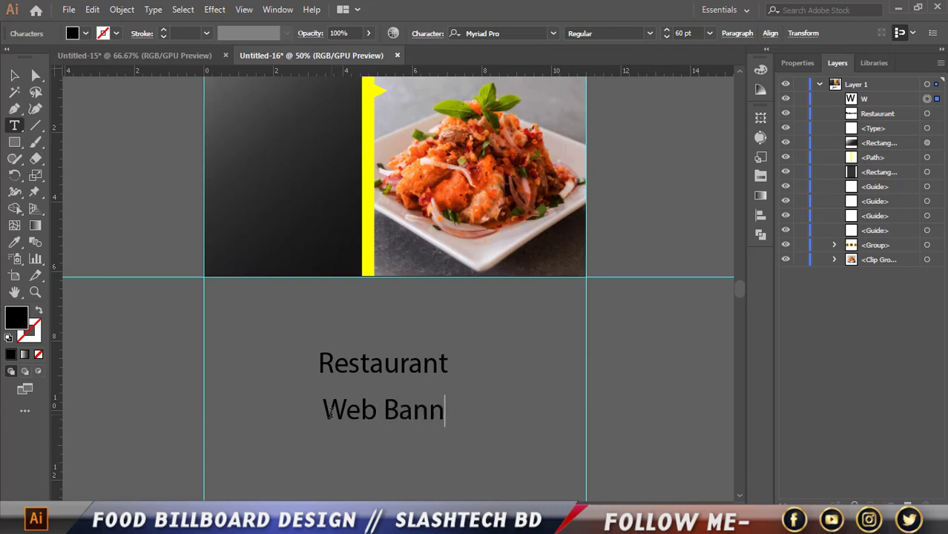
type("er")
- Position the Web Banner line directly beneath Restaurant
left_click(14, 75)
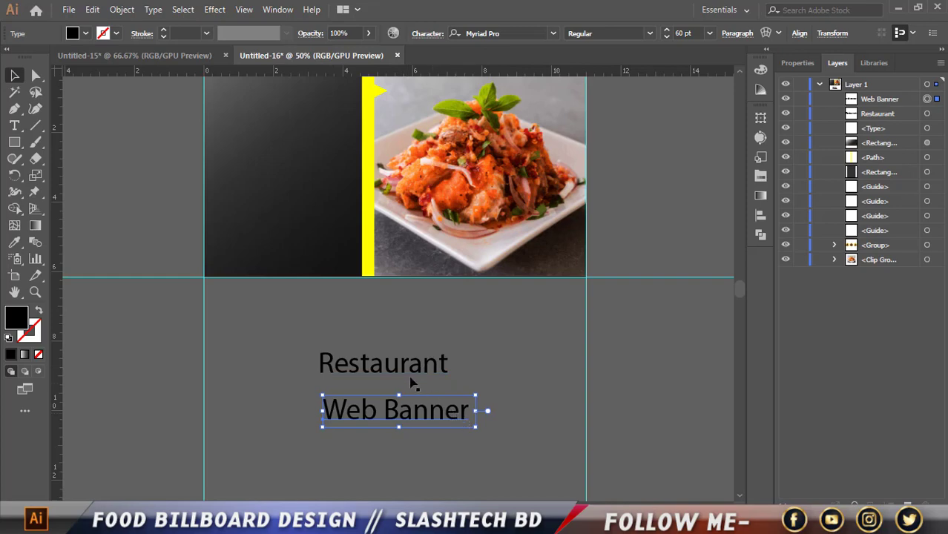
left_click_drag(409, 367, 402, 345)
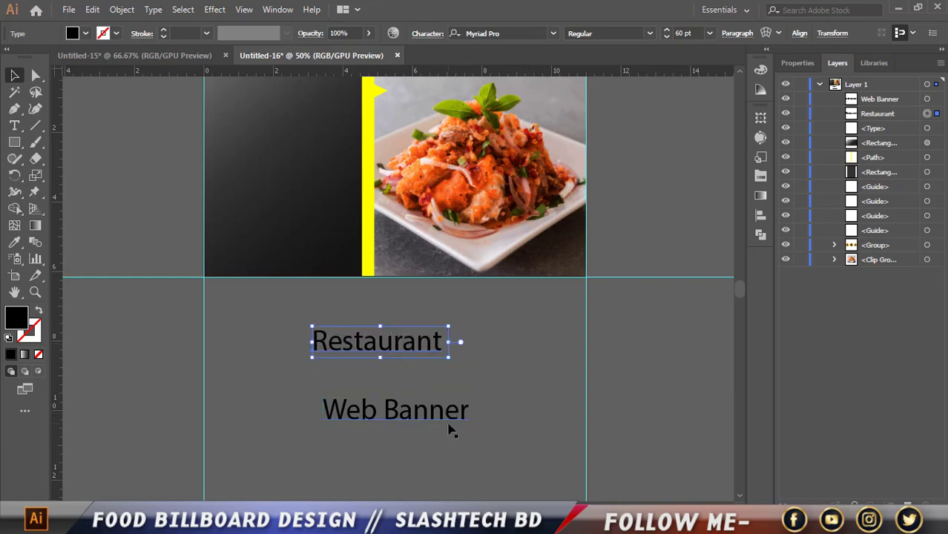
left_click_drag(451, 429, 428, 404)
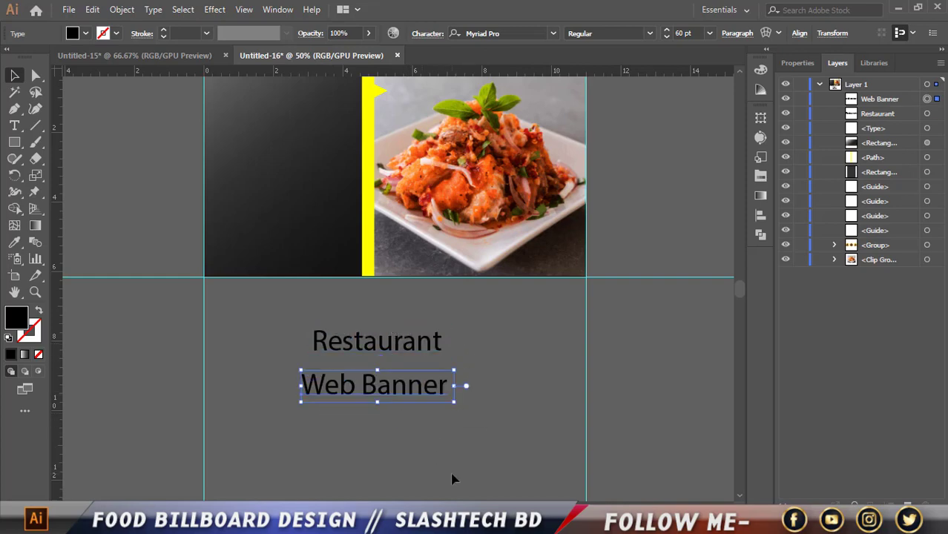
scroll(455, 486, "up", 1)
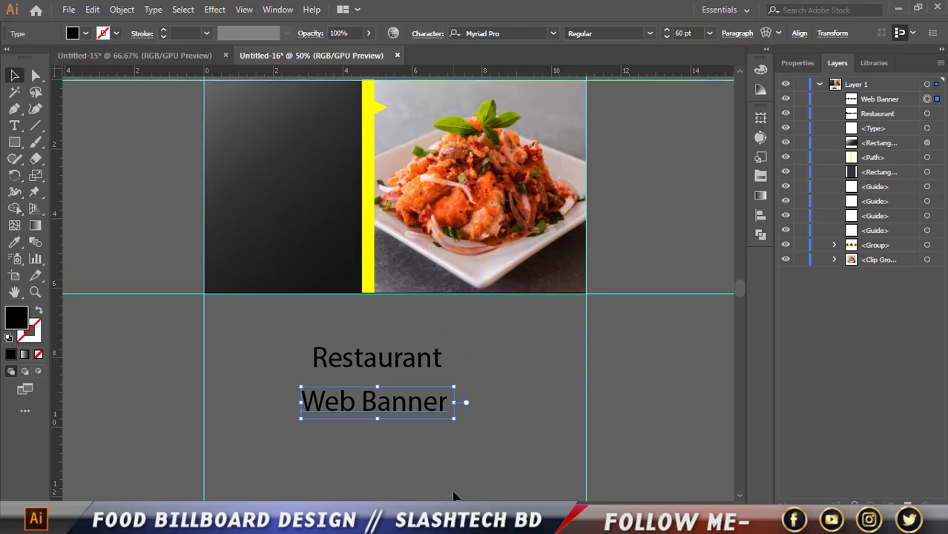
scroll(455, 494, "down", 1)
scroll(445, 475, "down", 1)
left_click_drag(404, 378, 417, 370)
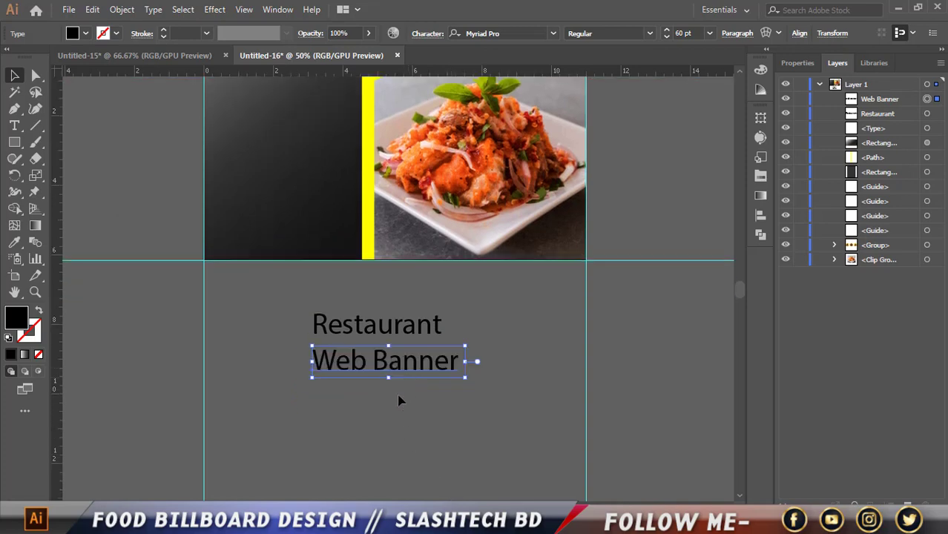
left_click(377, 378)
- Duplicate Web Banner just below the original and retype the copy as '65 %'
left_click_drag(356, 366, 362, 397)
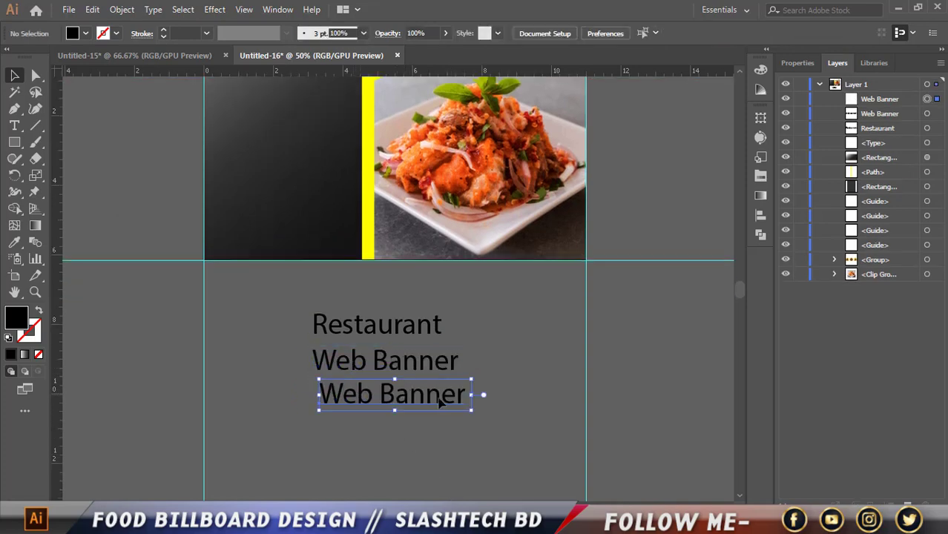
double_click(465, 393)
left_click_drag(464, 393, 322, 393)
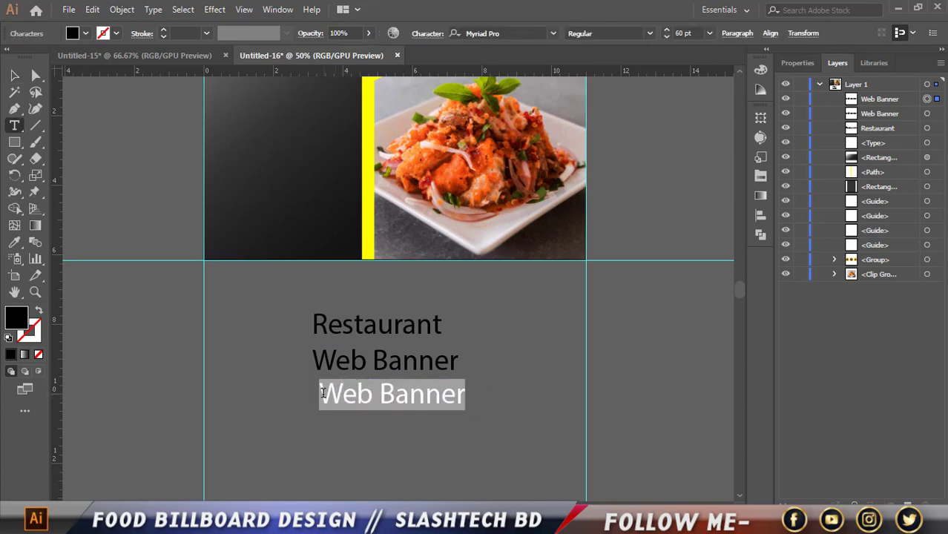
key("BackSpace")
type("6")
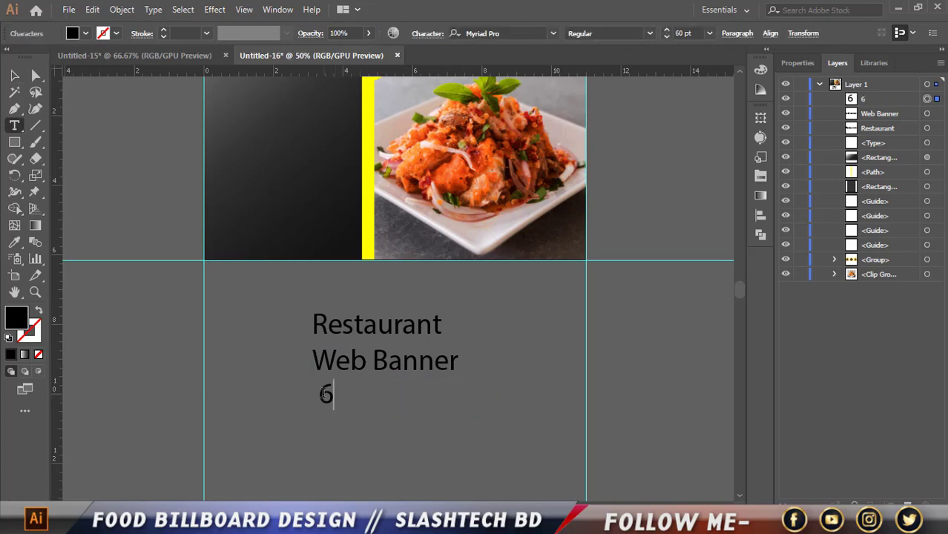
key("BackSpace")
type("65")
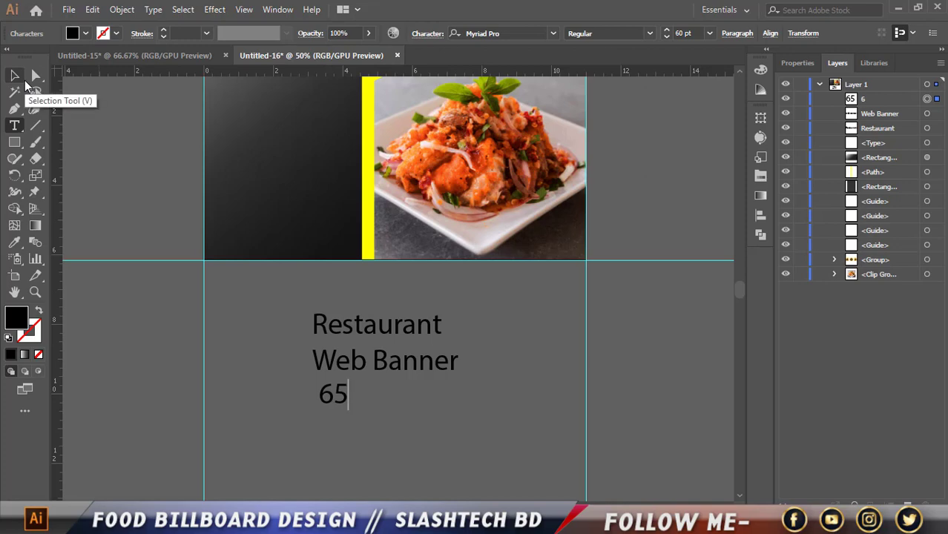
type(" %")
left_click(18, 76)
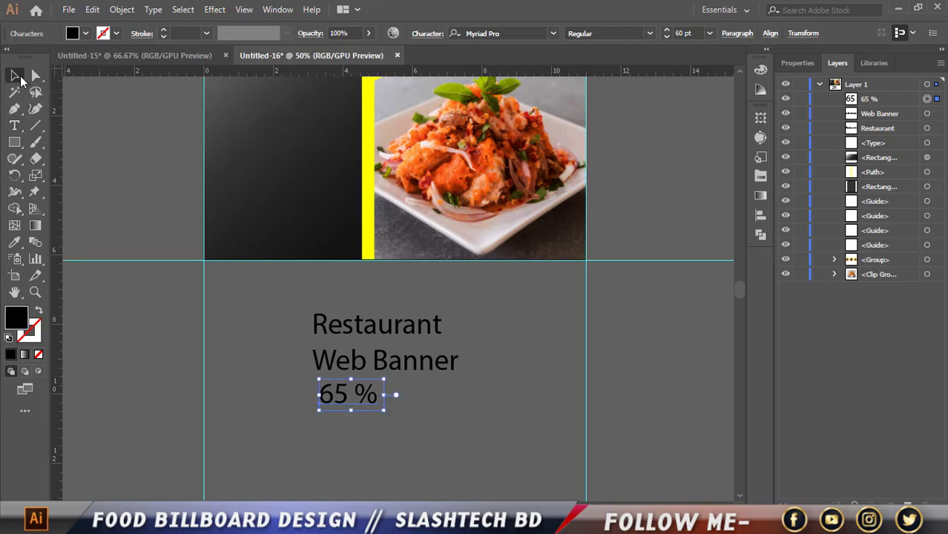
left_click(332, 415)
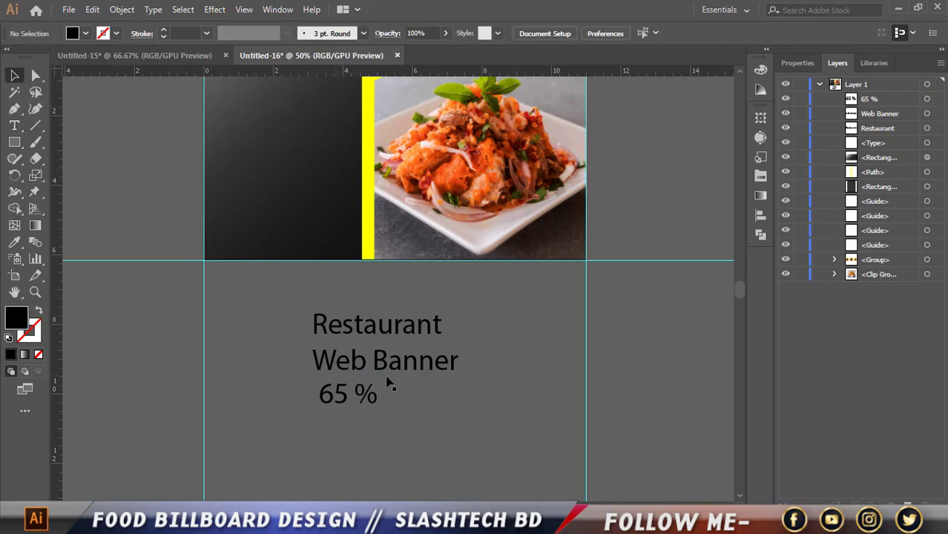
- Add another copy retyped as 'off', shrink it to 46 pt and tuck it under 65 %
mouse_move(417, 360)
left_mouse_down()
mouse_move(438, 435)
mouse_move(319, 441)
left_mouse_up()
double_click(438, 435)
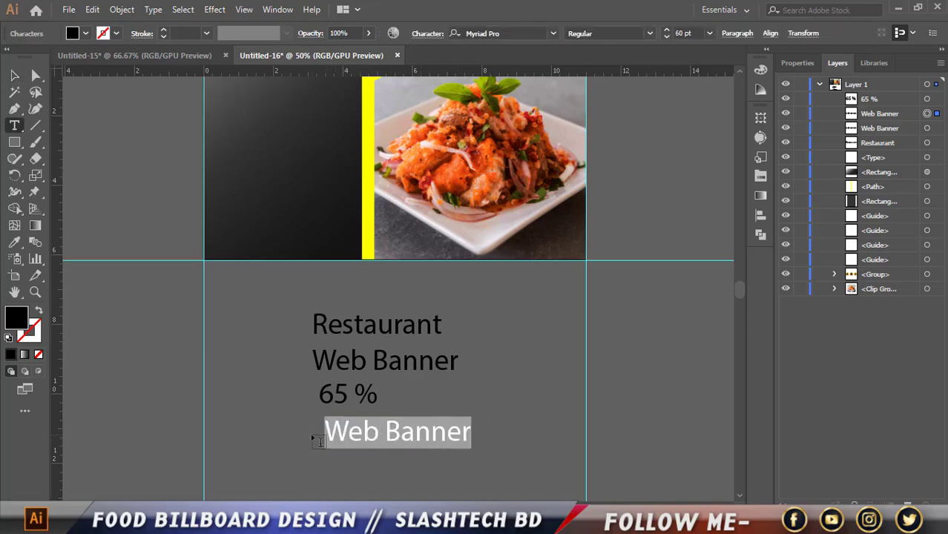
type("off")
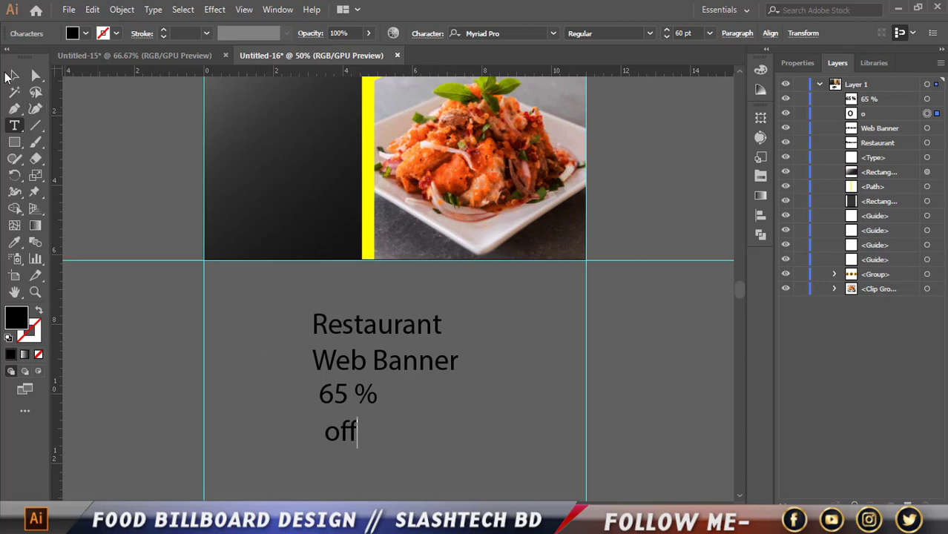
left_click(10, 75)
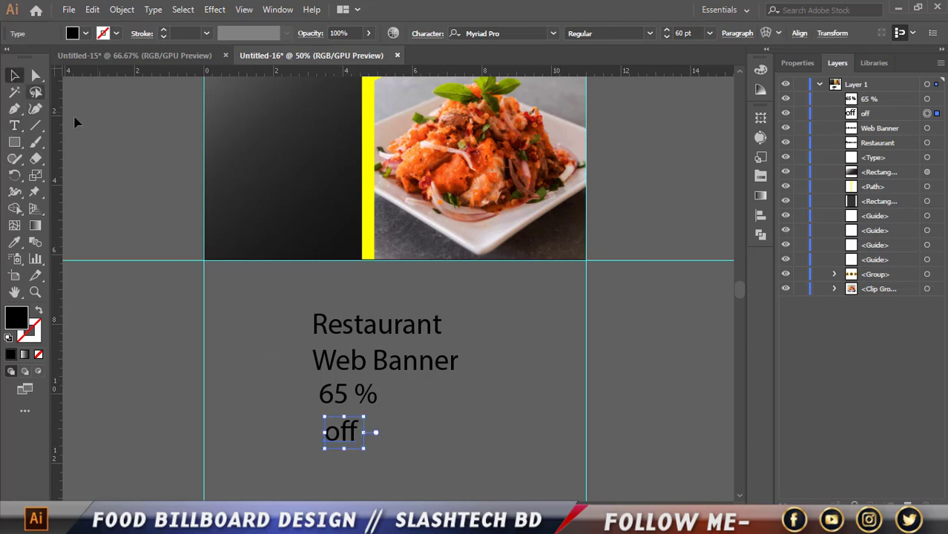
left_click(666, 37)
left_click(666, 37)
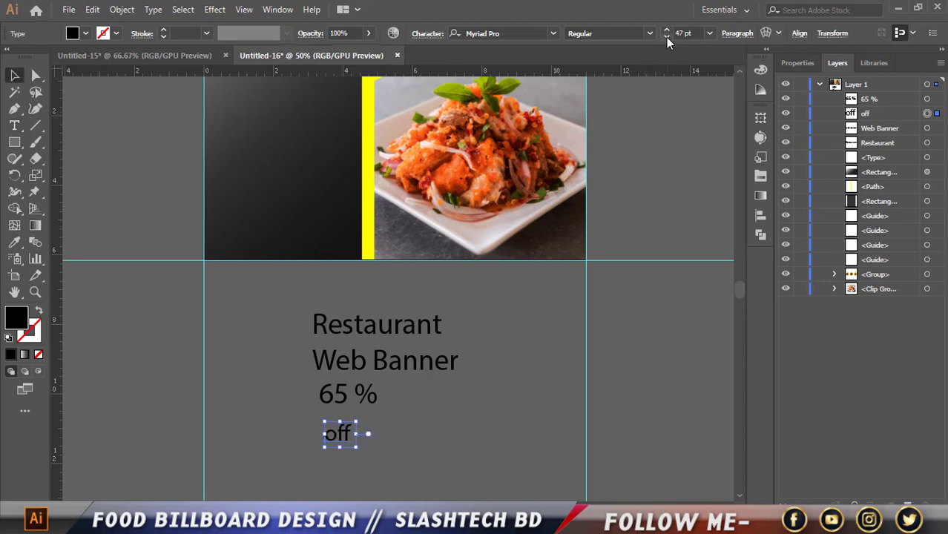
left_click(667, 37)
left_click_drag(343, 440, 372, 421)
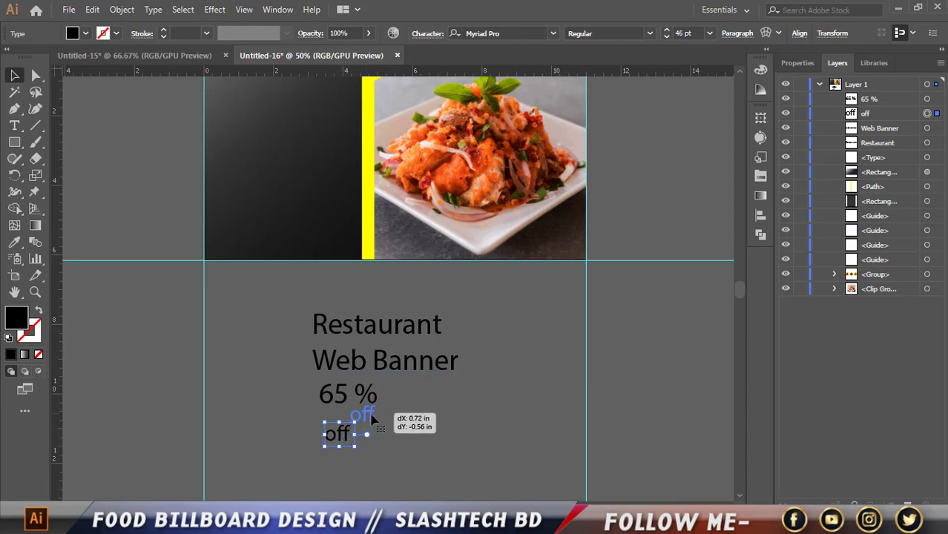
left_click(449, 419)
scroll(449, 419, "up", 1)
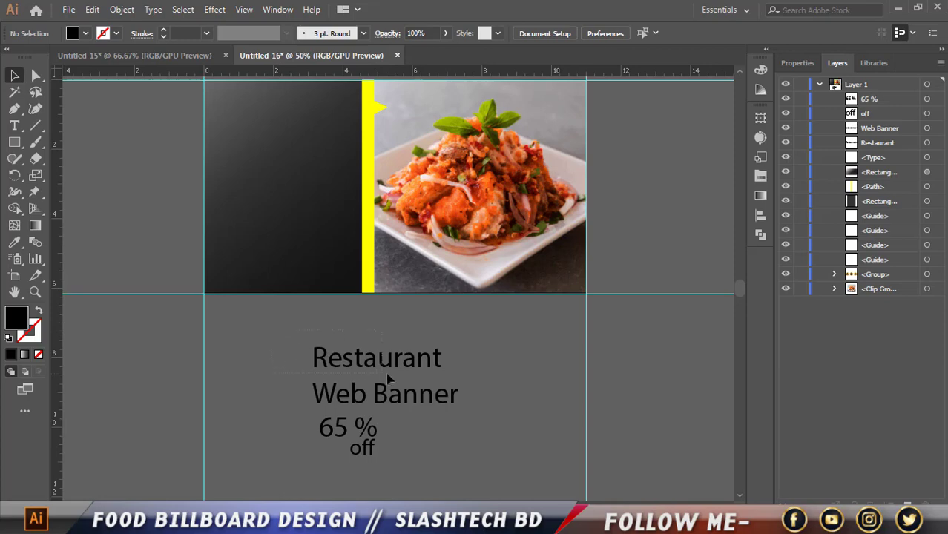
left_click(445, 375)
scroll(445, 394, "up", 2)
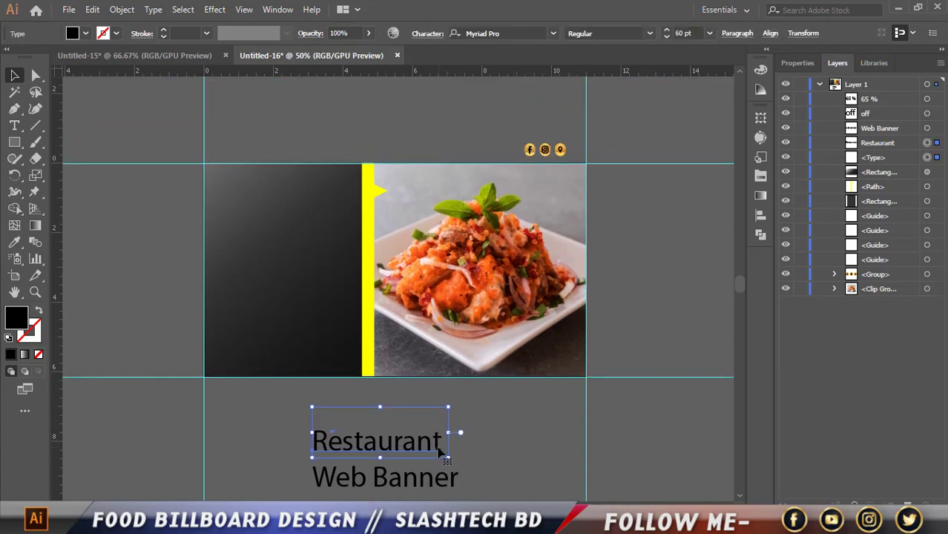
- Drag Restaurant onto the top-left of the dark left panel
left_click_drag(444, 454, 327, 242)
left_click(122, 303)
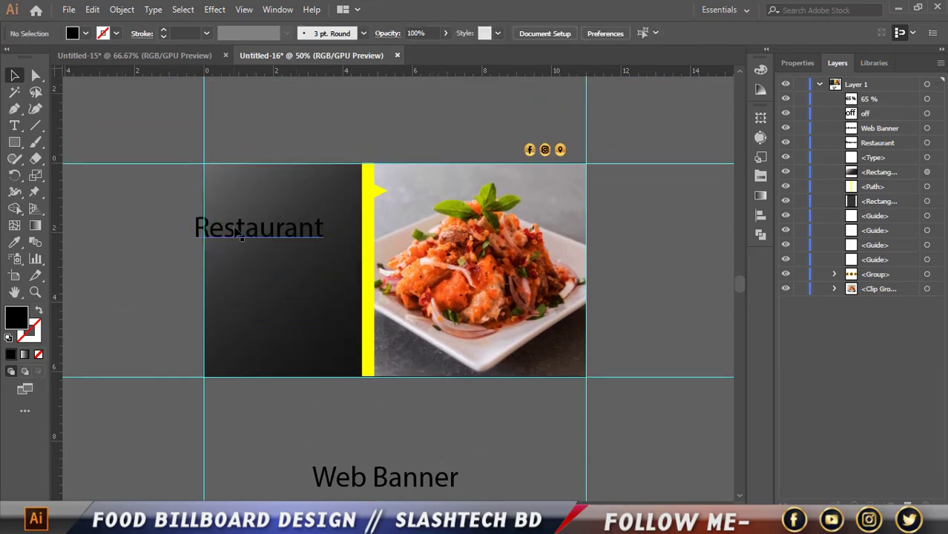
left_click_drag(239, 236, 258, 221)
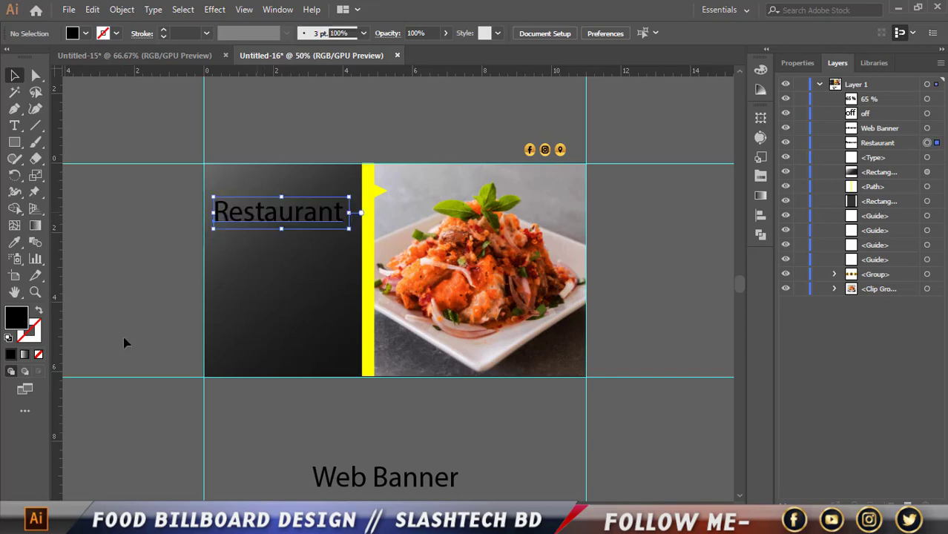
- Make Restaurant white, set it in Quastic Kaps, and nudge it slightly up
left_click(85, 32)
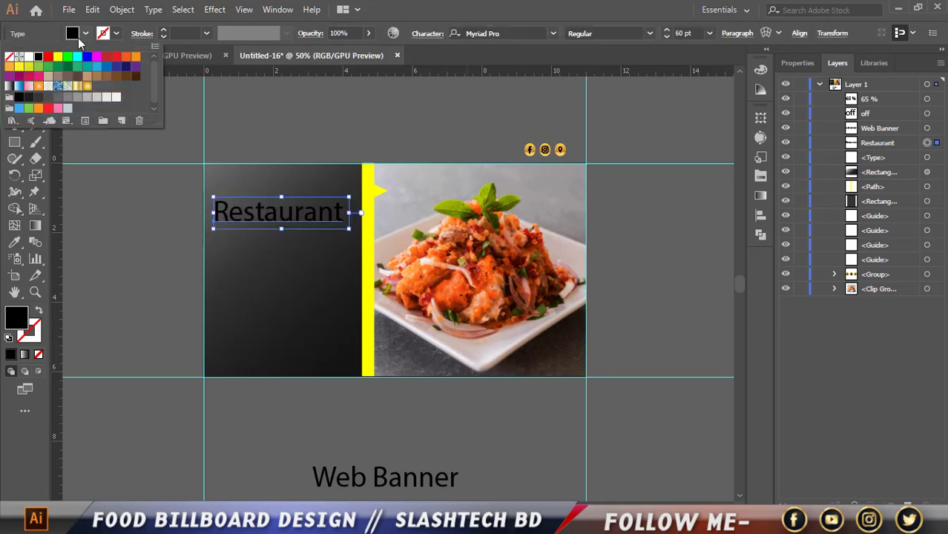
left_click(28, 57)
left_click(331, 104)
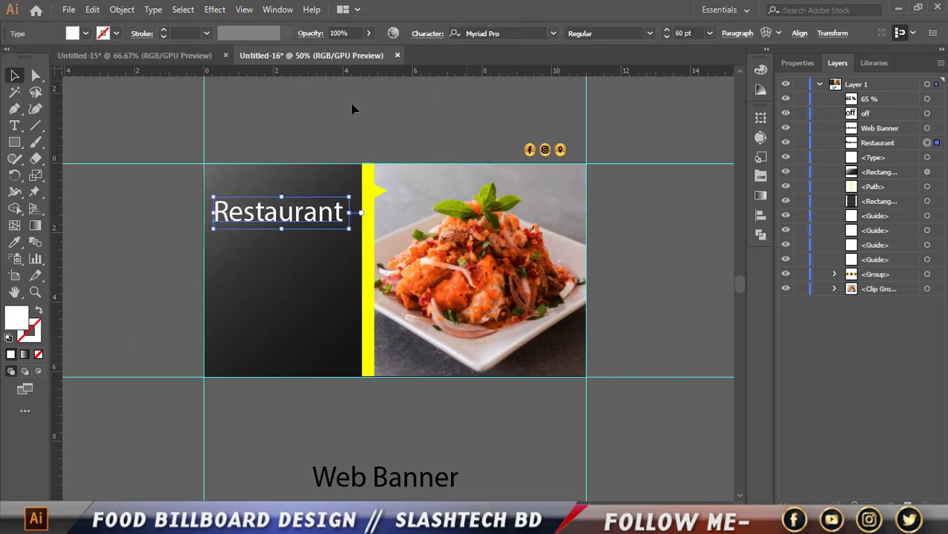
left_click(554, 33)
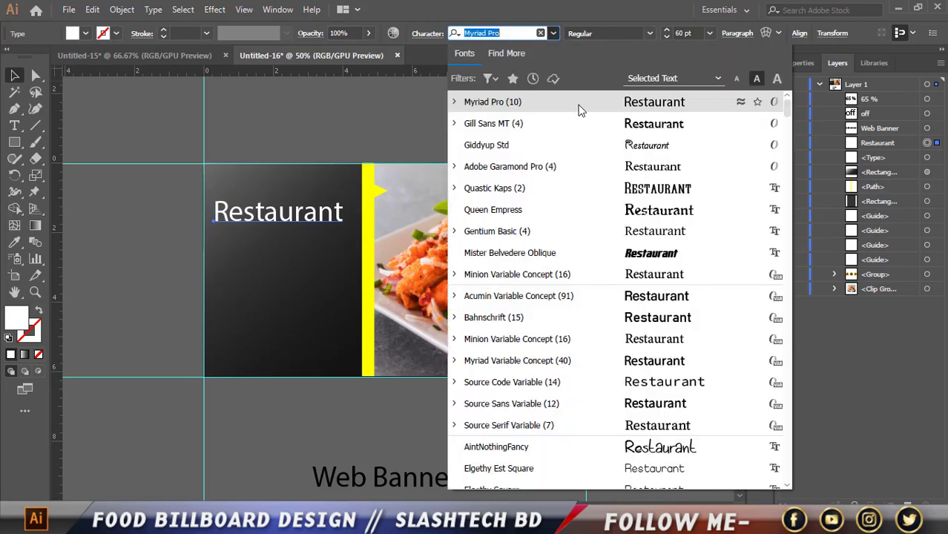
left_click(594, 187)
left_click_drag(318, 216, 318, 212)
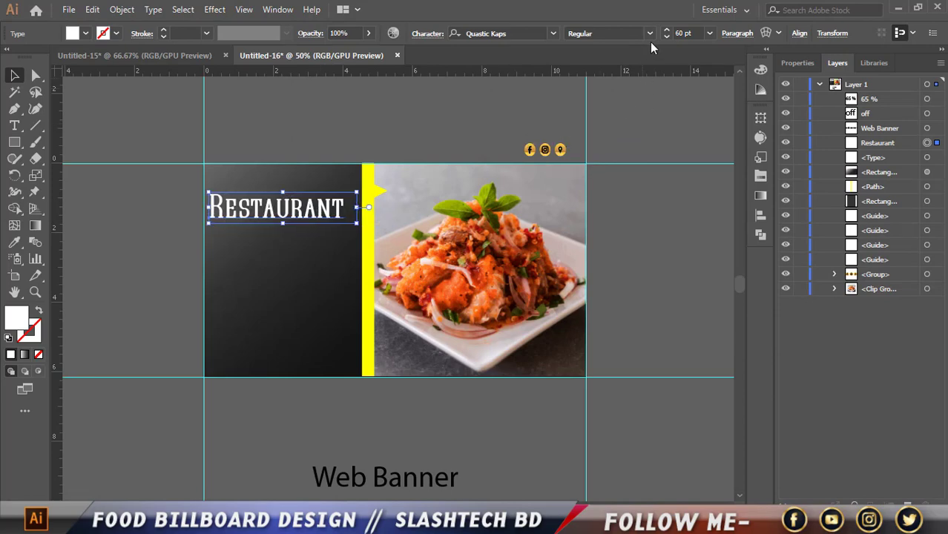
- Reduce Restaurant to 53 pt and align it to a new horizontal guide
left_click(663, 38)
left_click(663, 37)
left_click(664, 37)
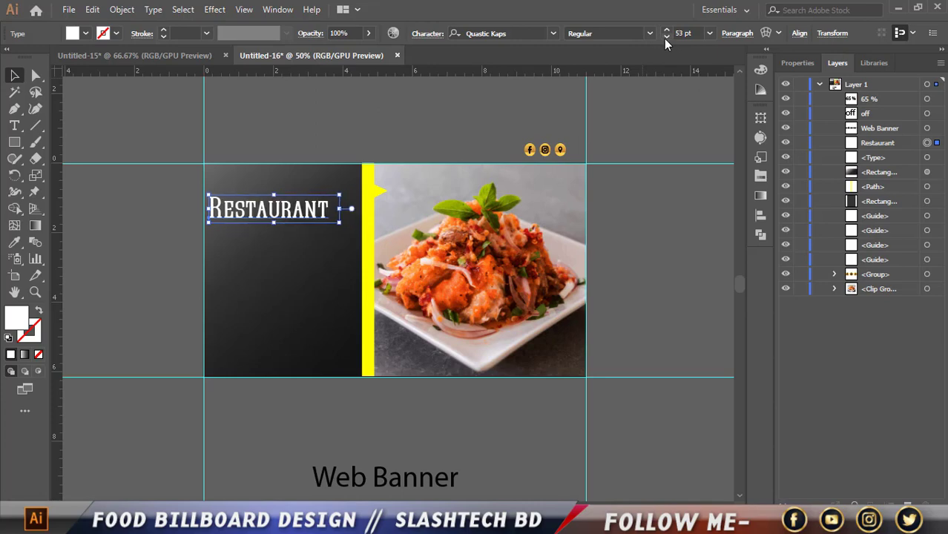
key("Right")
key("Right")
key("Right")
key("Right")
key("Right")
key("Right")
key("Right")
key("Right")
key("Right")
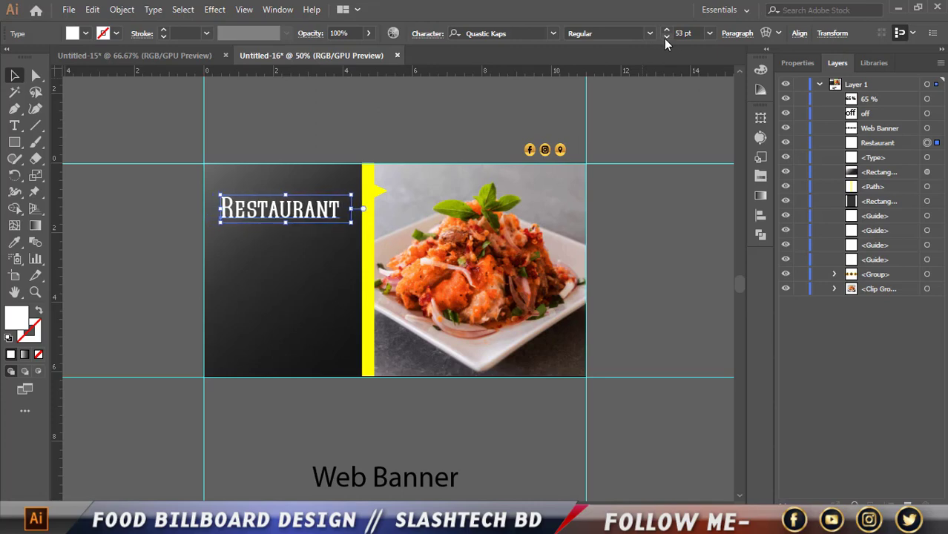
key("Right")
key("Right")
key("Right")
key("Left")
key("Left")
key("Left")
key("Left")
key("Left")
key("Left")
key("Left")
key("Left")
key("Left")
key("Left")
key("Left")
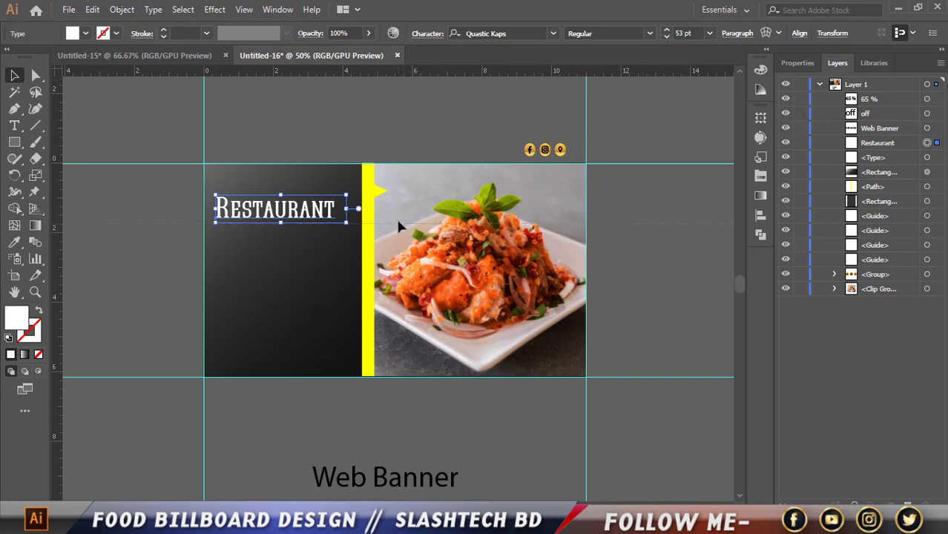
left_click_drag(398, 218, 399, 217)
left_click_drag(295, 212, 294, 205)
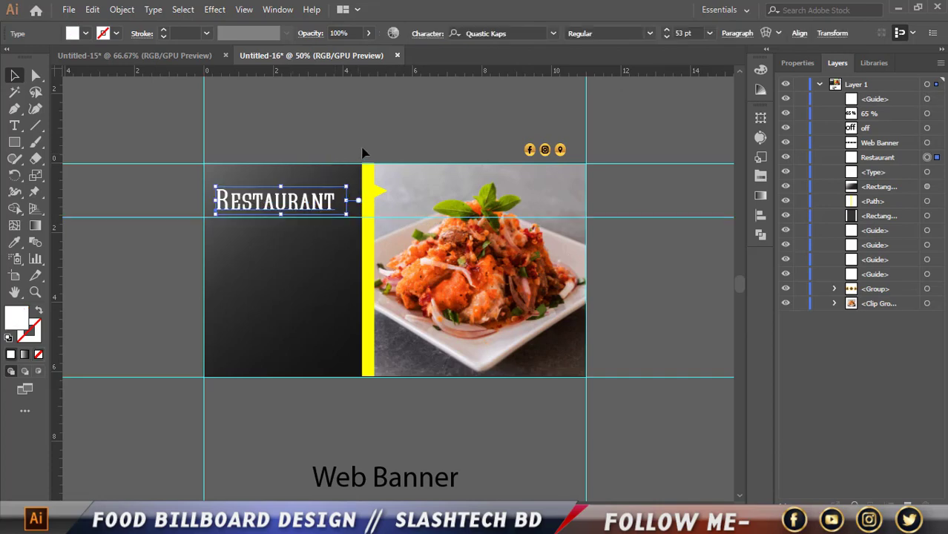
key("Right")
key("Right")
key("Right")
key("Right")
key("Right")
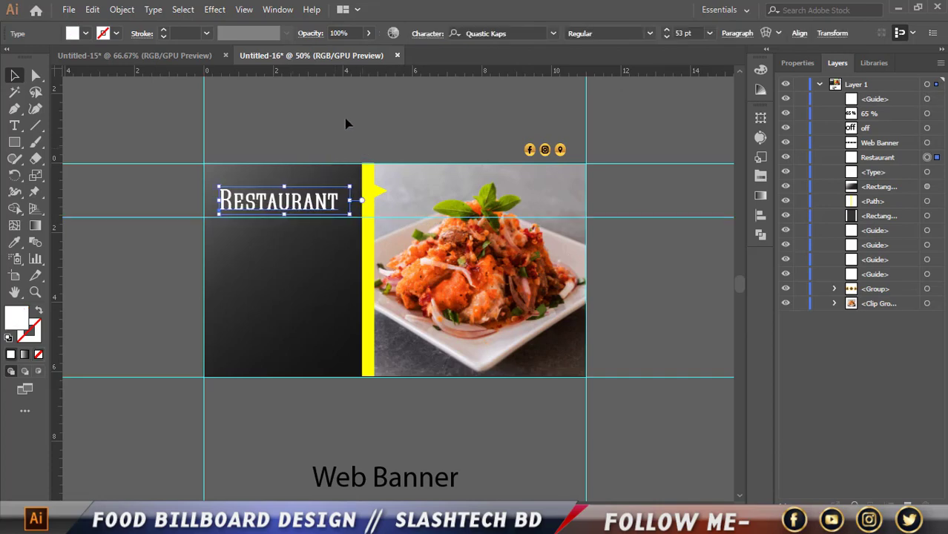
- Add a second guide and place Web Banner beneath Restaurant at 53 pt
left_click_drag(340, 70, 325, 240)
left_click_drag(396, 479, 309, 231)
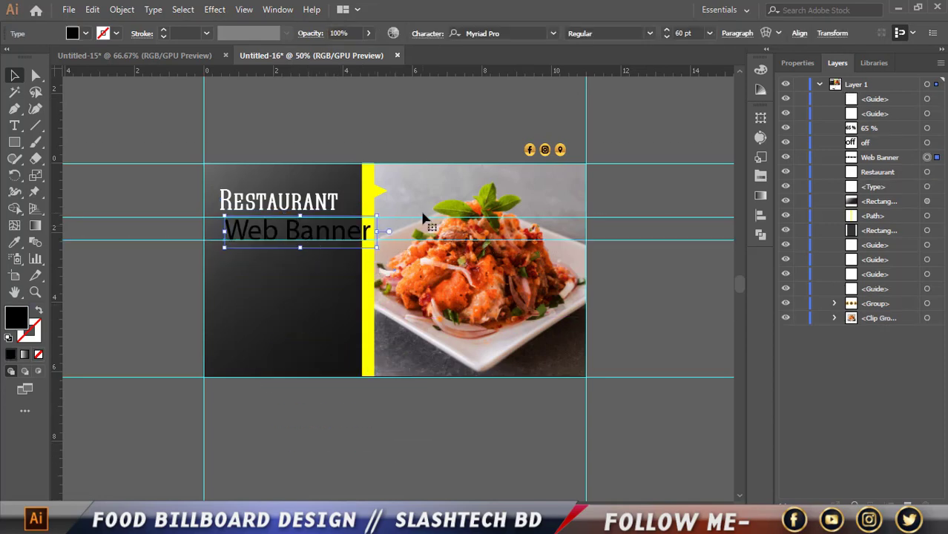
key("Left")
key("Left")
key("Left")
key("Left")
key("Left")
key("Left")
key("Left")
key("Left")
key("Left")
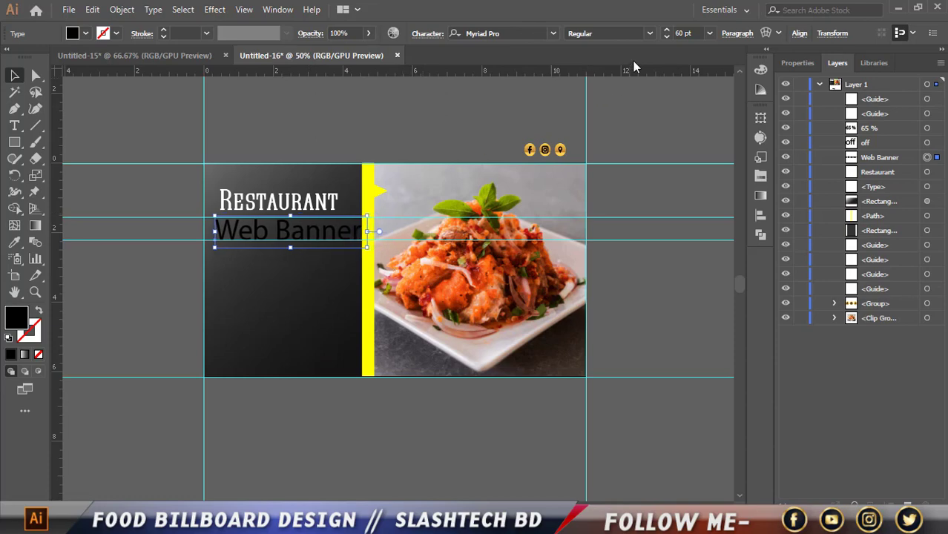
left_click(670, 36)
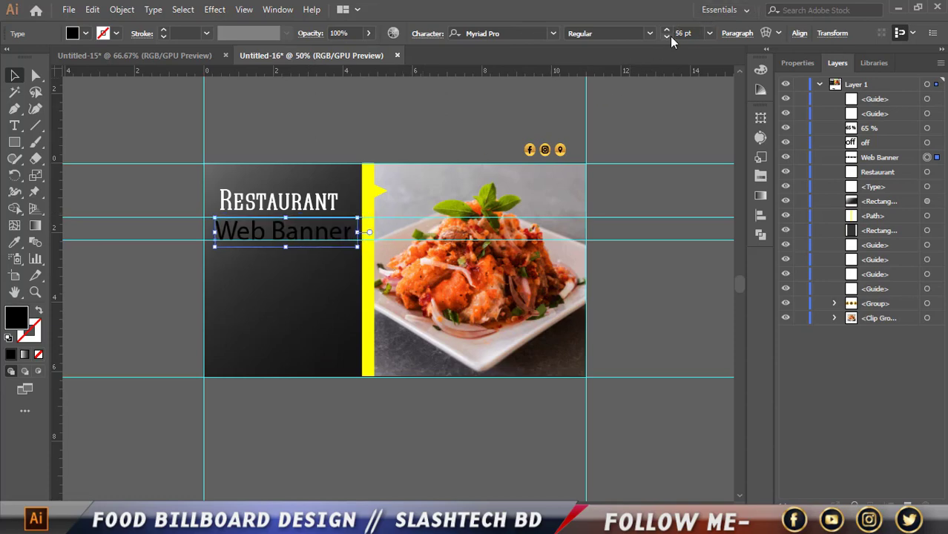
left_click(670, 37)
key("Up")
key("Up")
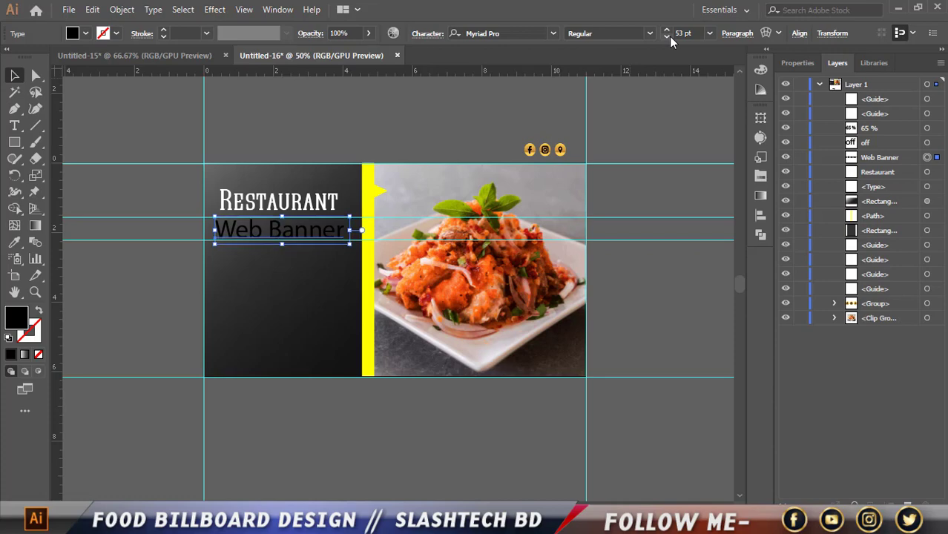
key("Up")
key("Up")
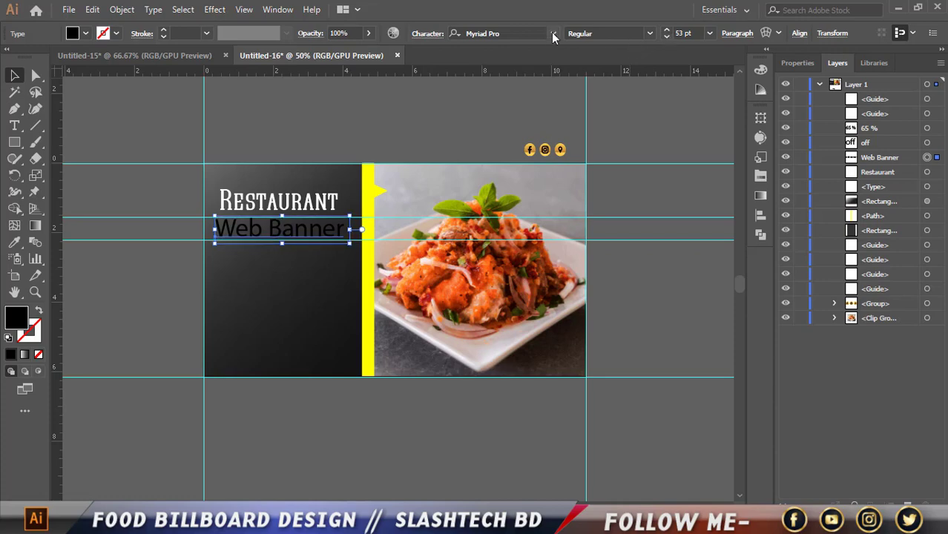
- Keep Web Banner in Myriad Pro, drop it slightly lower, and nudge the guide down
left_click(551, 34)
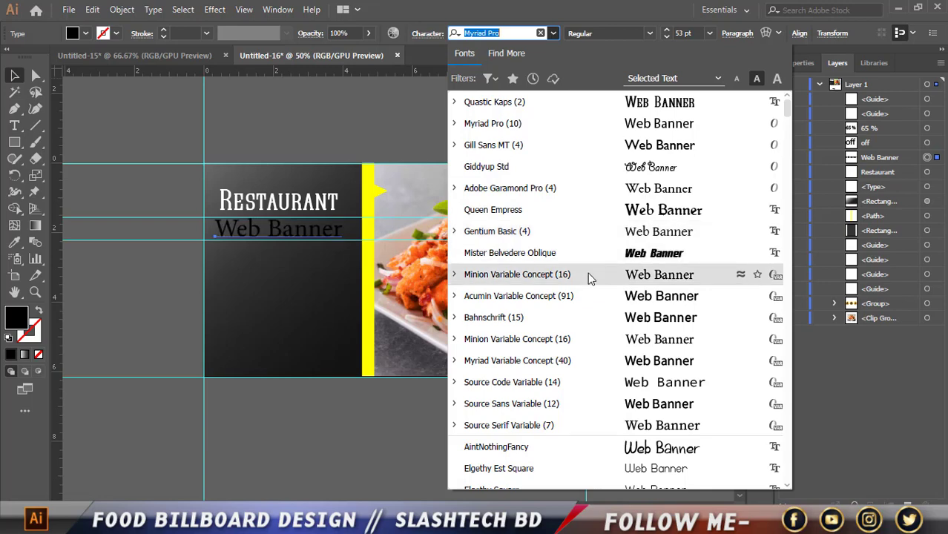
key("Escape")
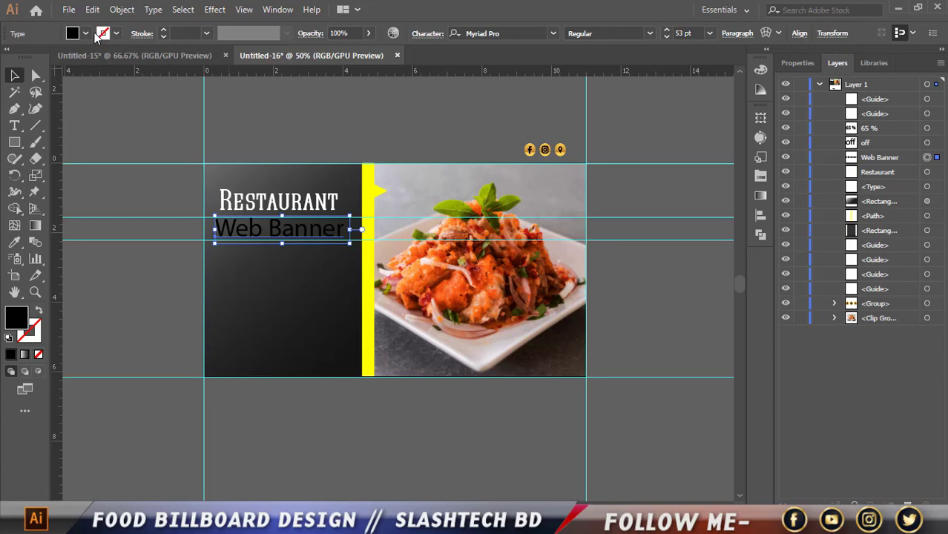
mouse_move(282, 239)
left_mouse_down()
mouse_move(281, 253)
mouse_move(253, 244)
left_mouse_up()
left_click(177, 256)
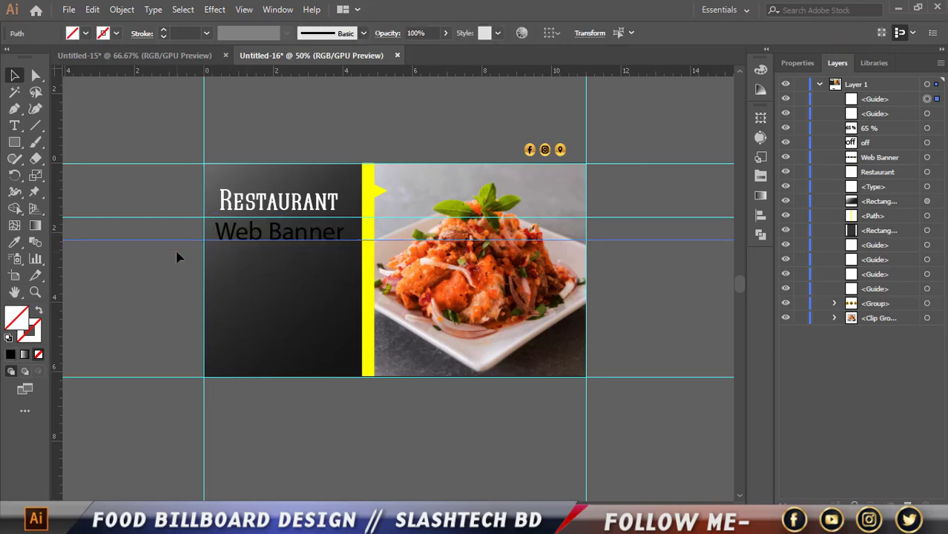
key("Down")
key("Down")
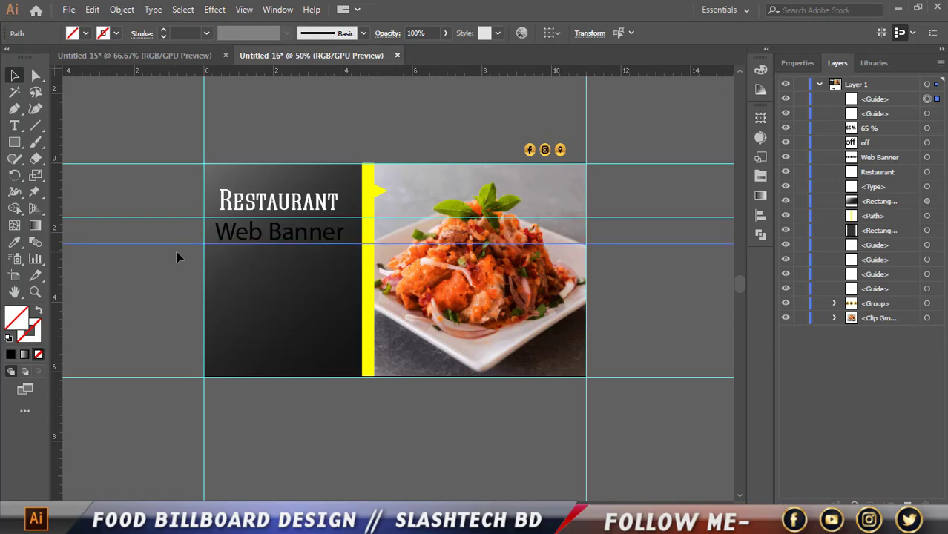
key("Down")
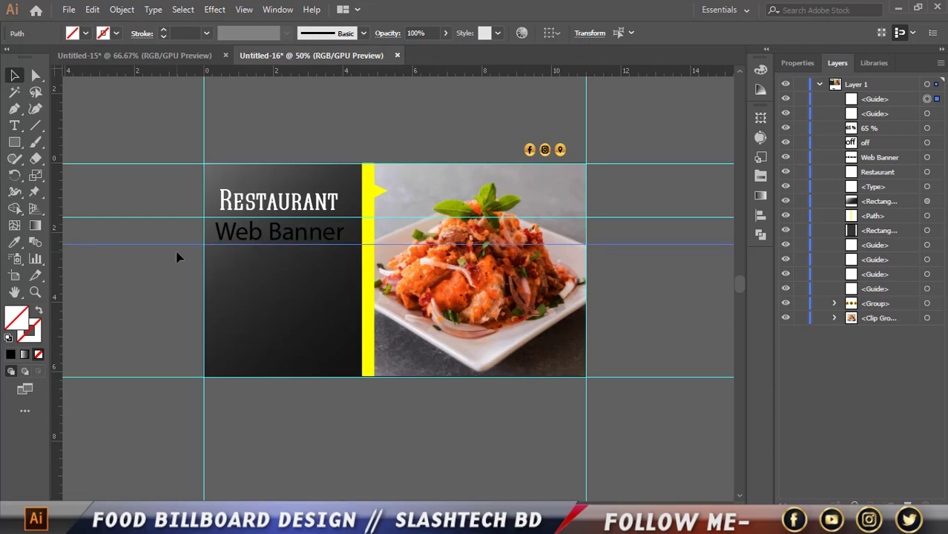
- Colour Web Banner yellow and set it in Queen Empress
left_click(214, 234)
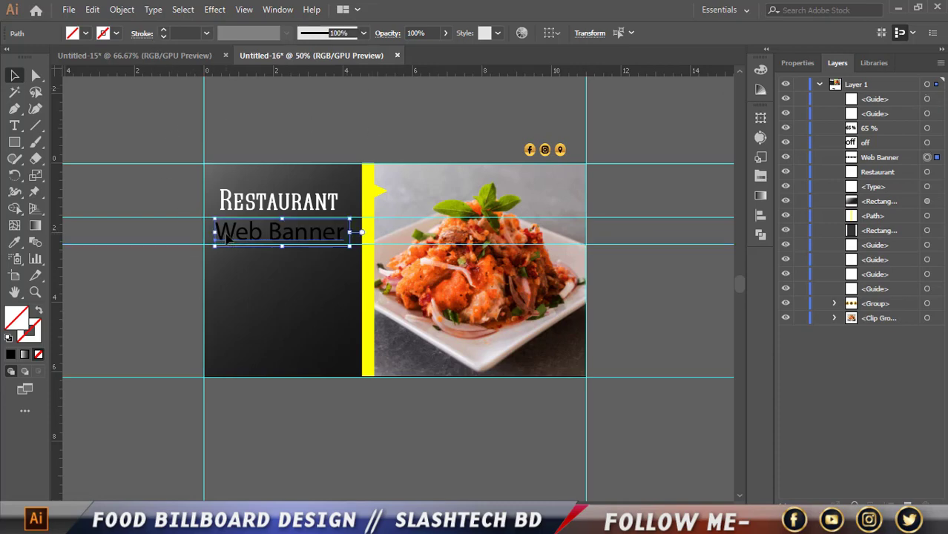
left_click(87, 34)
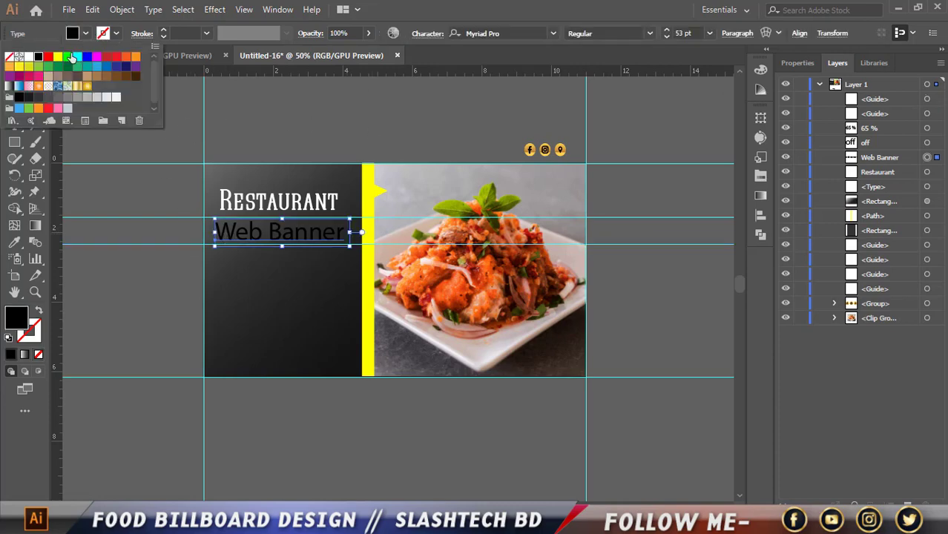
left_click(57, 59)
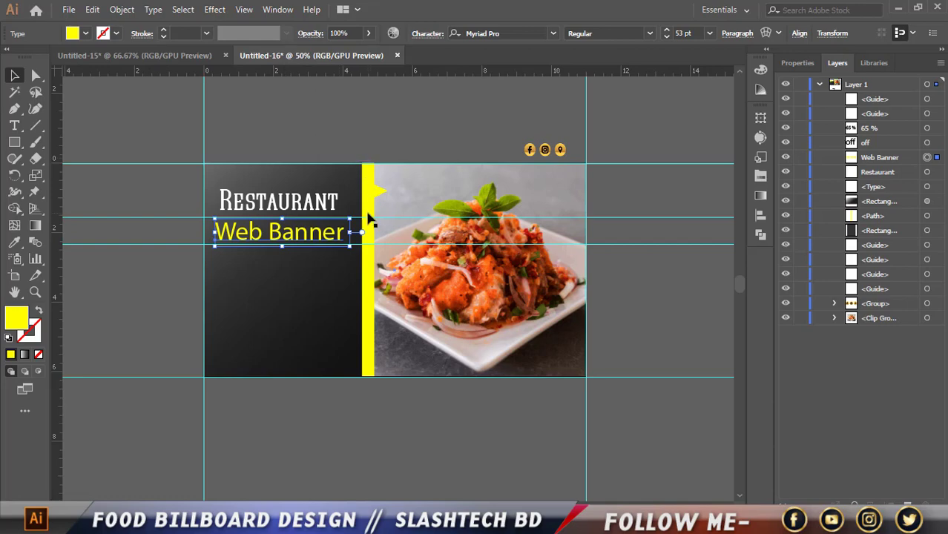
key("Up")
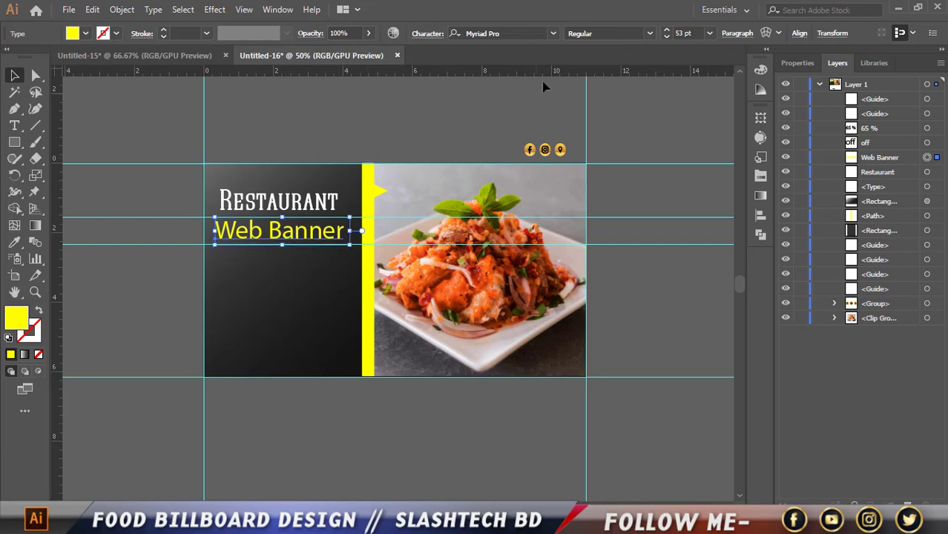
left_click(553, 33)
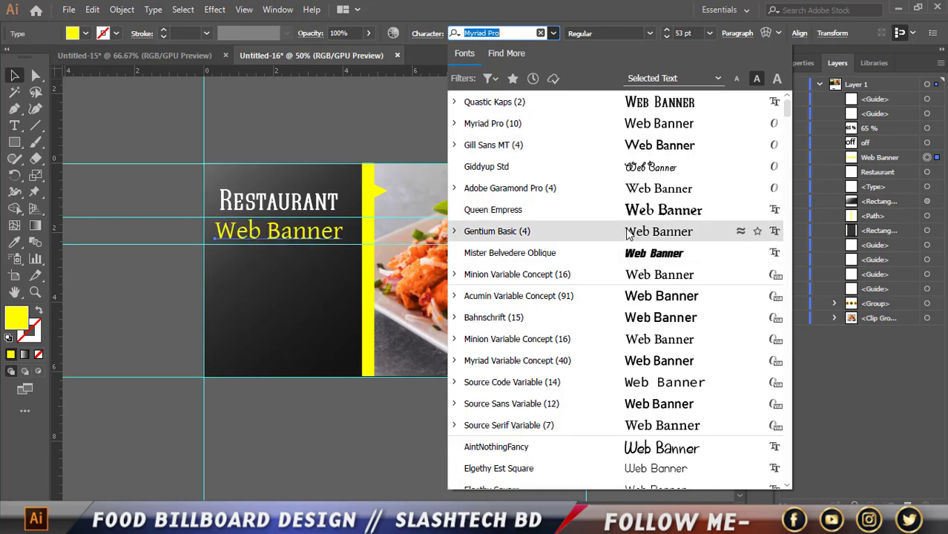
left_click(629, 216)
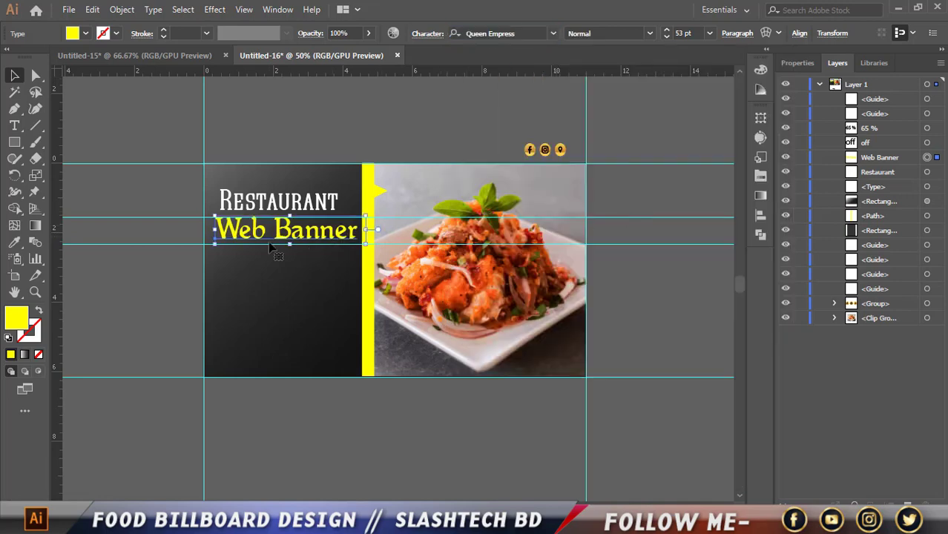
- Lower the guide beneath Web Banner and resize the text to 48 pt
key("ctrl+1")
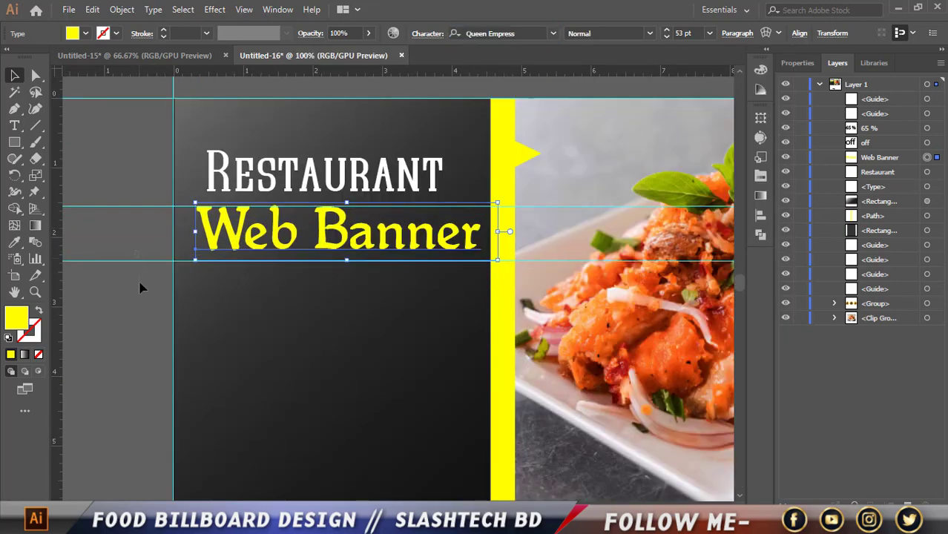
left_click(139, 288)
key("Down")
key("Down")
key("Down")
key("Down")
key("Down")
key("Down")
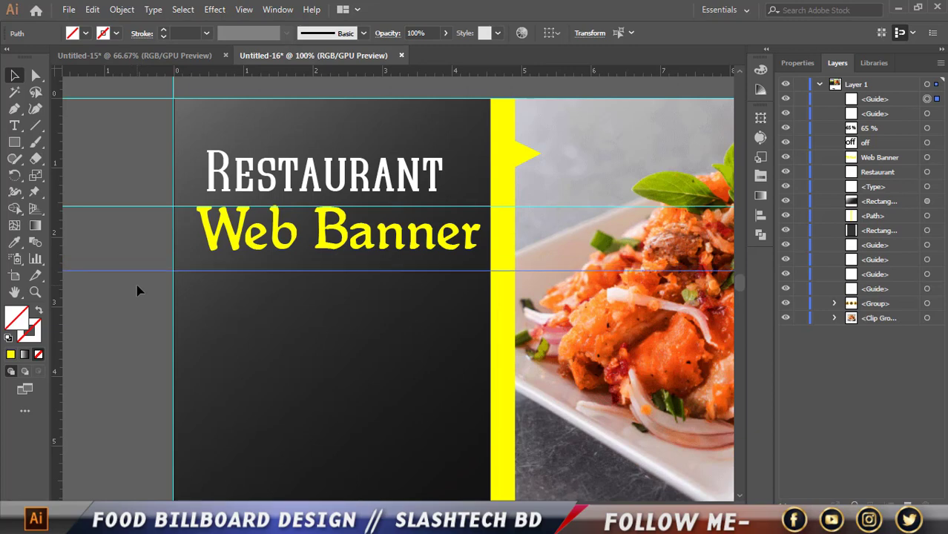
left_click(337, 231)
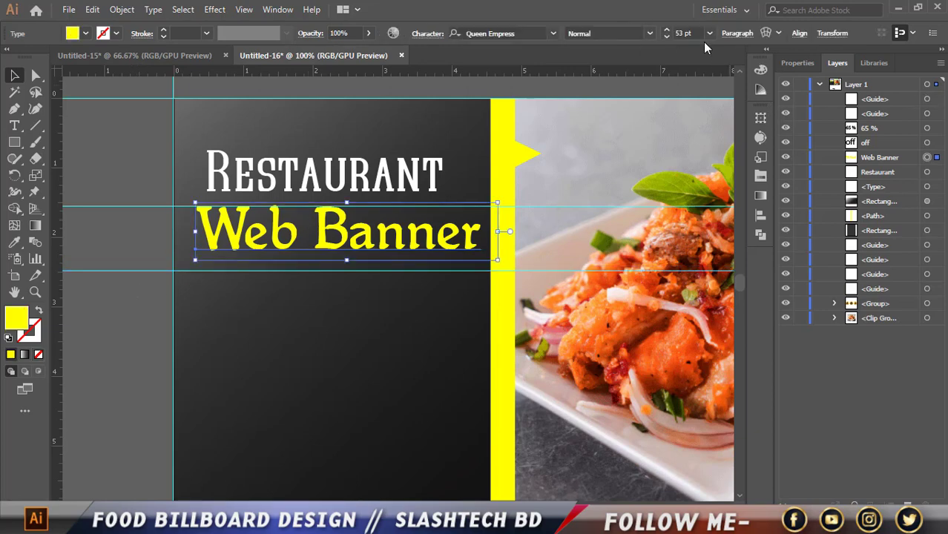
left_click(667, 36)
double_click(667, 36)
double_click(668, 36)
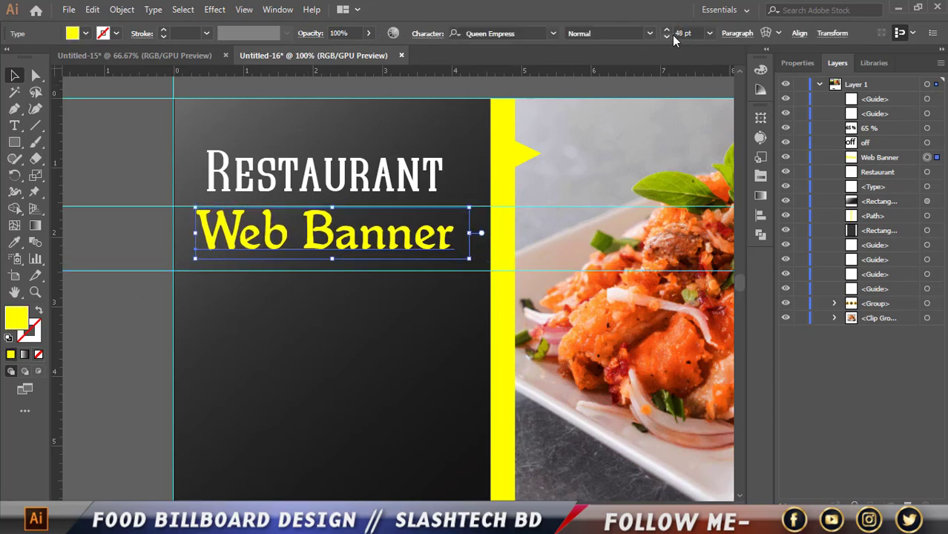
key("Down")
key("Down")
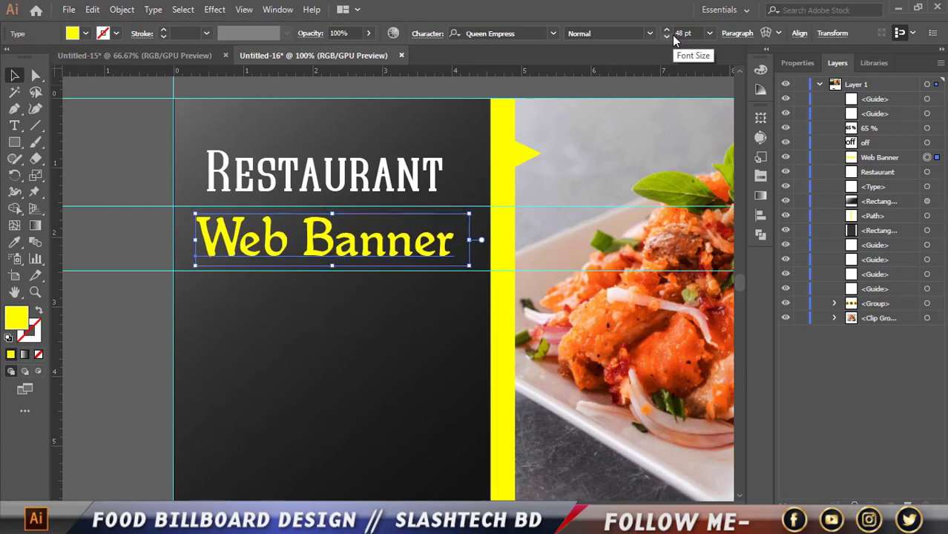
scroll(353, 235, "down", 1)
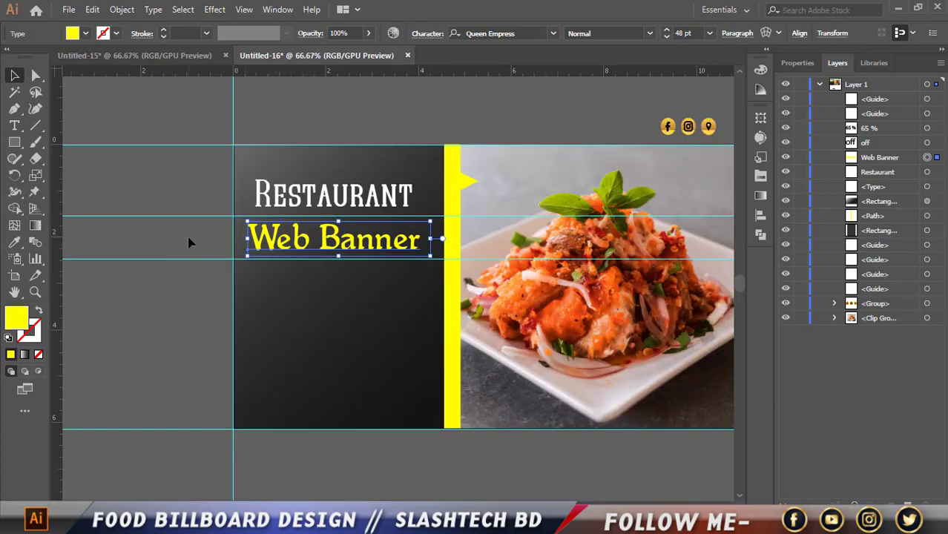
- Select the 65 % and off text and fill them white
left_click(176, 319)
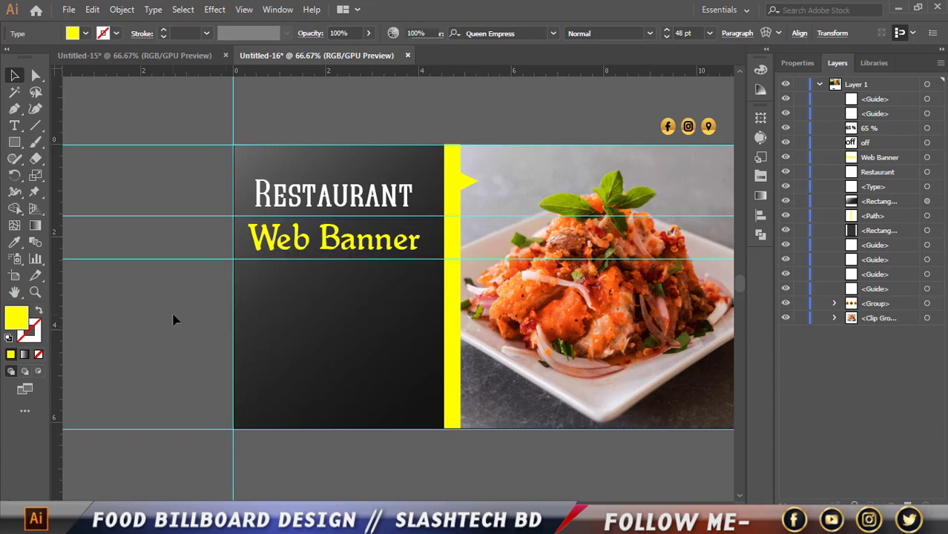
scroll(178, 319, "down", 2)
scroll(178, 320, "down", 2)
scroll(320, 381, "up", 2)
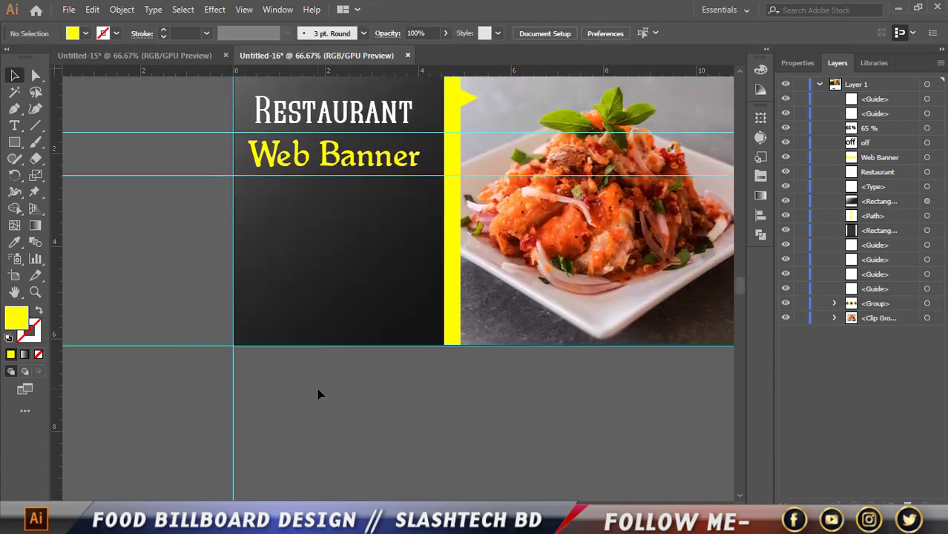
scroll(387, 442, "down", 2)
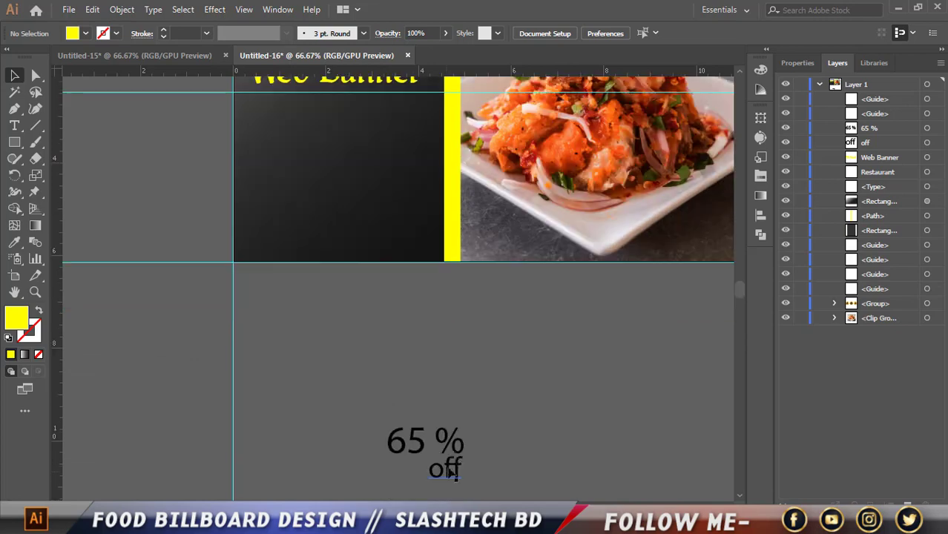
left_click_drag(464, 476, 397, 386)
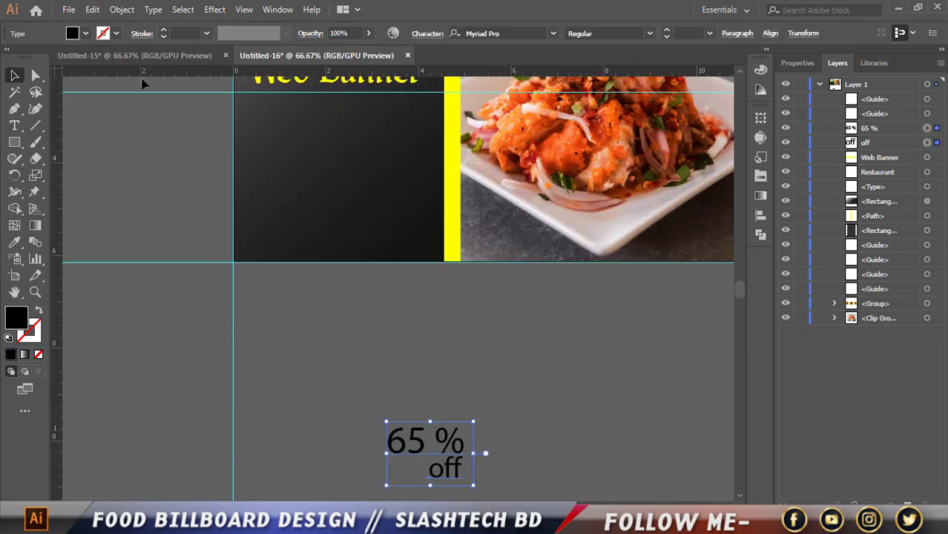
left_click(85, 33)
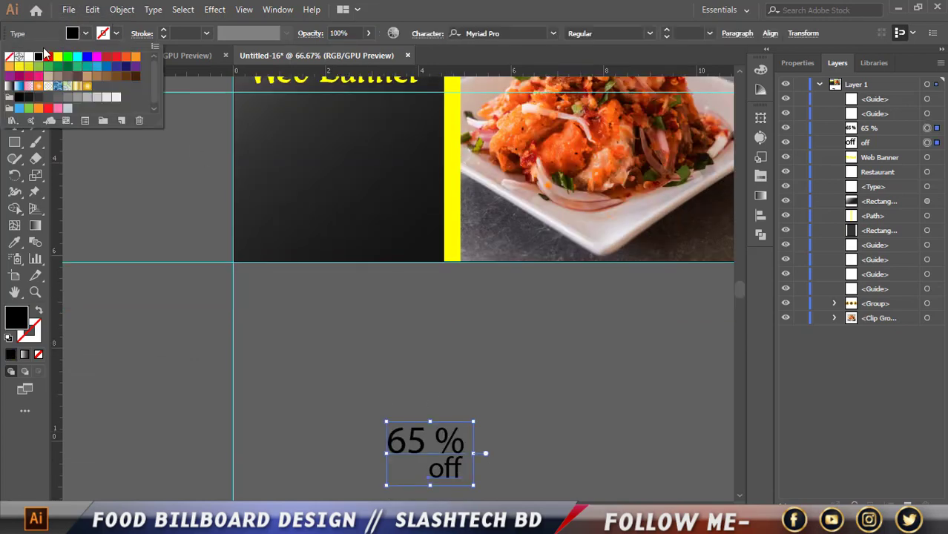
left_click(27, 58)
left_click(364, 324)
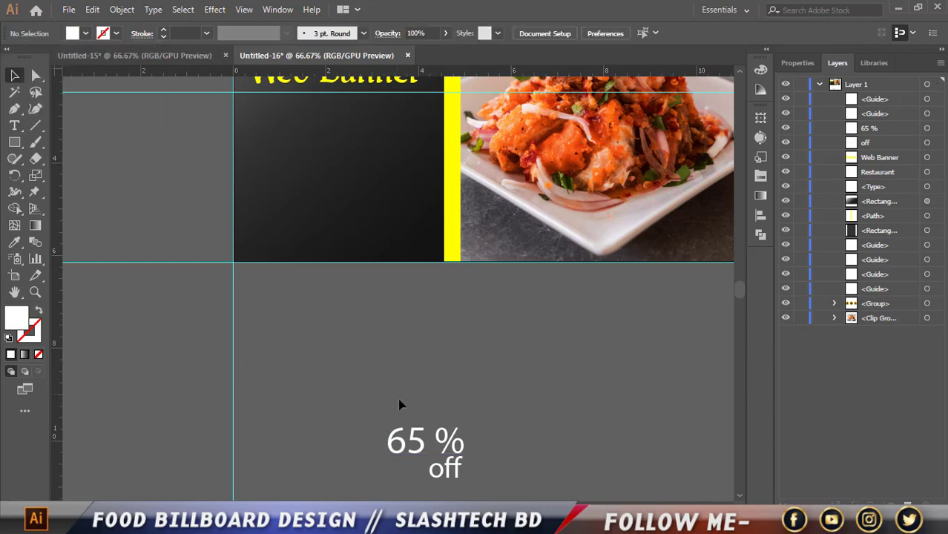
- Set 65 % to Bold and Quastic Kaps, and off to Quastic Kaps
left_click(410, 442)
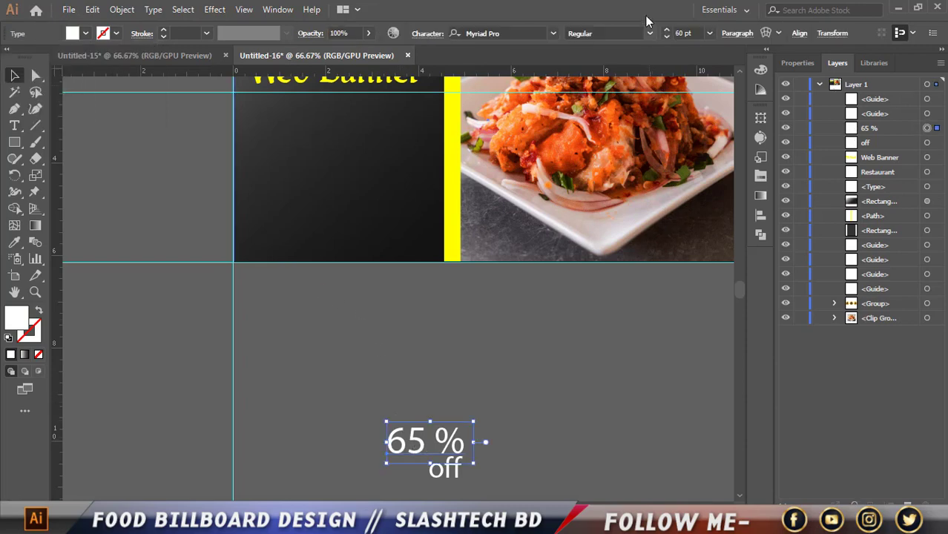
left_click(650, 34)
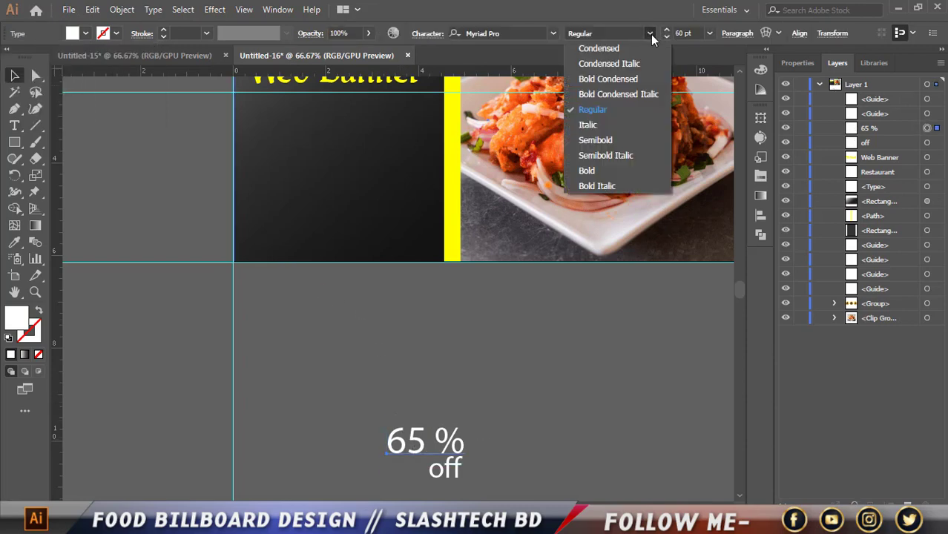
left_click(616, 169)
left_click(552, 34)
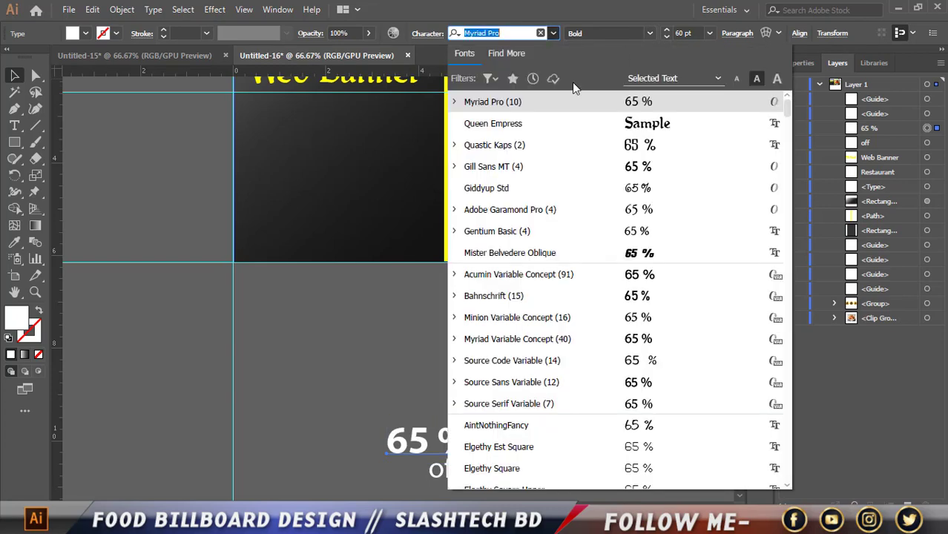
left_click(586, 143)
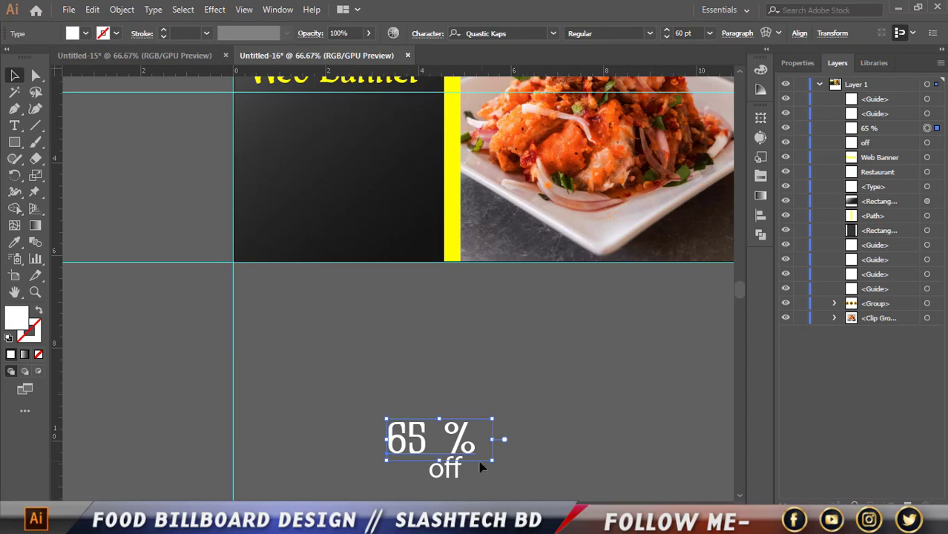
left_click(438, 469)
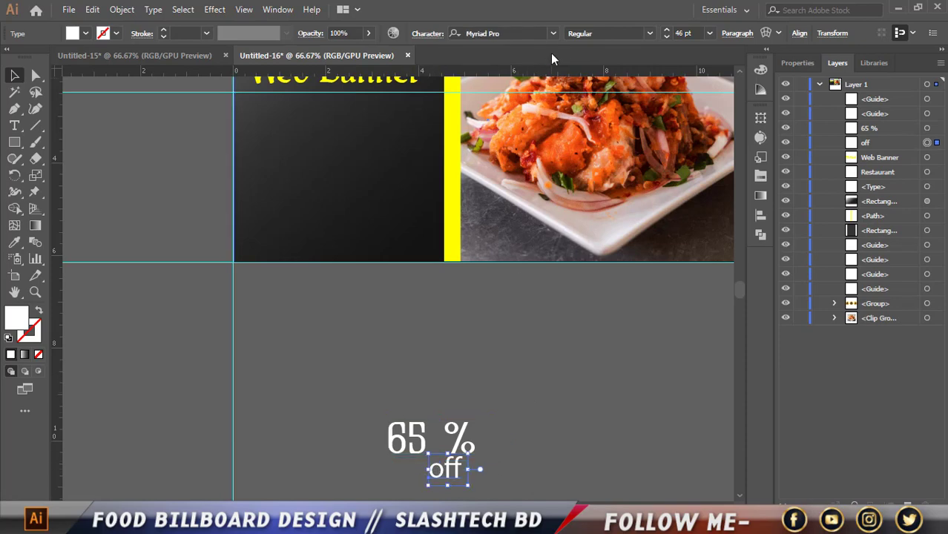
left_click(558, 33)
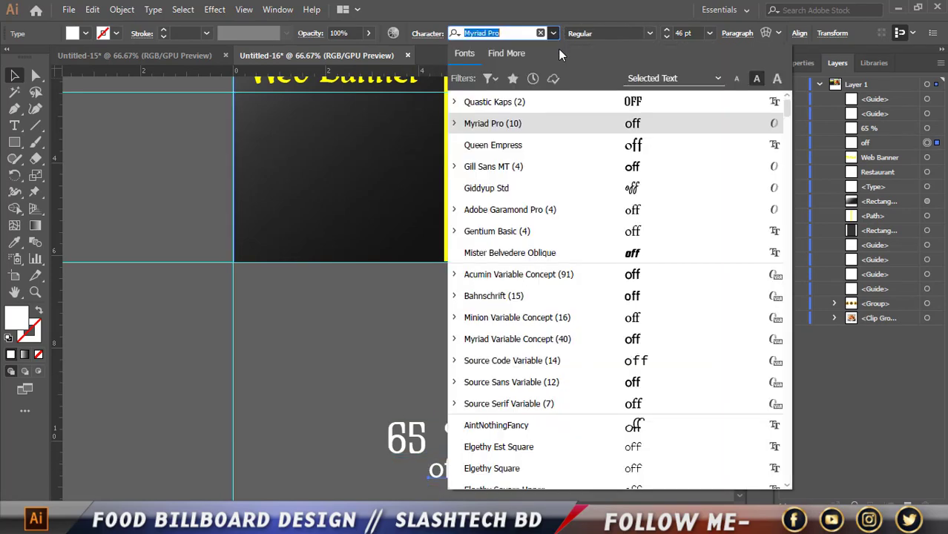
left_click(571, 101)
left_click(480, 456)
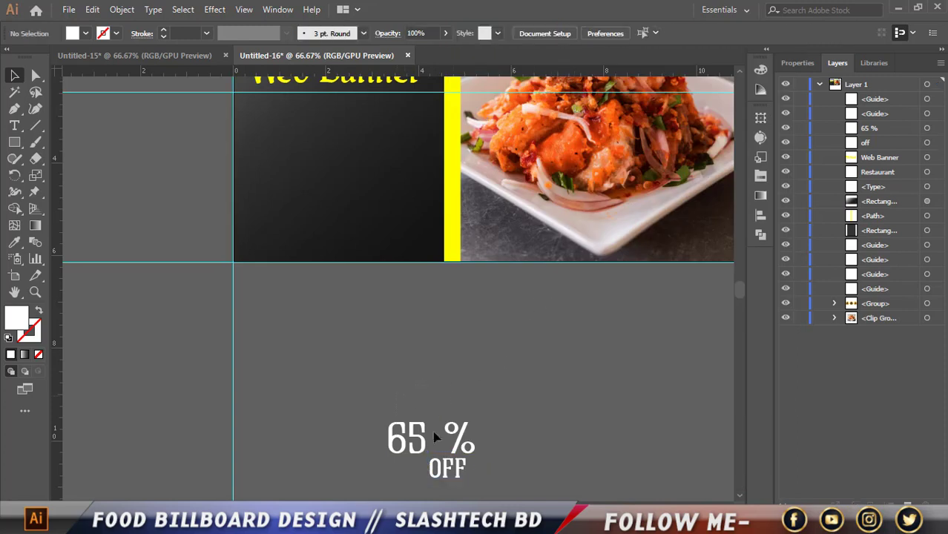
left_click(435, 440)
left_click(465, 461, "shift")
- Delete the space in '65 %' so it reads 65%
scroll(462, 461, "up", 1)
left_click_drag(462, 462, 369, 141)
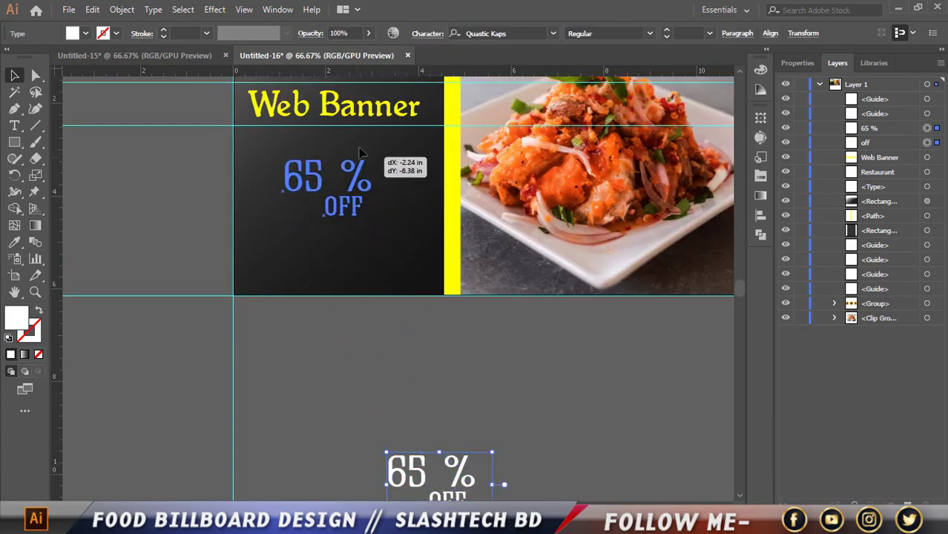
left_click(377, 349)
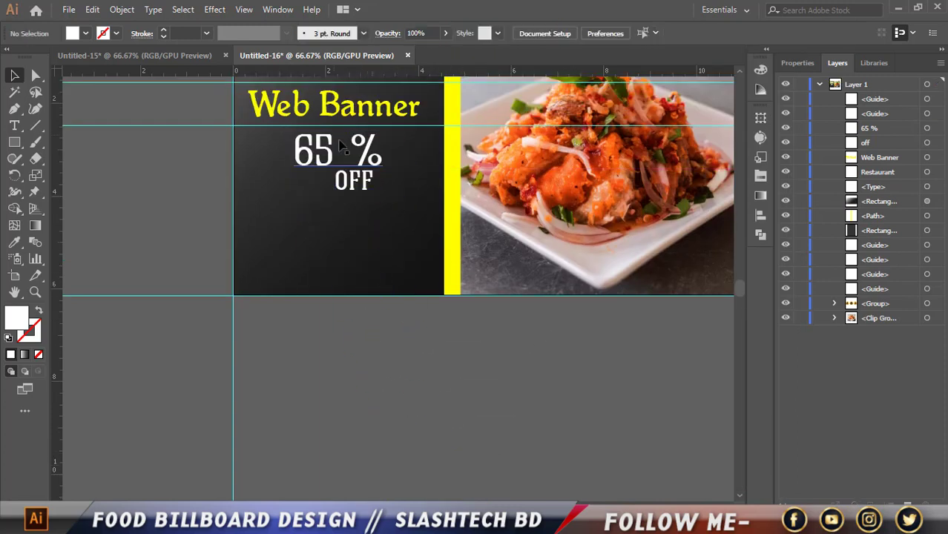
left_click(348, 155)
double_click(352, 156)
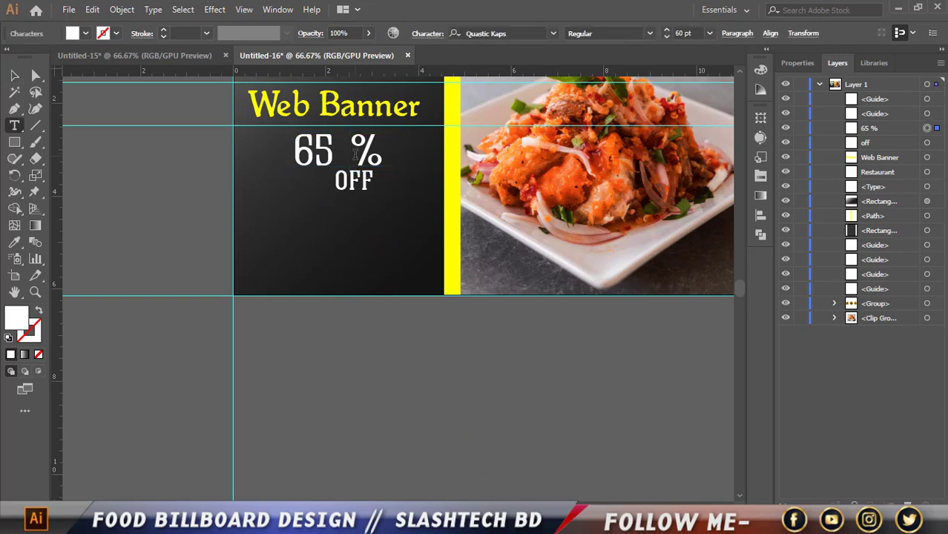
key("BackSpace")
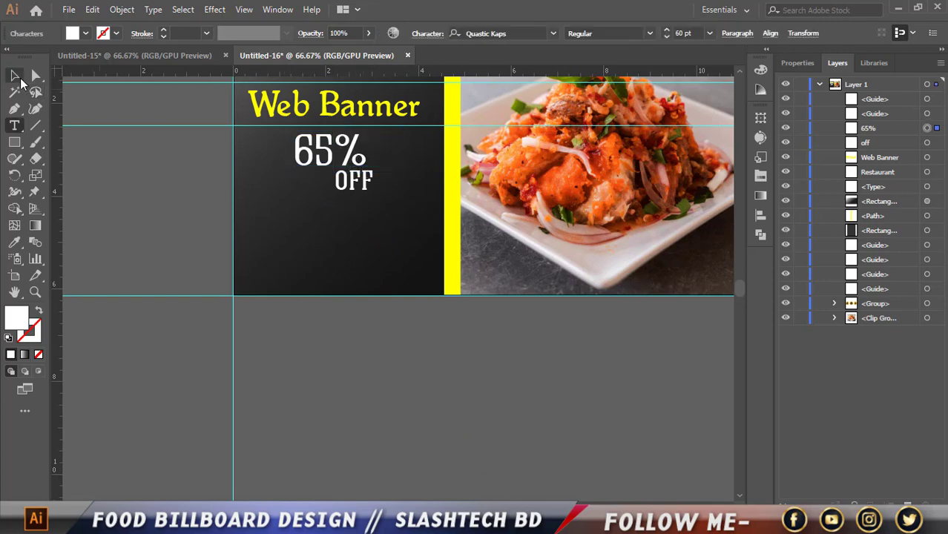
left_click(14, 75)
- Nudge OFF into position under 65% and reduce the 65% font size
left_click(351, 187)
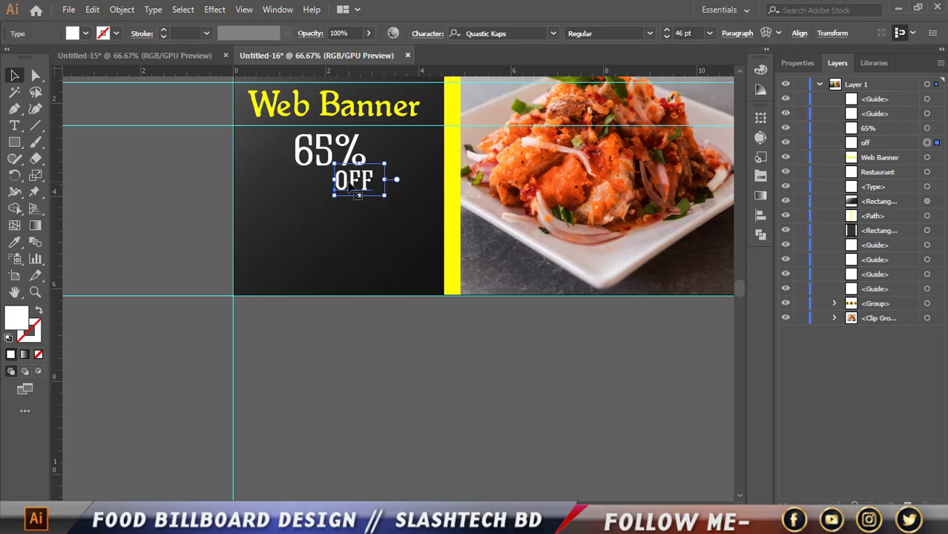
key("Left")
key("Left")
key("Left")
key("Left")
key("Left")
key("Left")
key("Left")
key("Left")
key("Left")
key("Left")
key("Left")
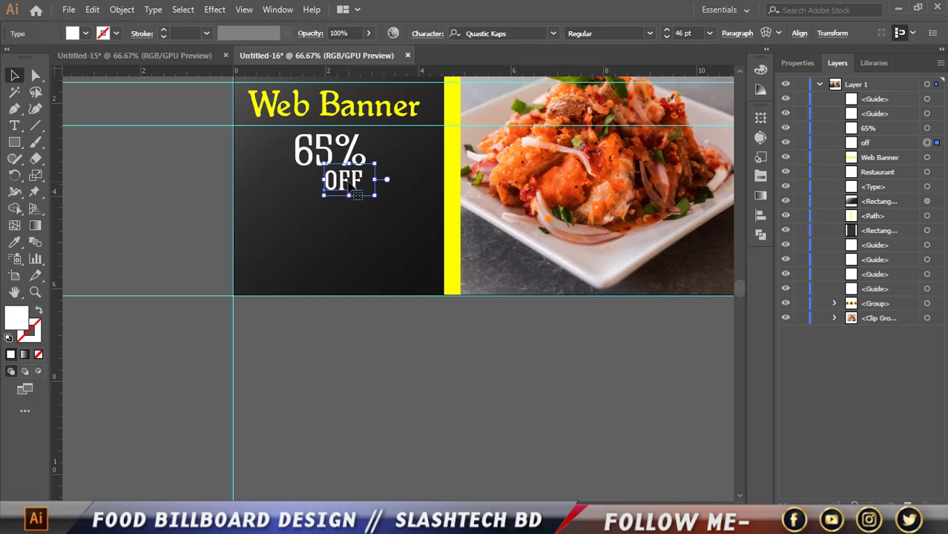
key("Left")
key("Left")
key("Left")
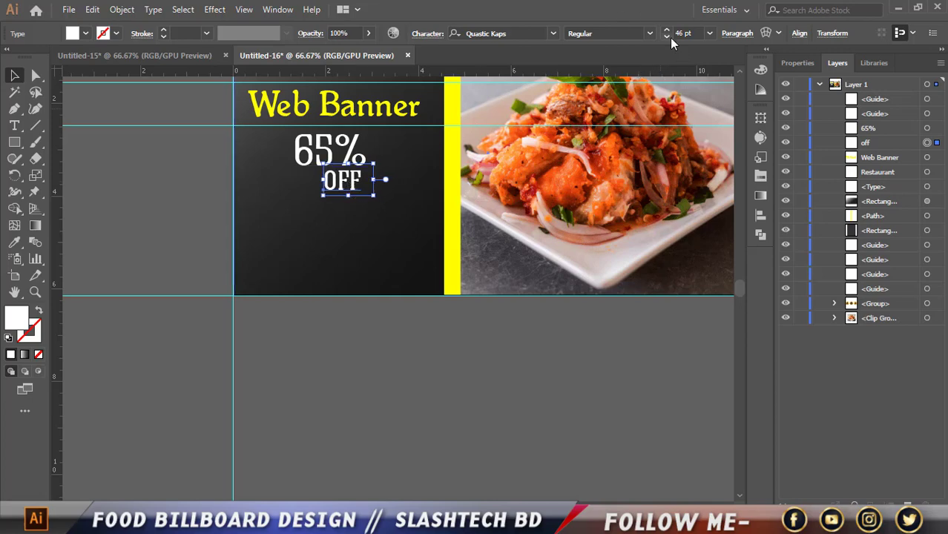
key("Down")
key("Down")
key("Down")
left_click(349, 158)
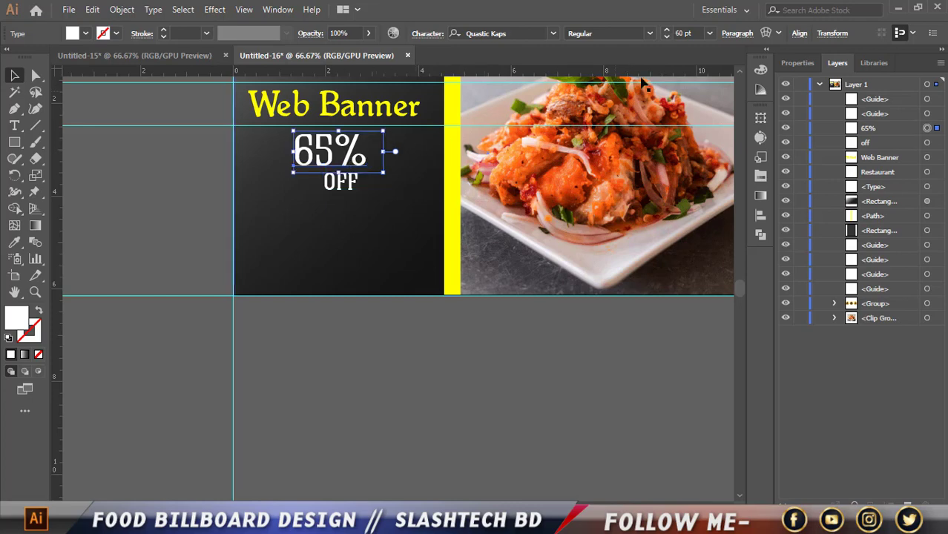
left_click(669, 36)
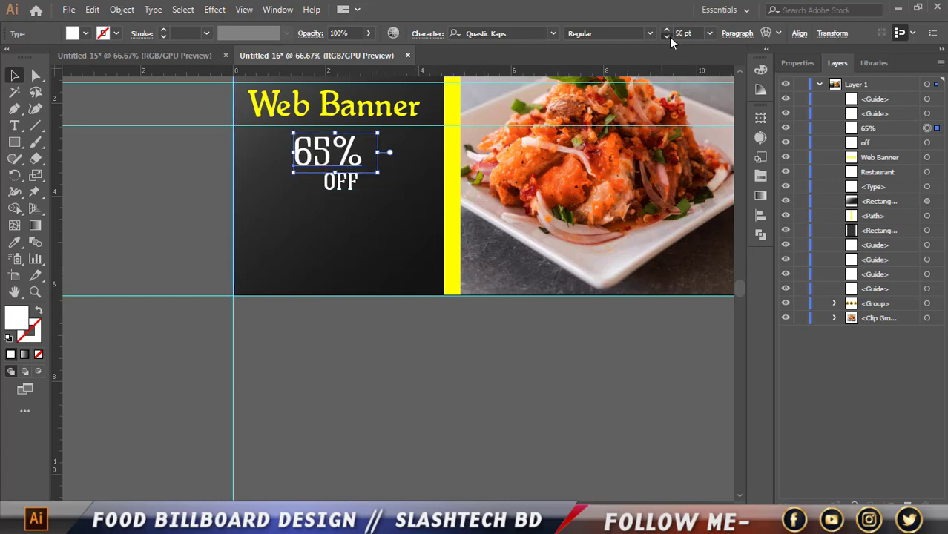
left_click(670, 37)
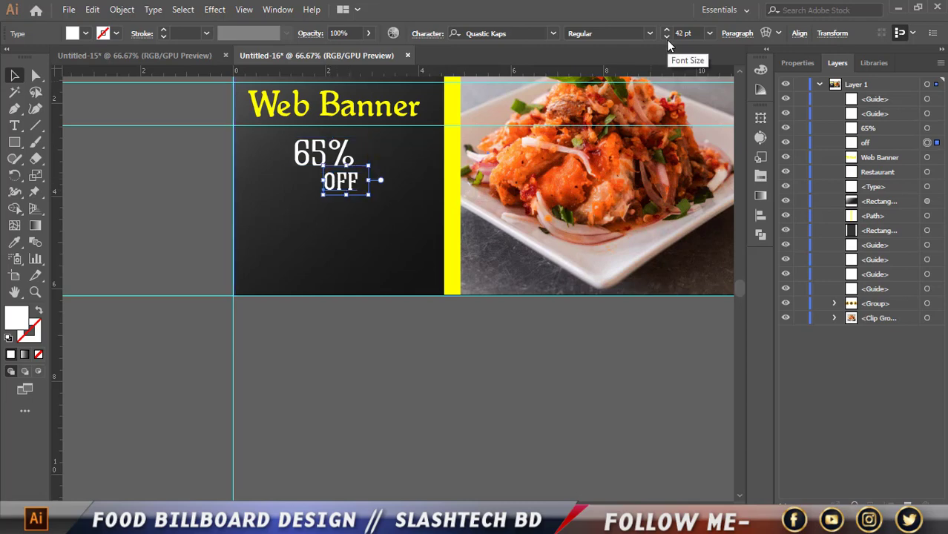
key("Left")
key("Left")
key("Left")
key("Right")
key("Right")
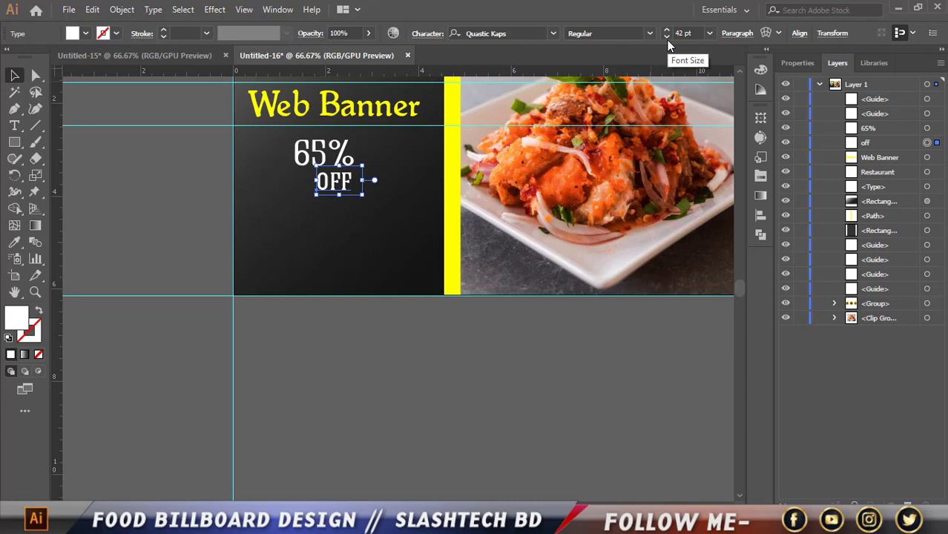
key("Right")
left_click(363, 446)
scroll(365, 443, "up", 2)
scroll(365, 443, "up", 1)
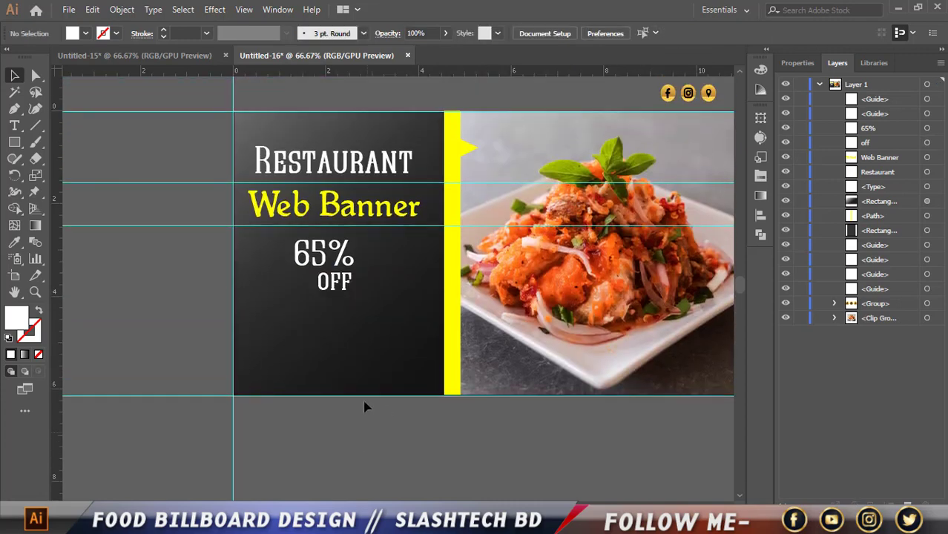
- Lock the dark background panel in Layers and group 65% with OFF
left_click(323, 267)
left_click(401, 339)
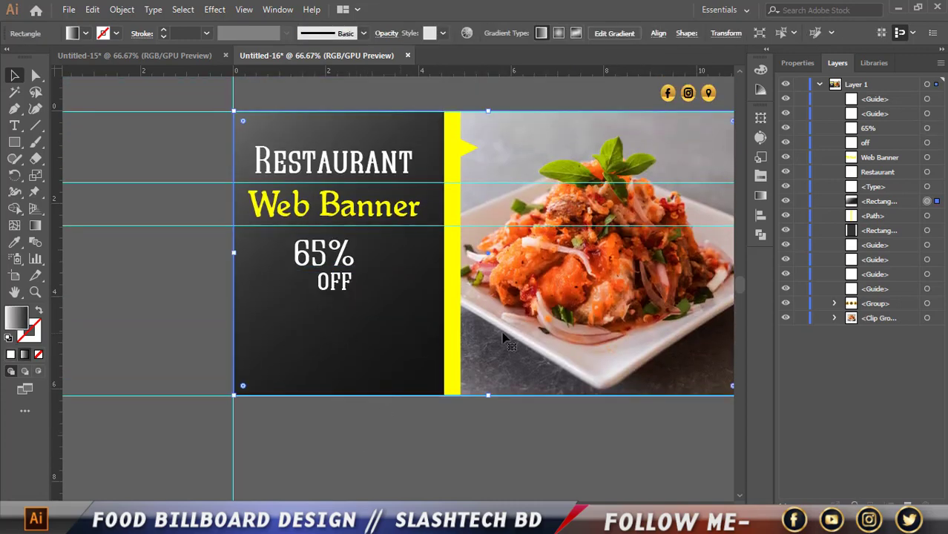
left_click(801, 201)
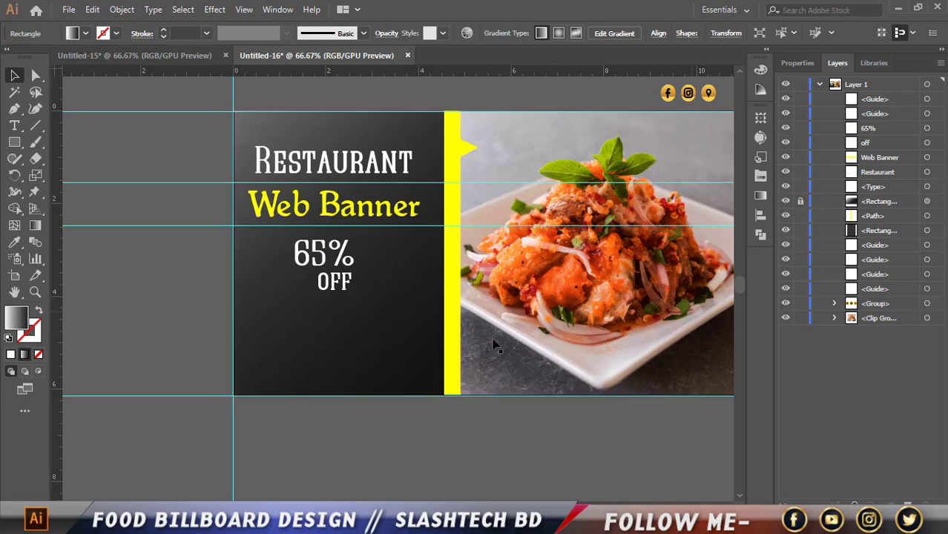
left_click(329, 256)
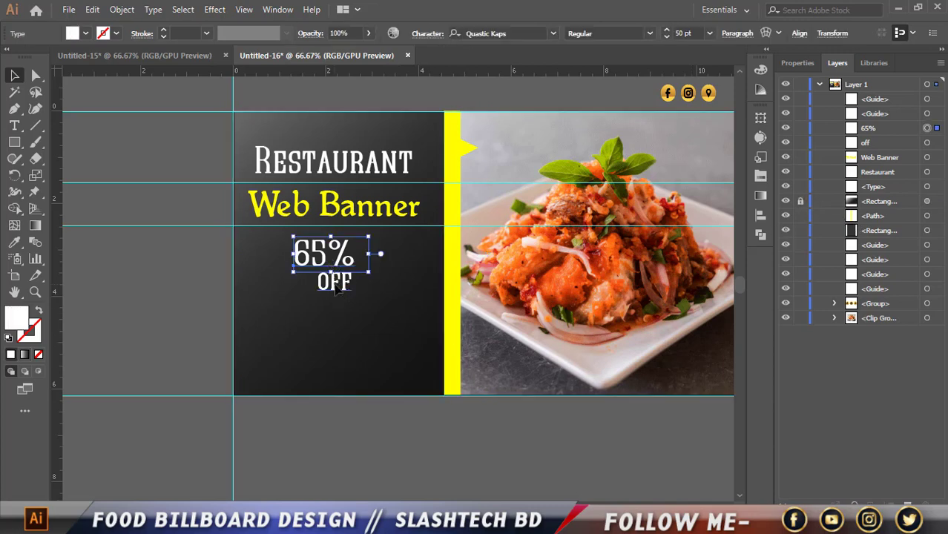
left_click(335, 285, "shift")
key("ctrl+g")
- Shift the 65% OFF group right and enlarge Restaurant to 57 pt, moving it up
scroll(378, 304, "up", 1)
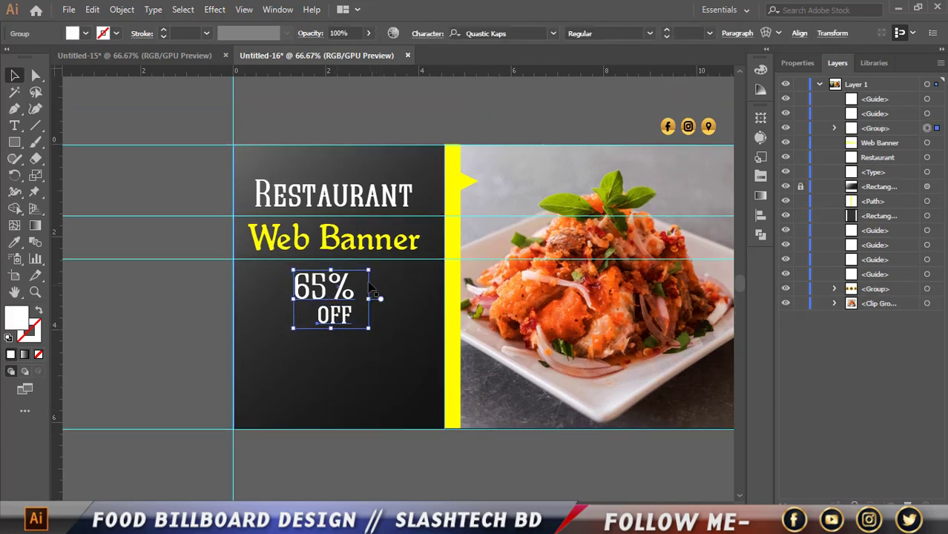
left_click_drag(349, 299, 361, 299)
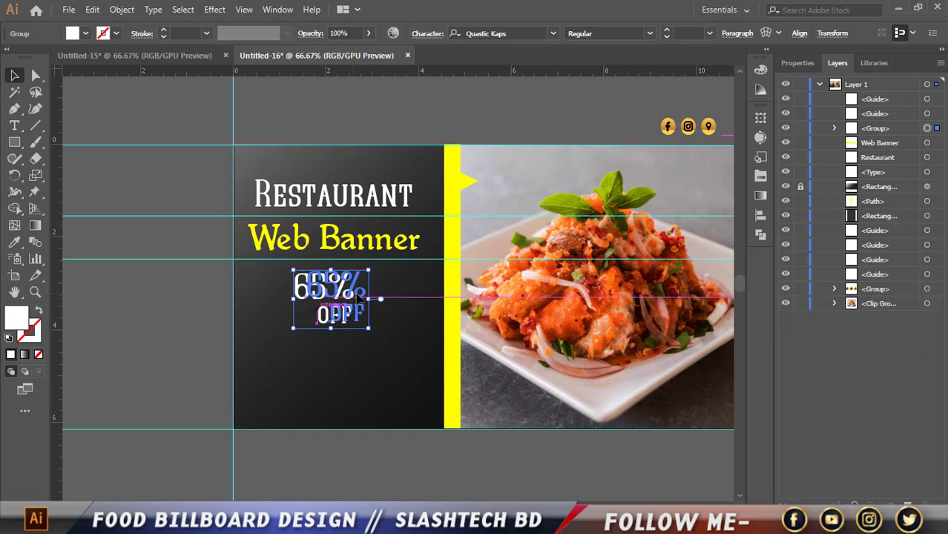
left_click(361, 206)
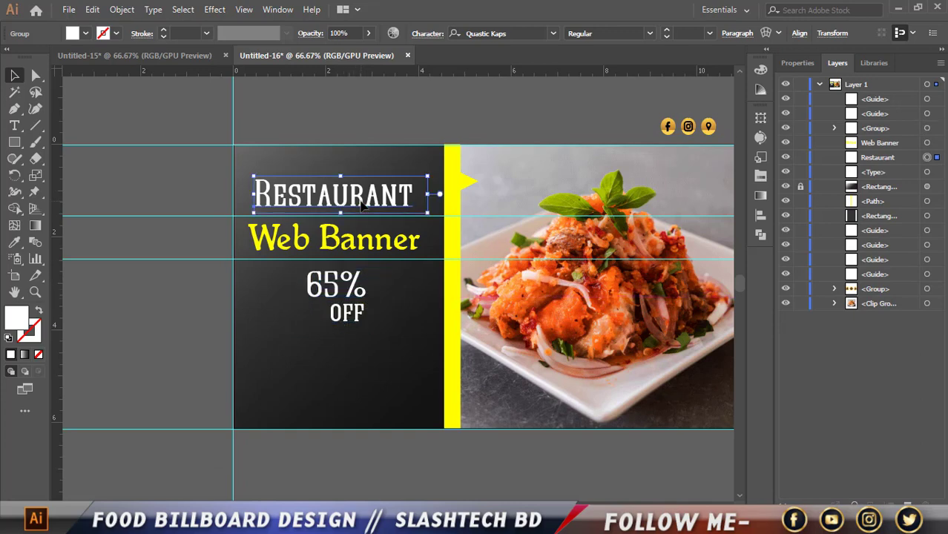
left_click(667, 31)
left_click(667, 30)
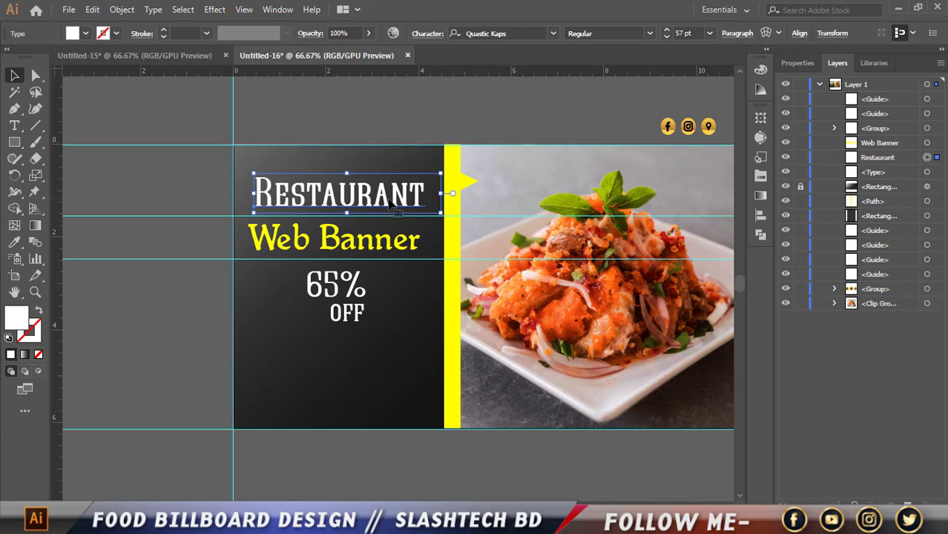
left_click_drag(391, 204, 384, 191)
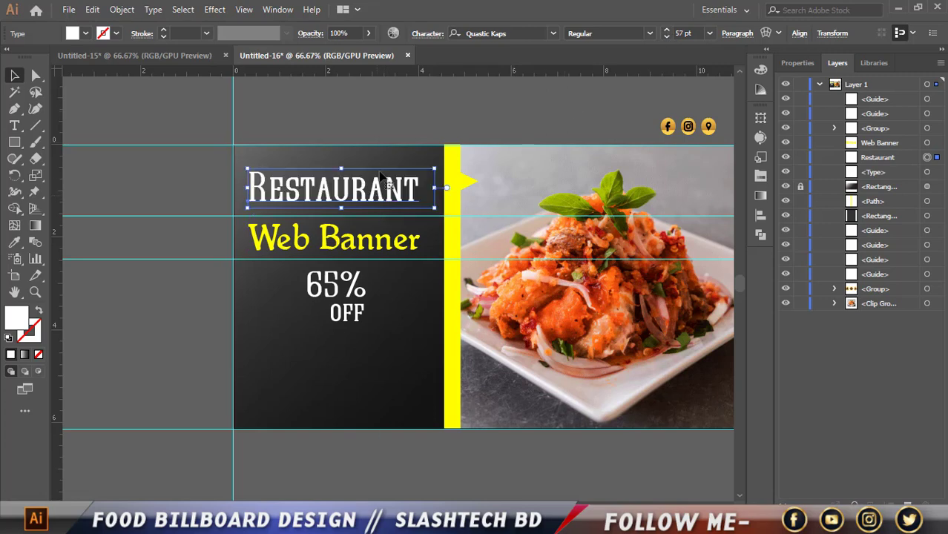
left_click(384, 135)
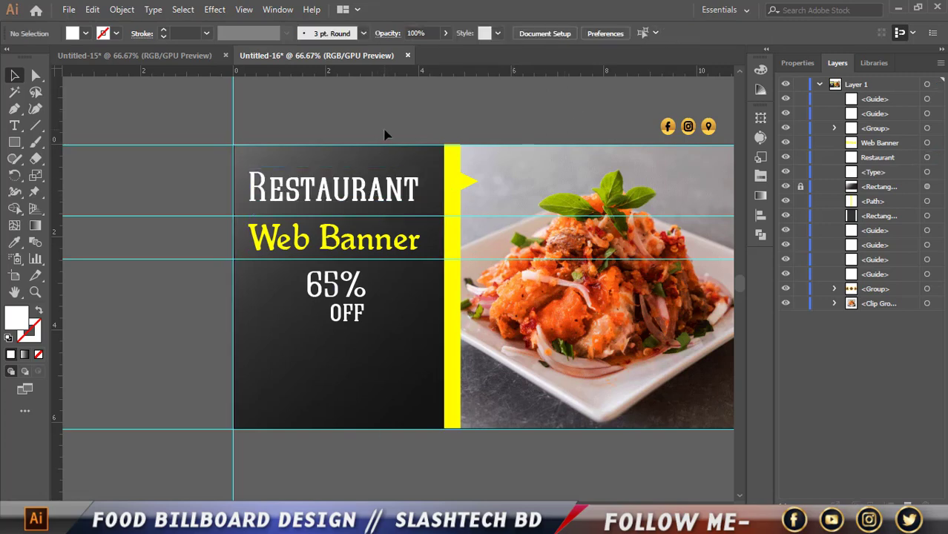
- Place a Lorem ipsum placeholder text object below the panel, discarding two empty attempts
left_click(14, 125)
scroll(212, 147, "down", 5)
left_click(305, 335)
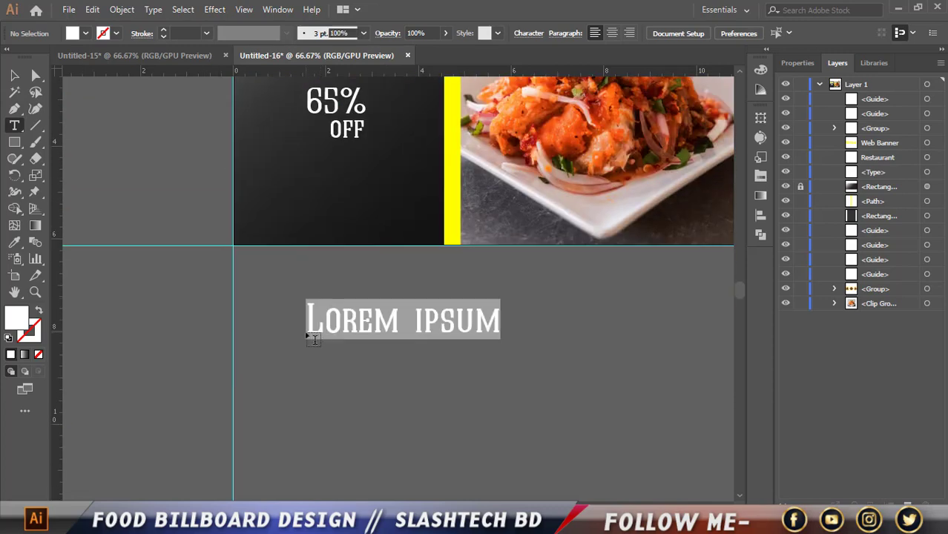
key("BackSpace")
key("Escape")
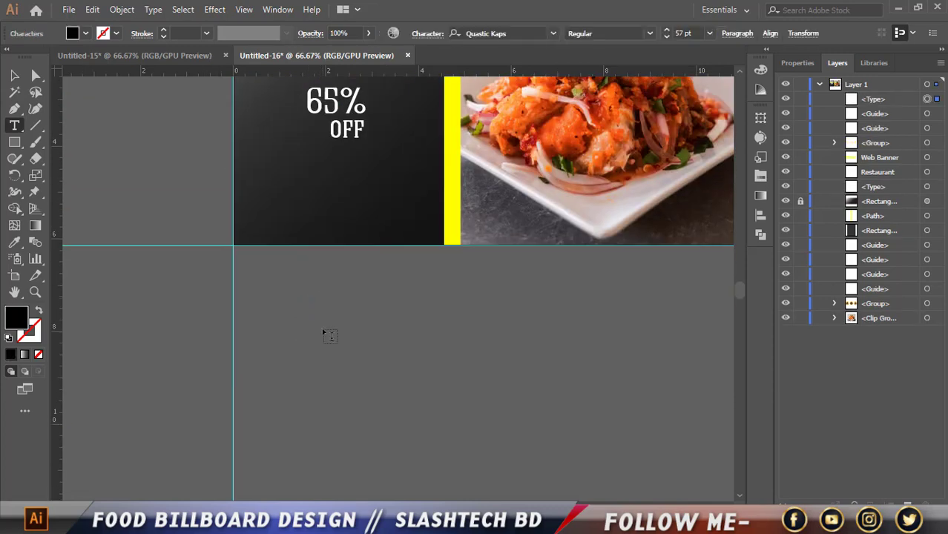
left_click(306, 334)
type("V")
key("BackSpace")
key("Escape")
left_click(254, 258)
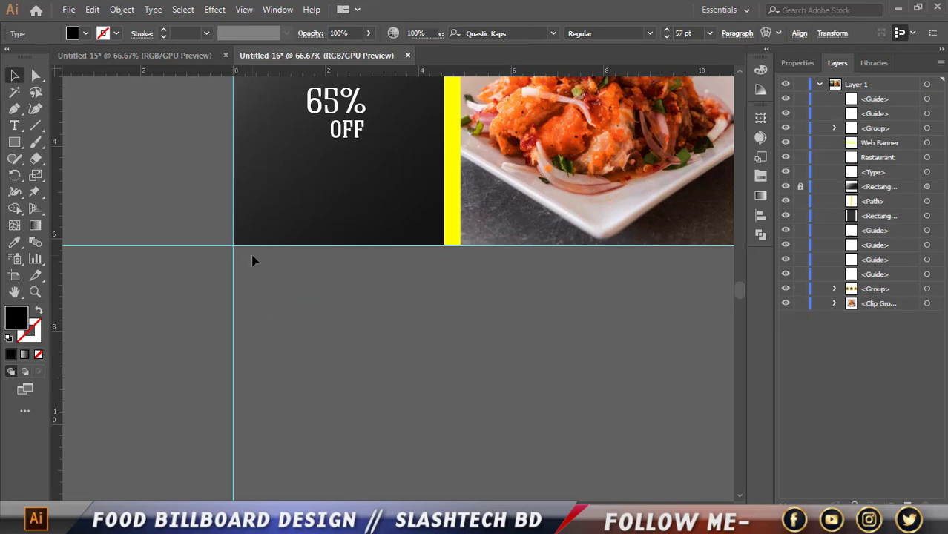
key("t")
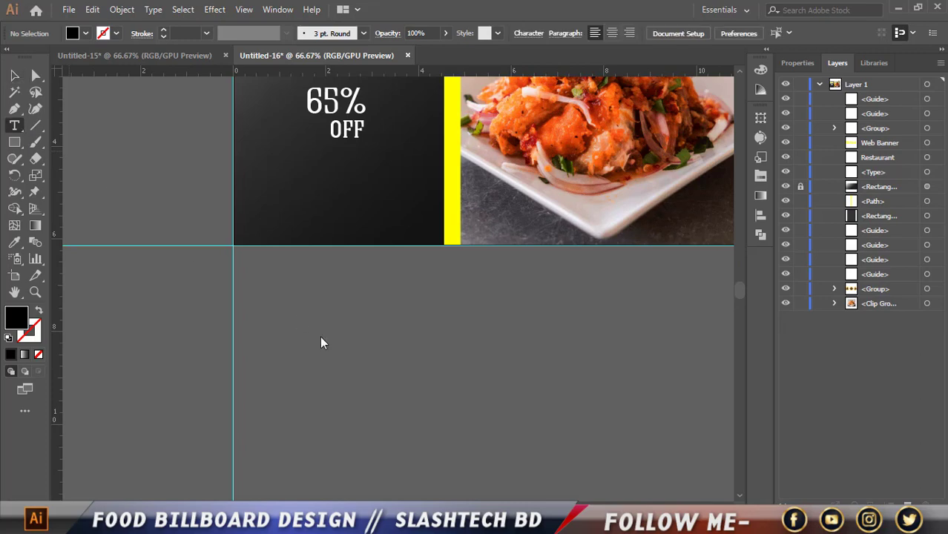
left_click(321, 336)
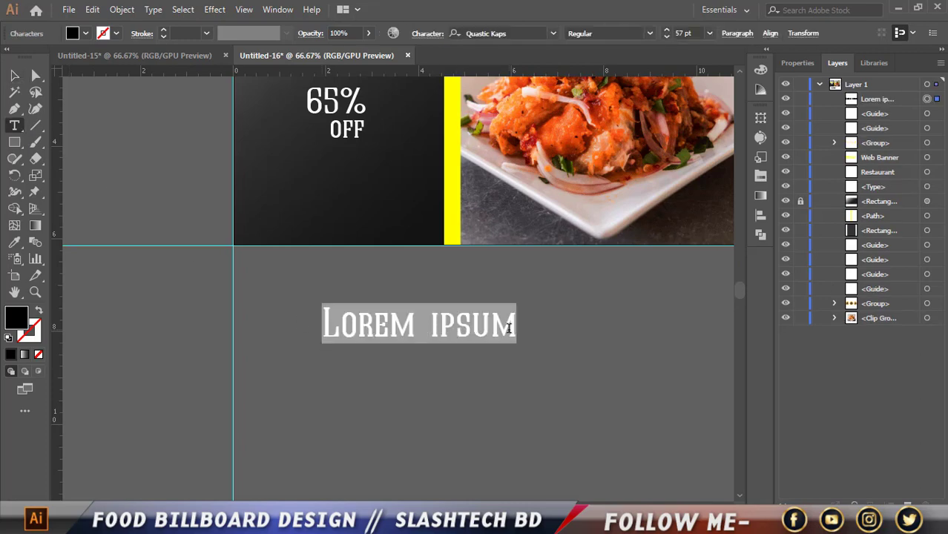
key("Escape")
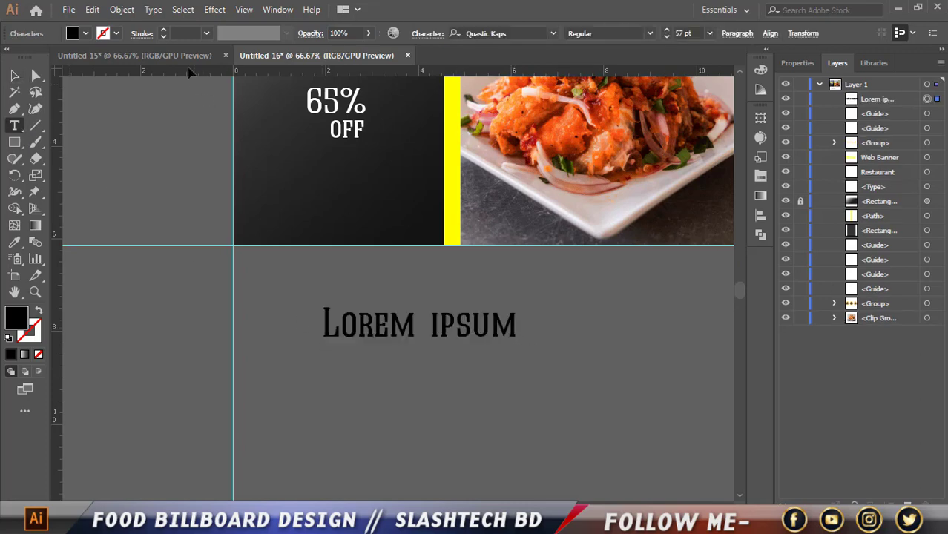
- Glance at Untitled-15, then return to Untitled-16 and put the cursor in the Lorem ipsum text
left_click(183, 54)
left_click(386, 57)
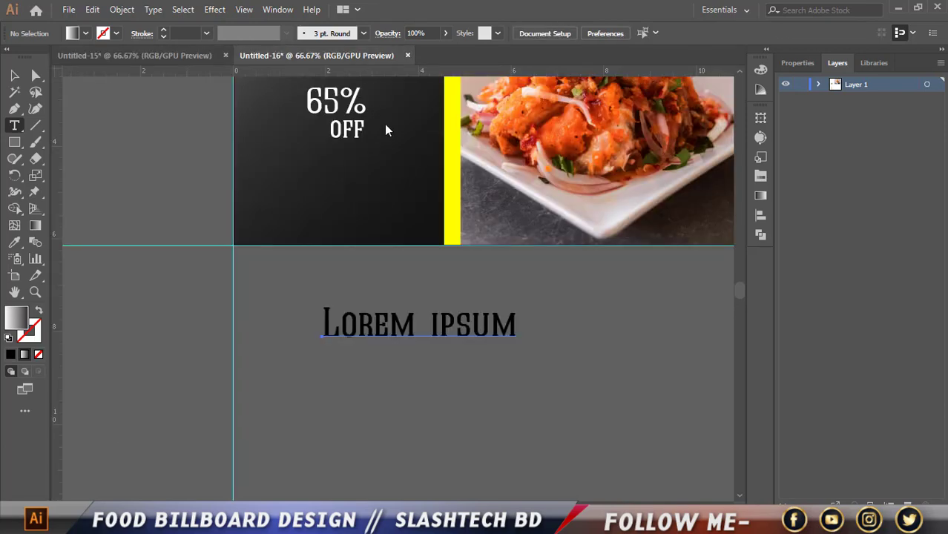
scroll(400, 252, "down", 1)
scroll(400, 252, "up", 1)
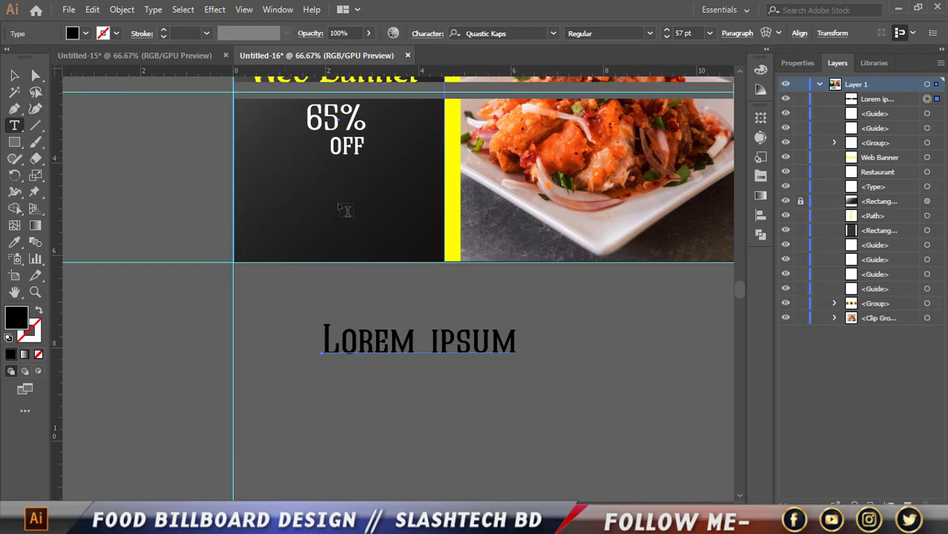
left_click(513, 338)
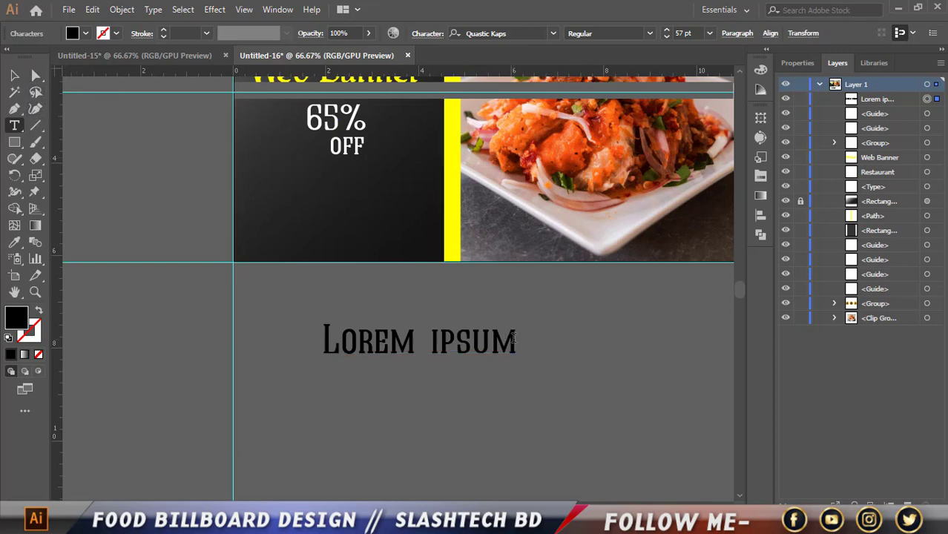
left_click_drag(516, 340, 326, 340)
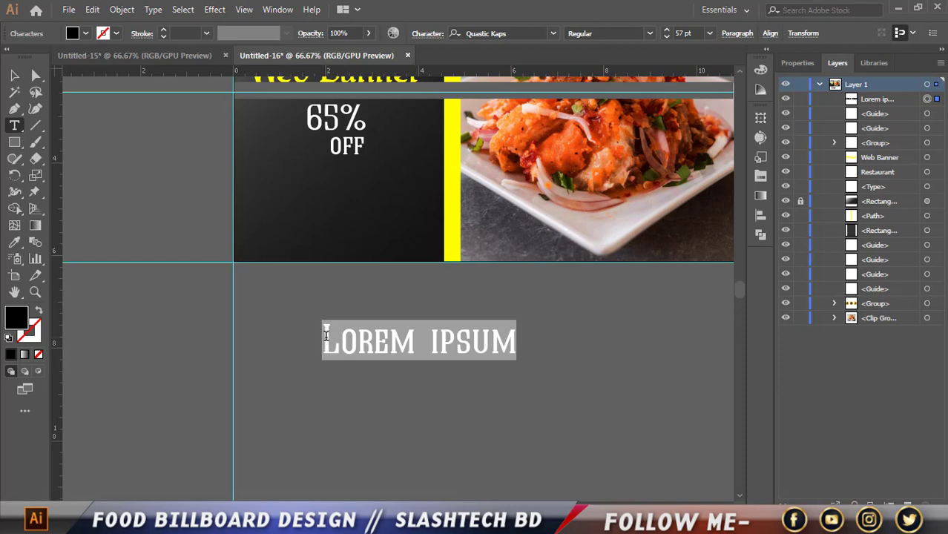
key("ctrl+z")
left_click(516, 335)
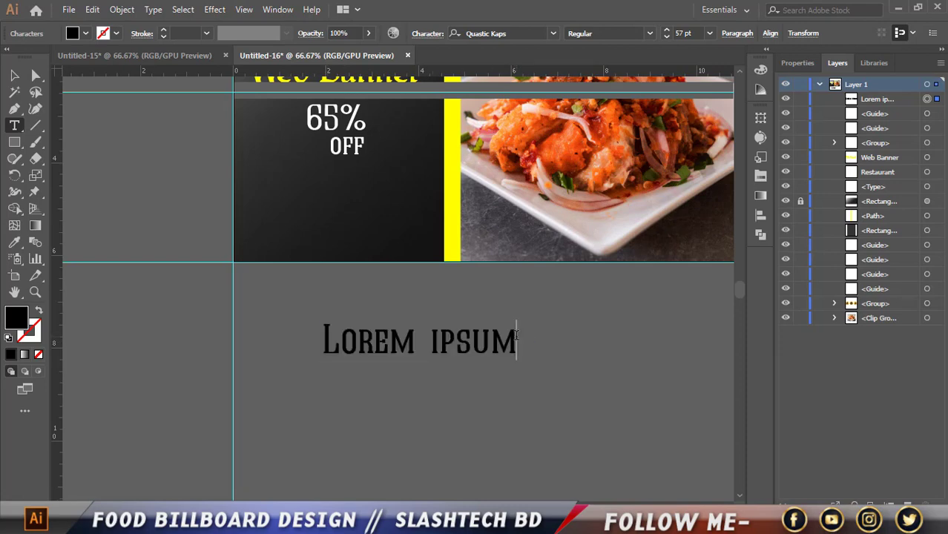
- Type additional 'Lorem ipsum' text so the block forms three lines of 'Lorem ipsum Lorem ipsum'
type(" Lorem ipsum")
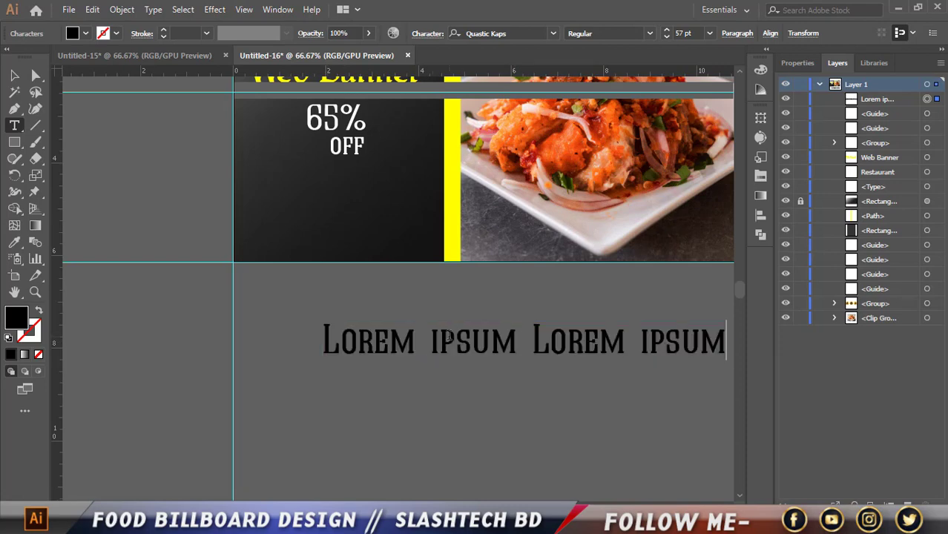
key("Return")
type("Lorem ipsum")
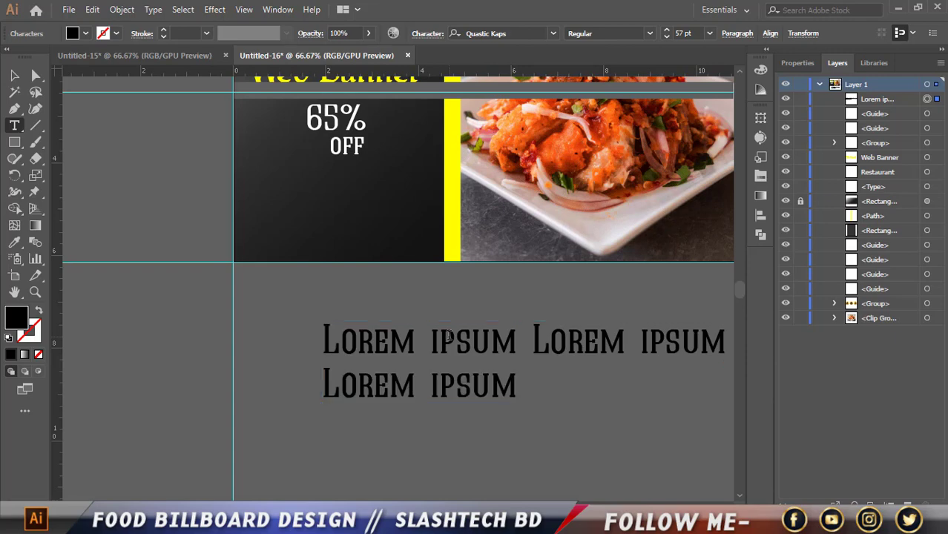
type(" Lorem ipsum ")
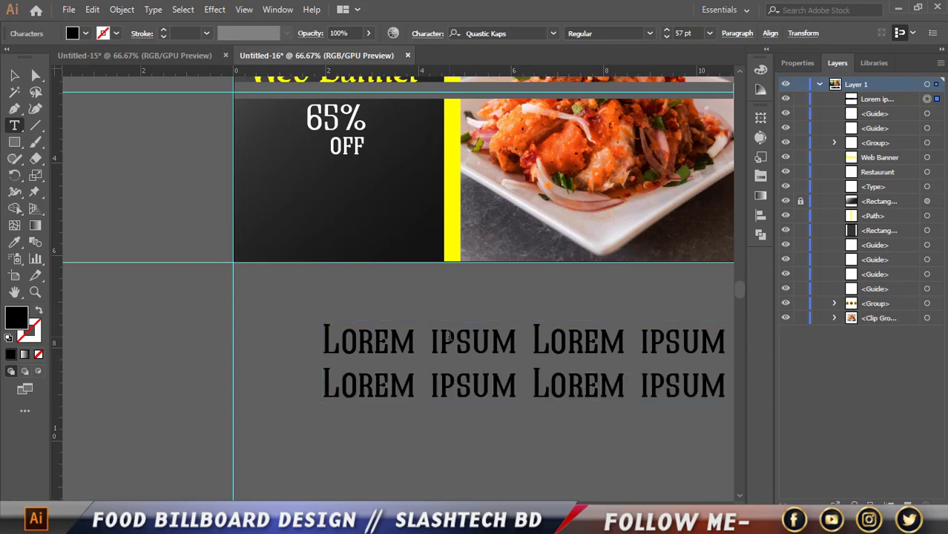
type("Lorem ipsum")
key("Return")
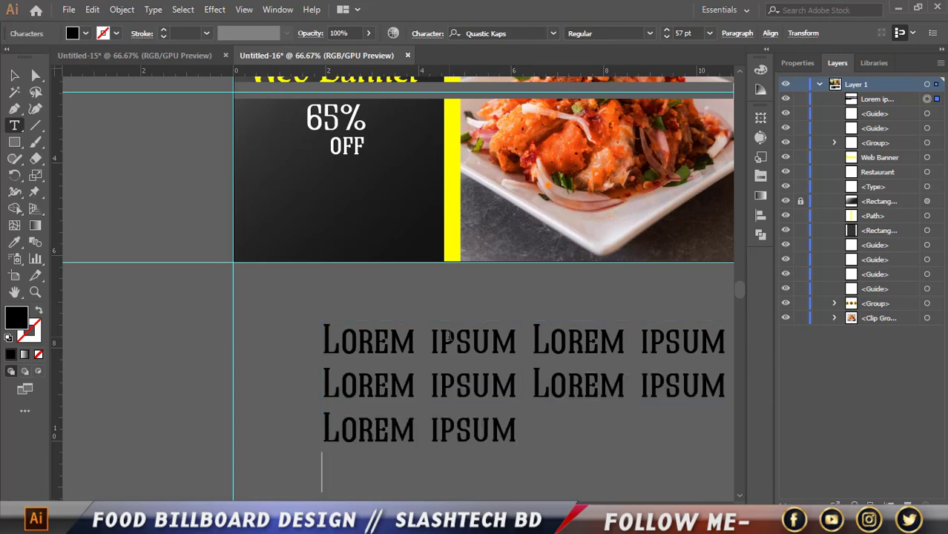
type("Lorem ipsum")
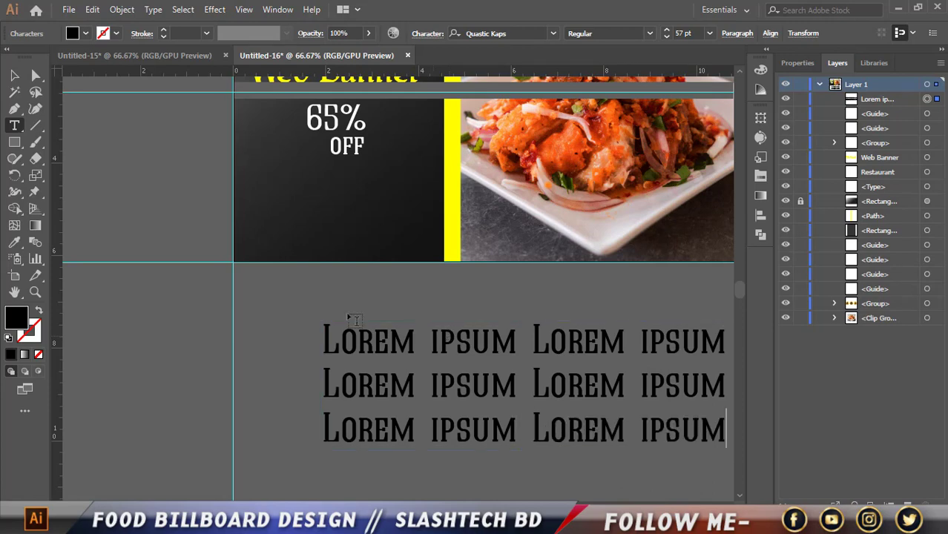
- Switch to the Selection tool to finish editing the text block
left_click(15, 75)
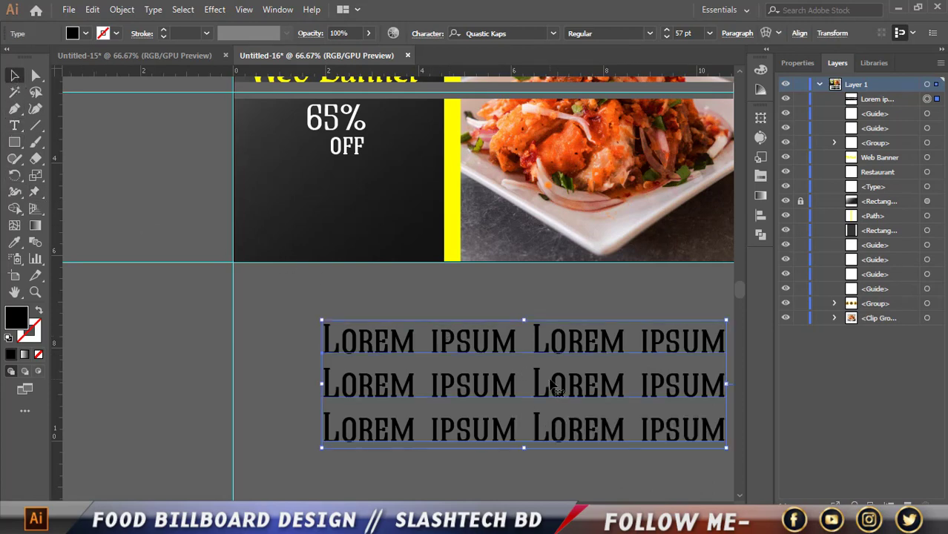
- Move the Lorem ipsum block left and set its font to Adobe Garamond Pro
left_click_drag(553, 385, 499, 385)
key("ctrl+minus")
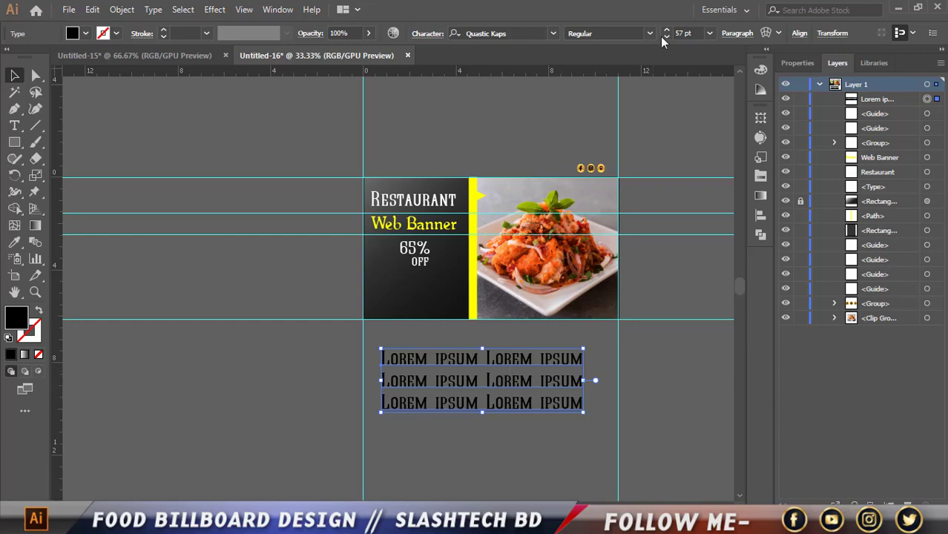
left_click_drag(497, 390, 345, 370)
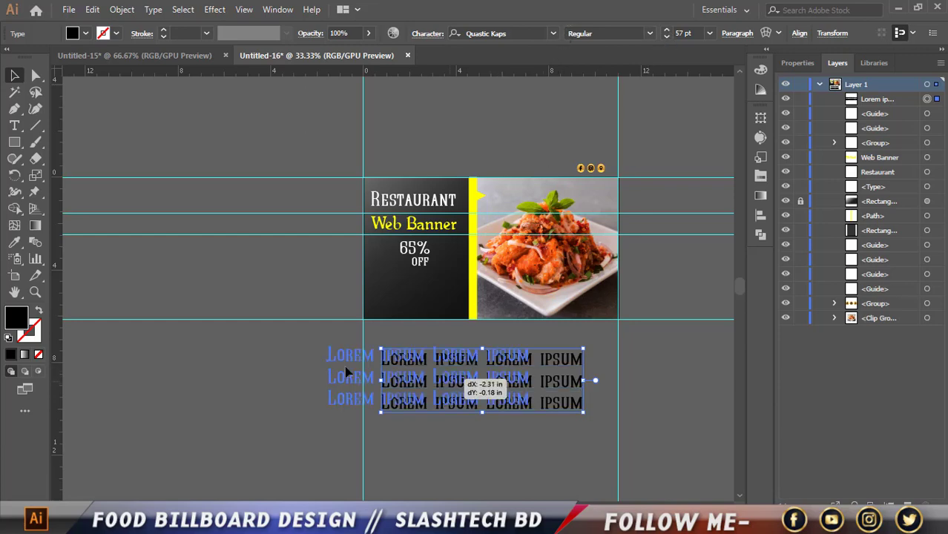
left_click(555, 35)
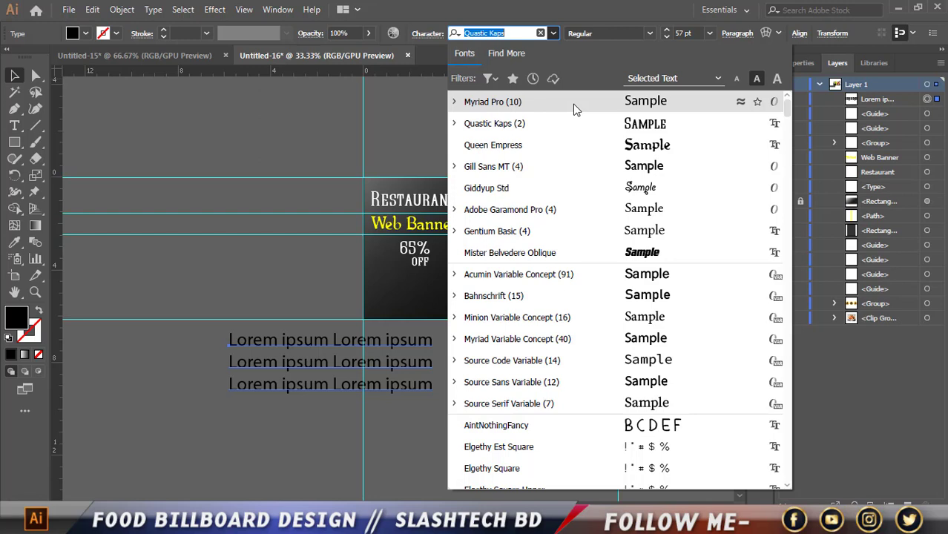
left_click(607, 212)
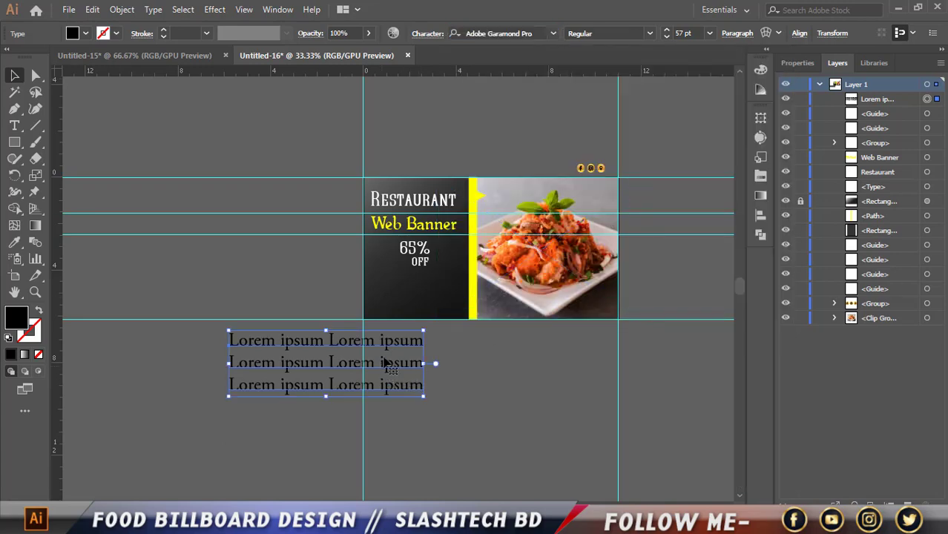
left_click_drag(381, 360, 492, 354)
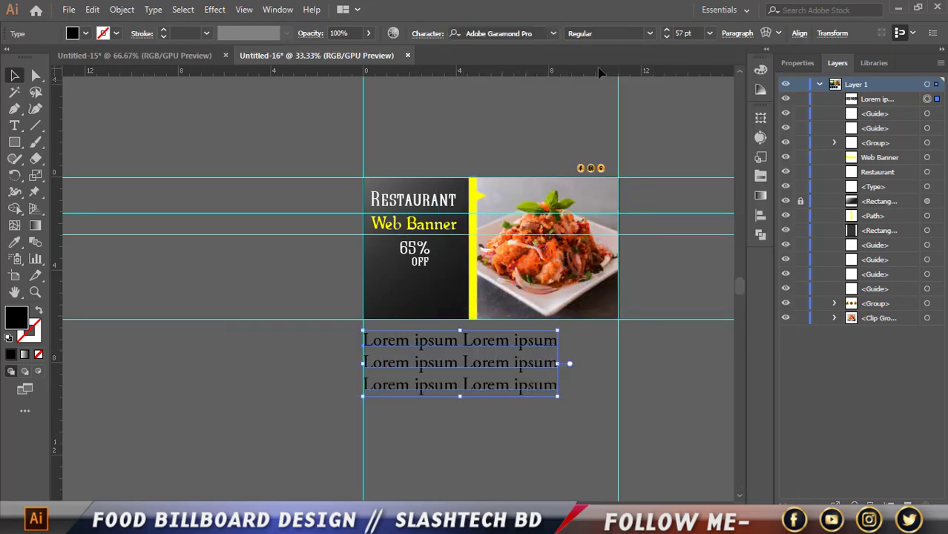
left_click(553, 33)
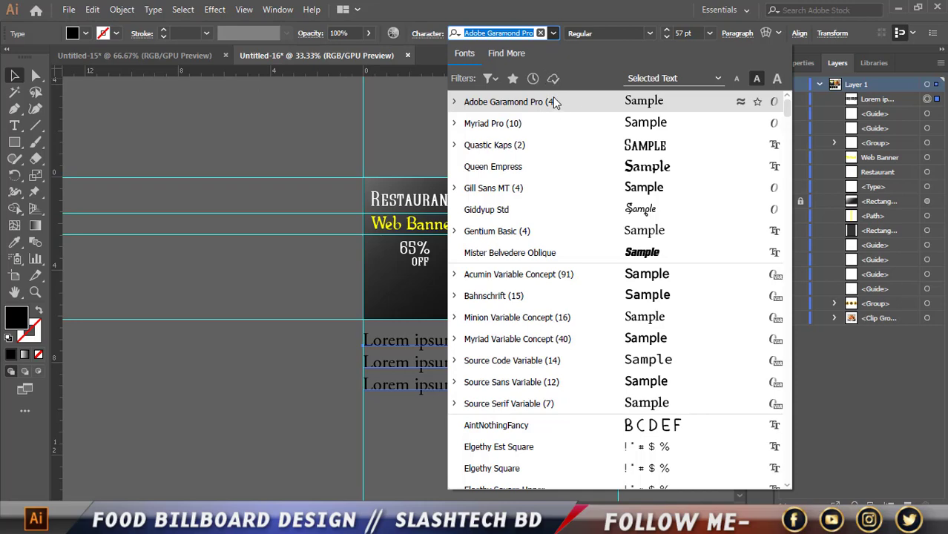
left_click(553, 102)
- Shrink the body text to 22 pt, place it under OFF in the dark panel, and fill it white
left_click(666, 38)
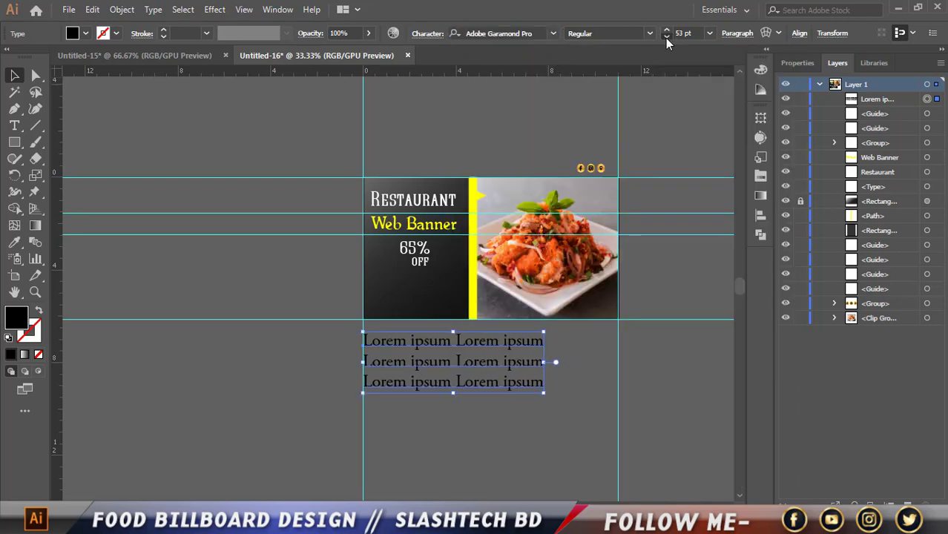
left_click(667, 38)
left_click(666, 38)
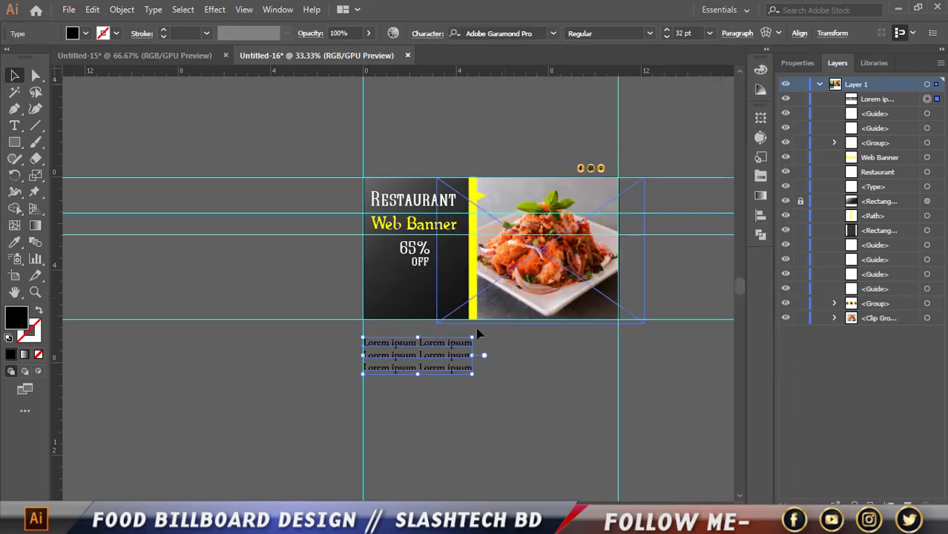
key("ctrl+plus")
key("ctrl+plus")
left_click_drag(389, 379, 397, 238)
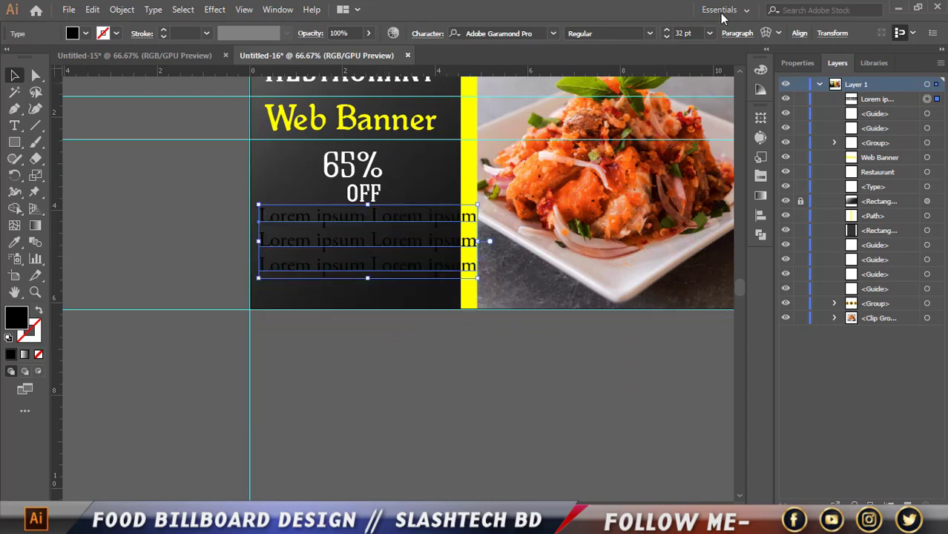
left_click(668, 37)
left_click(668, 37)
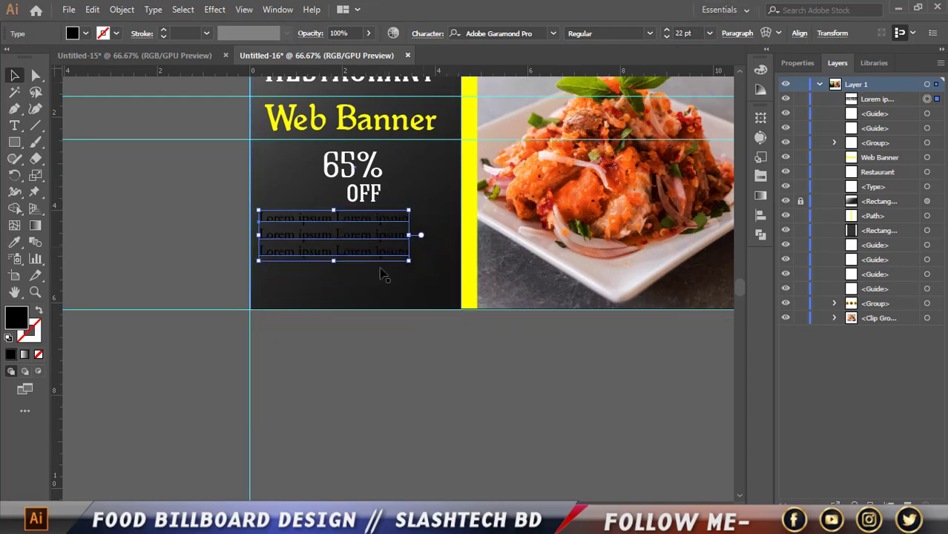
left_click_drag(369, 242, 390, 243)
left_click(86, 34)
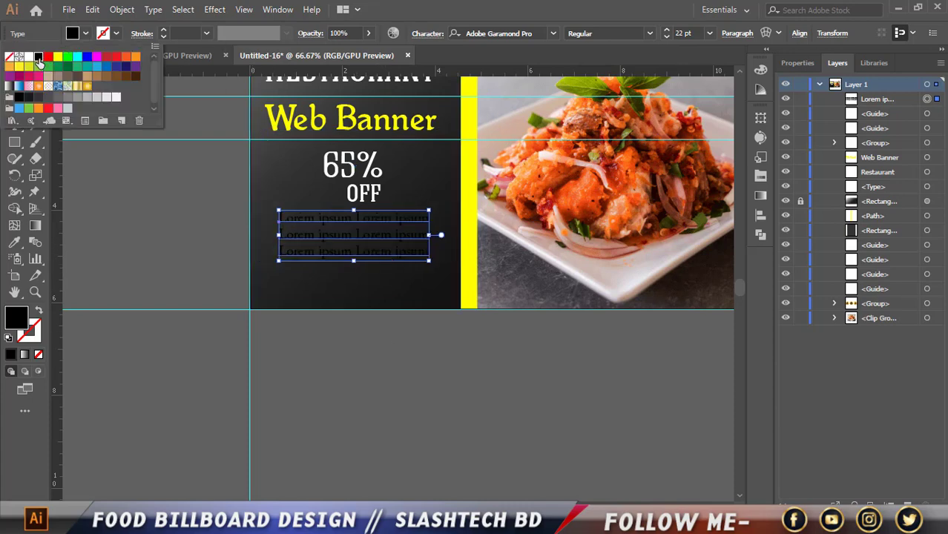
left_click(31, 58)
left_click(359, 397)
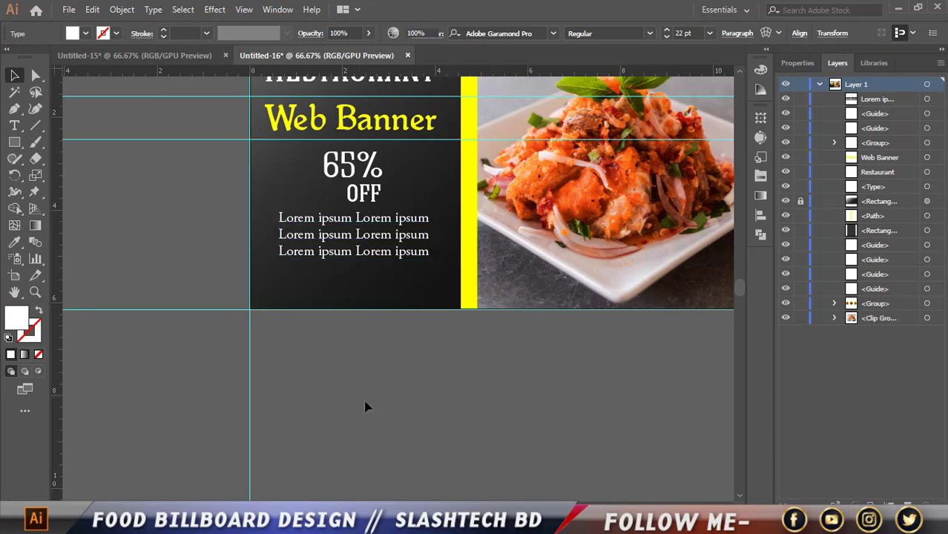
- Nudge the 65% OFF group up two steps
scroll(373, 406, "up", 3)
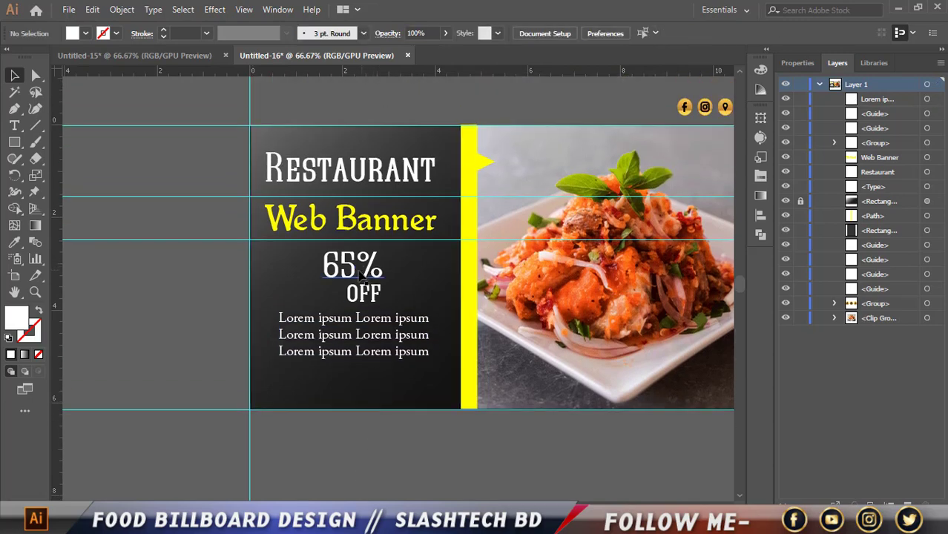
left_click(339, 274)
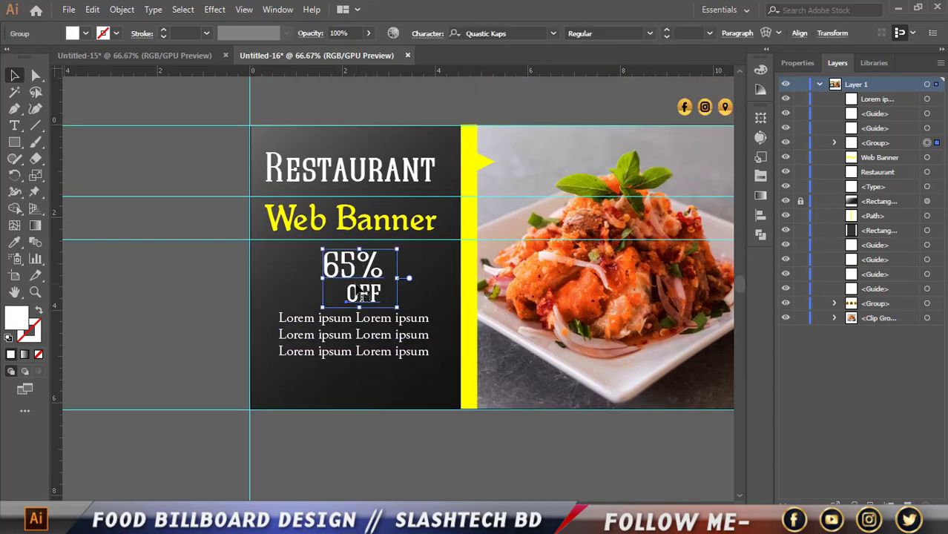
key("Up")
key("Up")
key("Up")
key("Up")
key("Up")
key("Up")
key("Up")
key("Up")
key("Up")
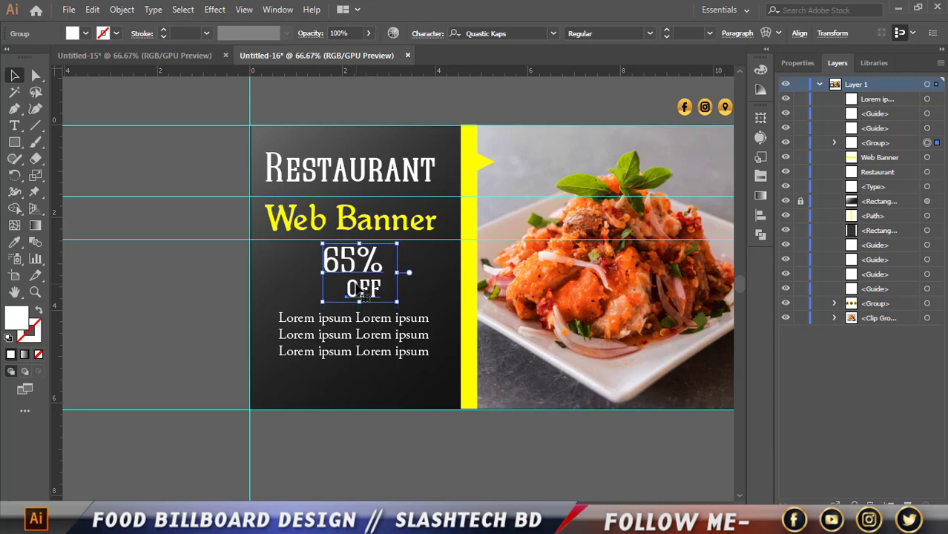
key("Up")
key("Up")
key("Up")
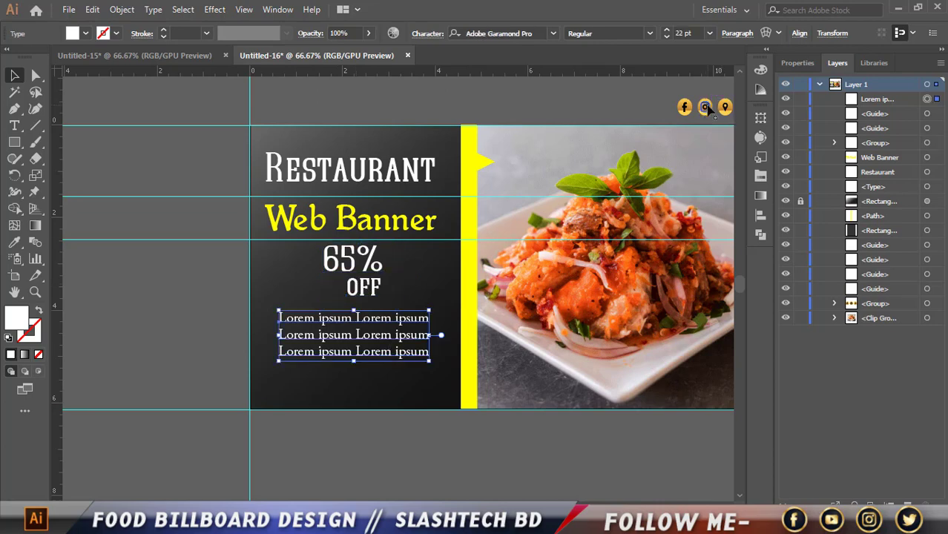
- Place the three social icons beneath the body text, bring them to front, and enlarge them
left_click_drag(710, 111, 358, 389)
right_click(379, 392)
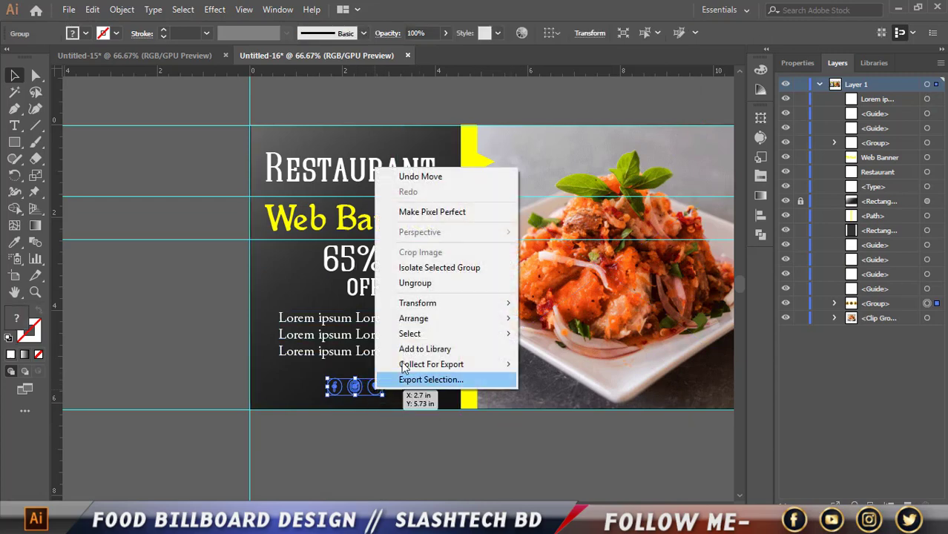
left_click(554, 321)
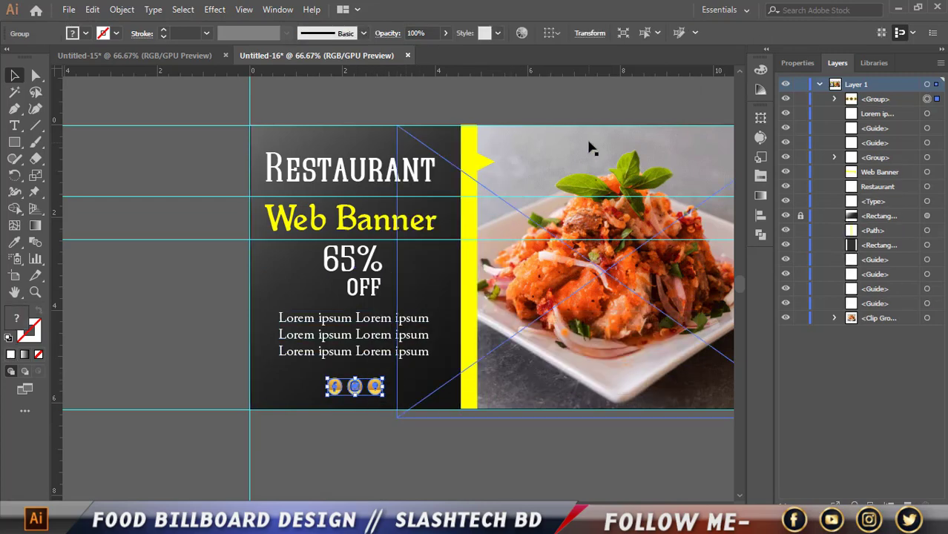
scroll(374, 419, "up", 2, "alt")
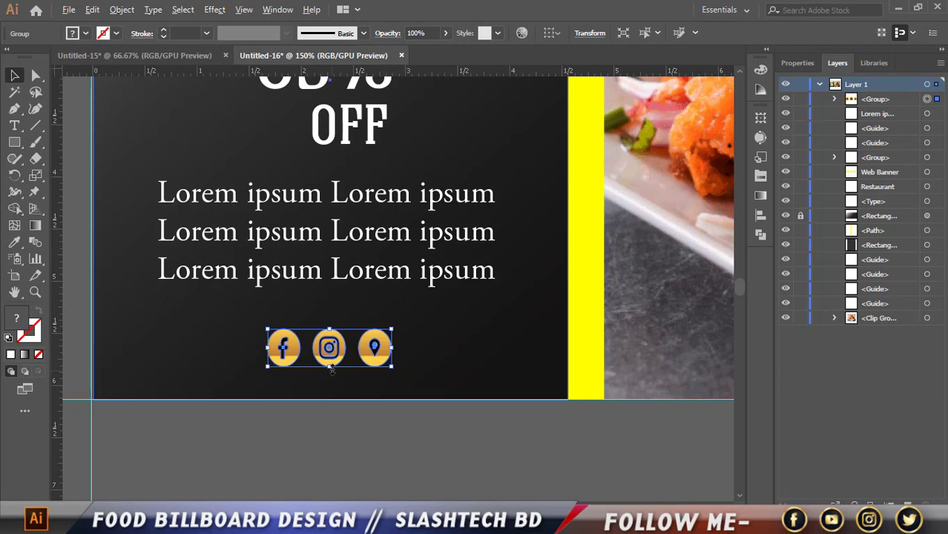
left_click_drag(330, 368, 332, 377)
left_click(355, 443)
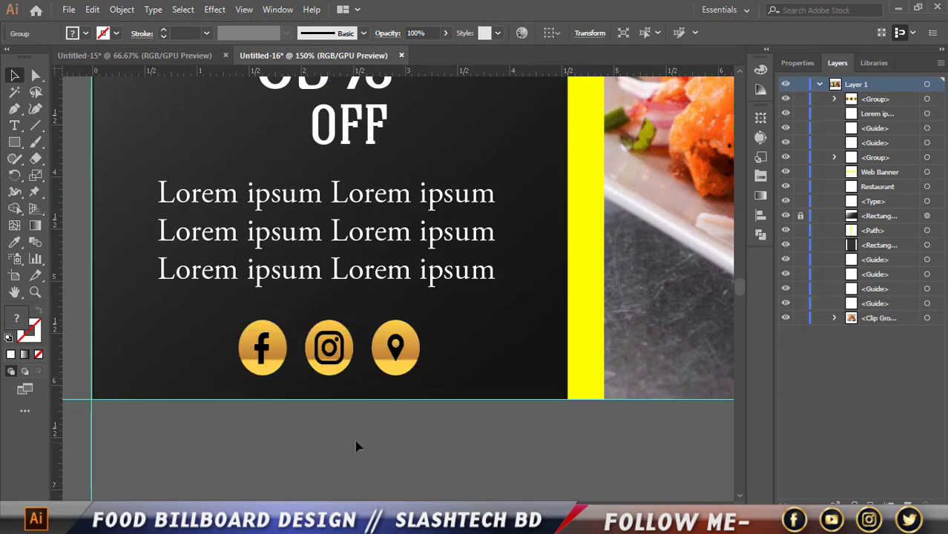
scroll(357, 442, "up", 3)
left_click_drag(367, 321, 369, 314)
- Delete the two horizontal guides across the headline area
key("ctrl+minus")
key("ctrl+minus")
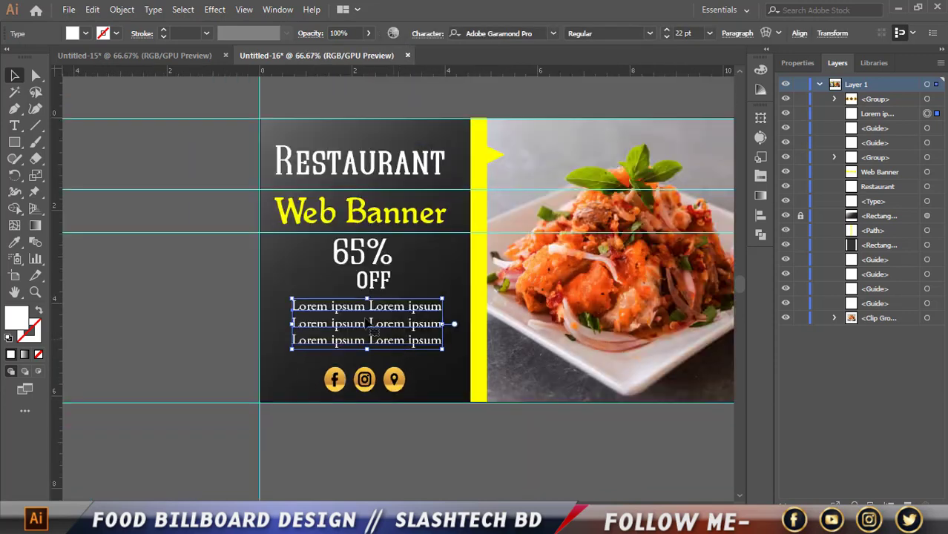
left_click(210, 285)
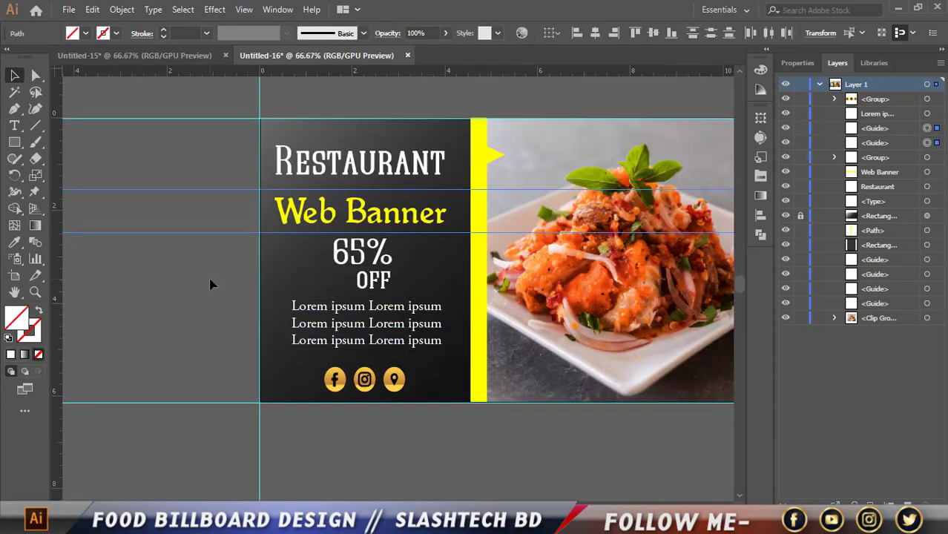
key("Delete")
- Shift the Web Banner heading slightly up and right beneath Restaurant
left_click(389, 227)
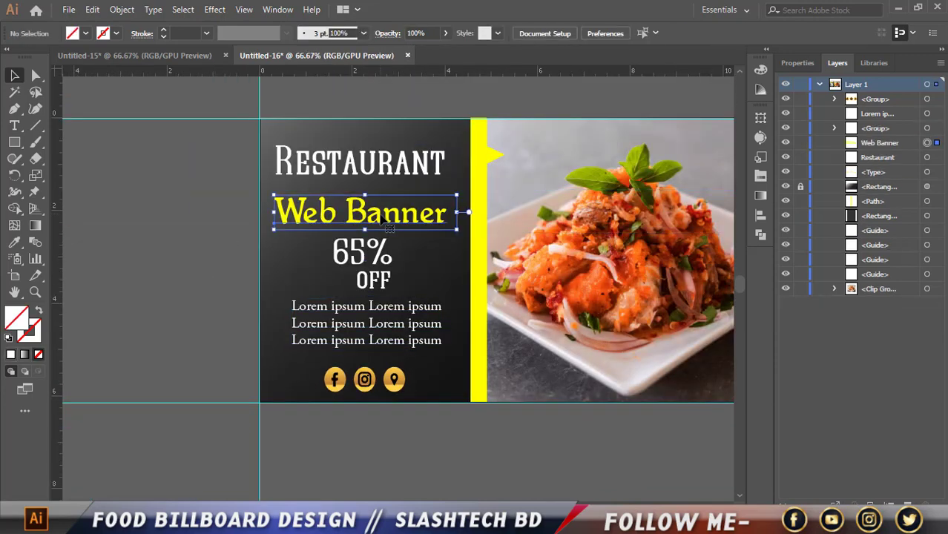
left_click_drag(382, 220, 388, 216)
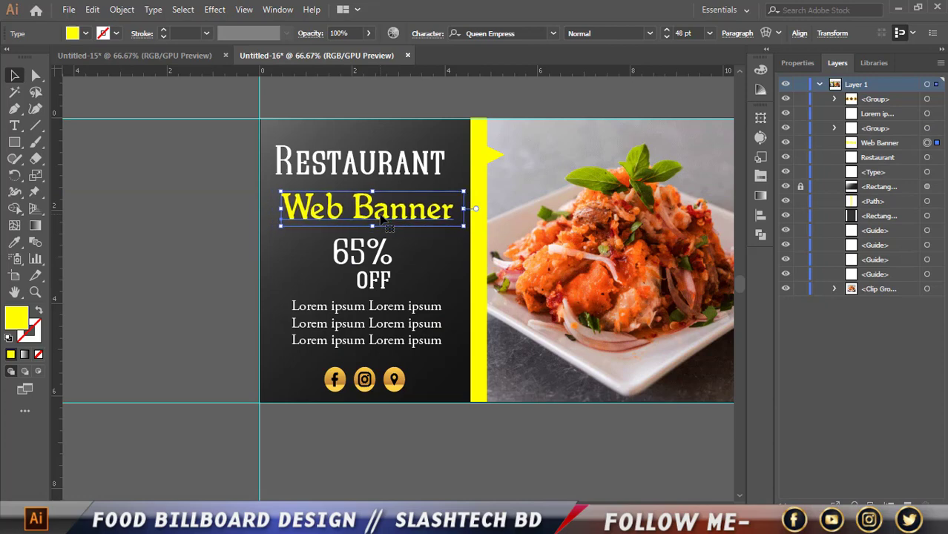
key("Left")
key("Left")
key("Left")
key("Left")
key("Left")
key("Left")
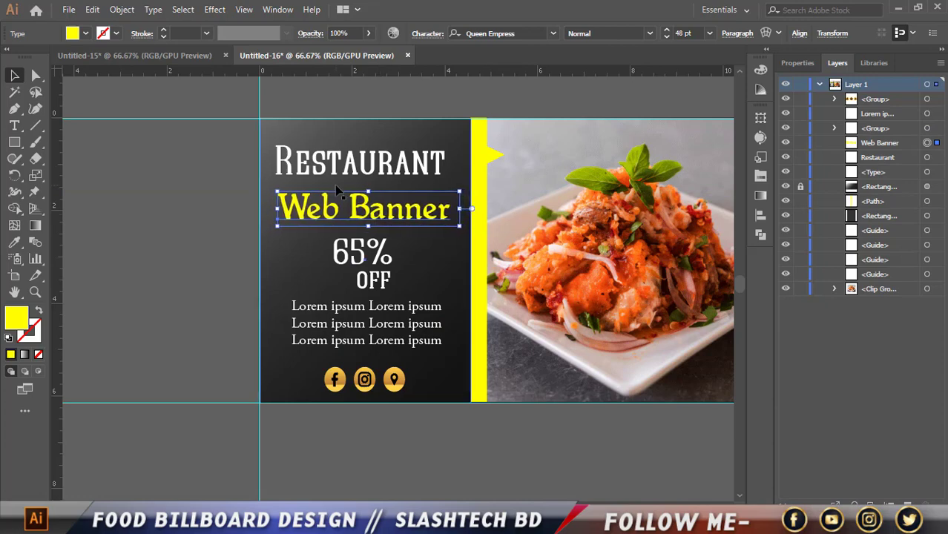
key("Left")
key("Left")
key("Left")
key("Left")
key("Left")
key("Left")
key("Right")
key("Right")
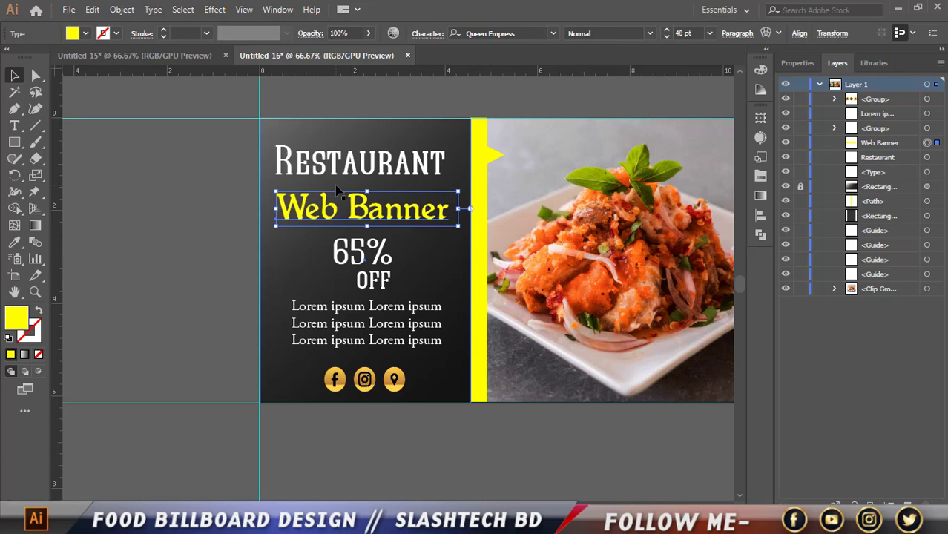
left_click(75, 165)
left_click(20, 114)
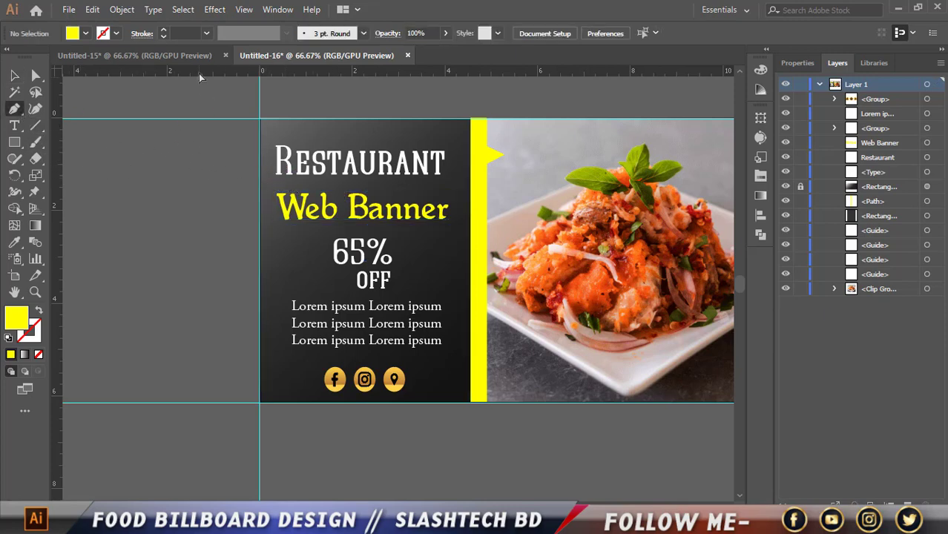
- Draw a divider line along a new guide under Restaurant with a white 2 pt stroke
left_click_drag(198, 187, 199, 185)
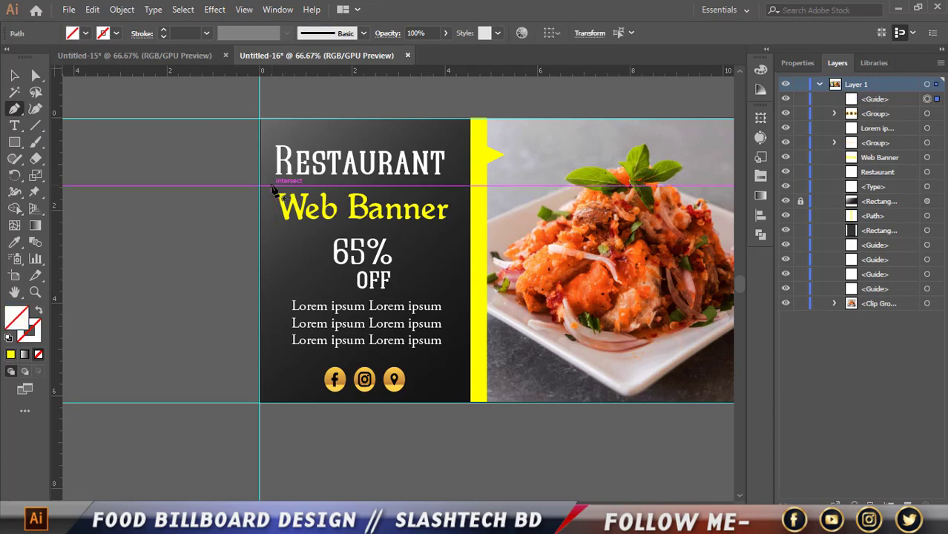
left_click(272, 184)
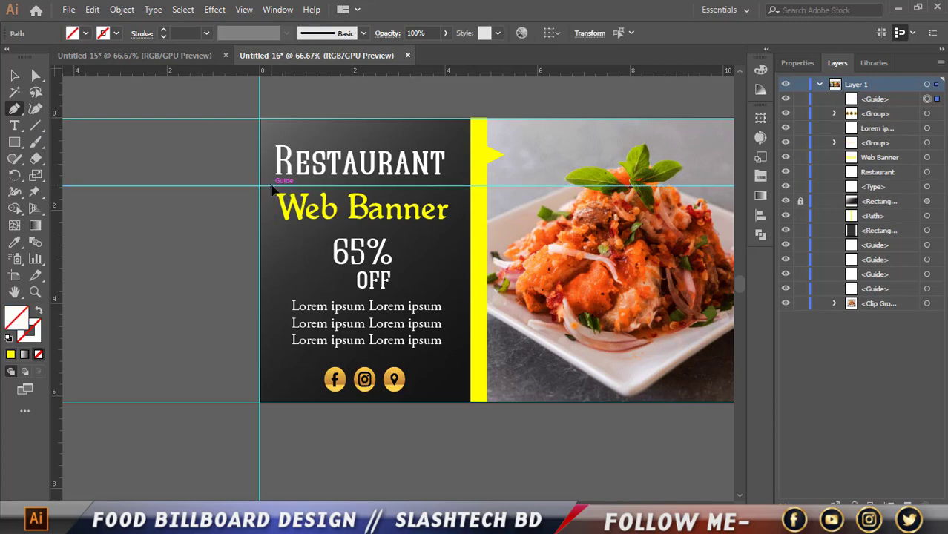
left_click(339, 184)
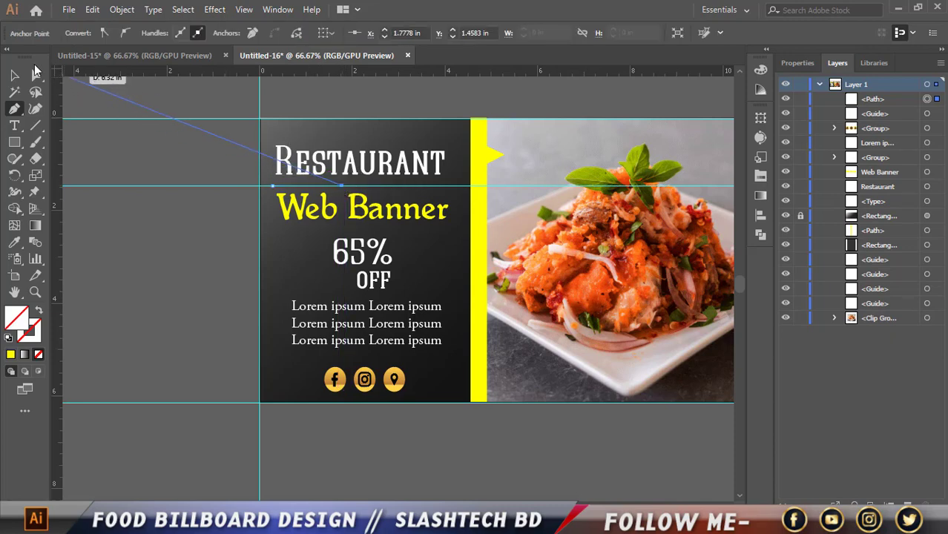
left_click(14, 75)
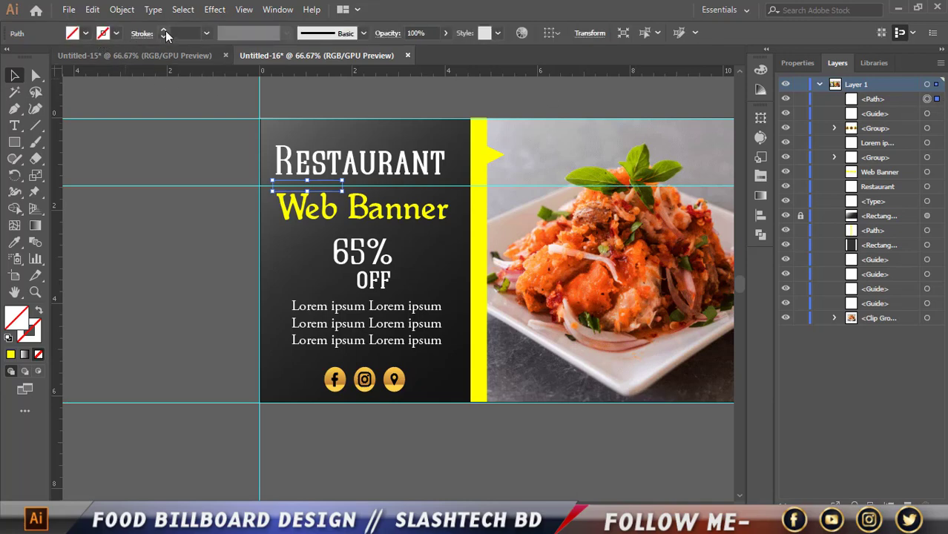
left_click(164, 31)
left_click(108, 33)
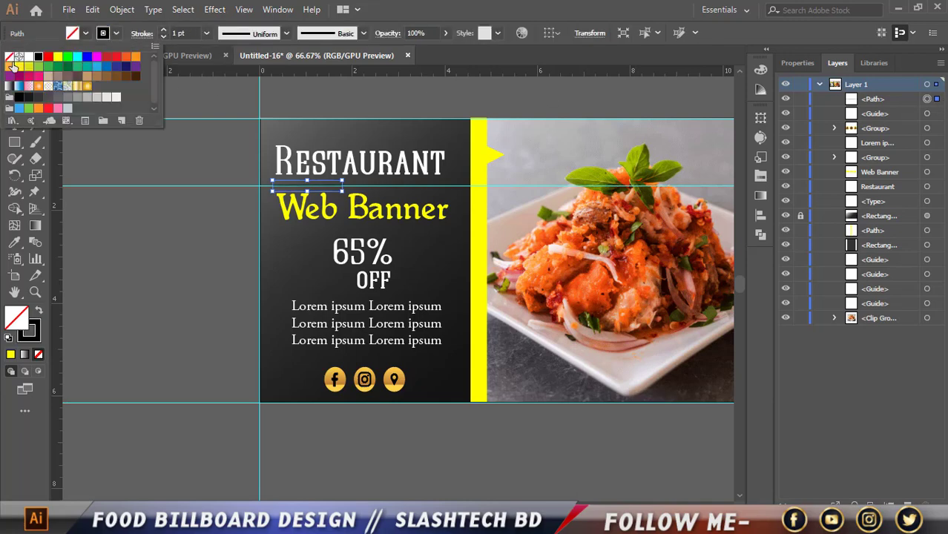
left_click(28, 57)
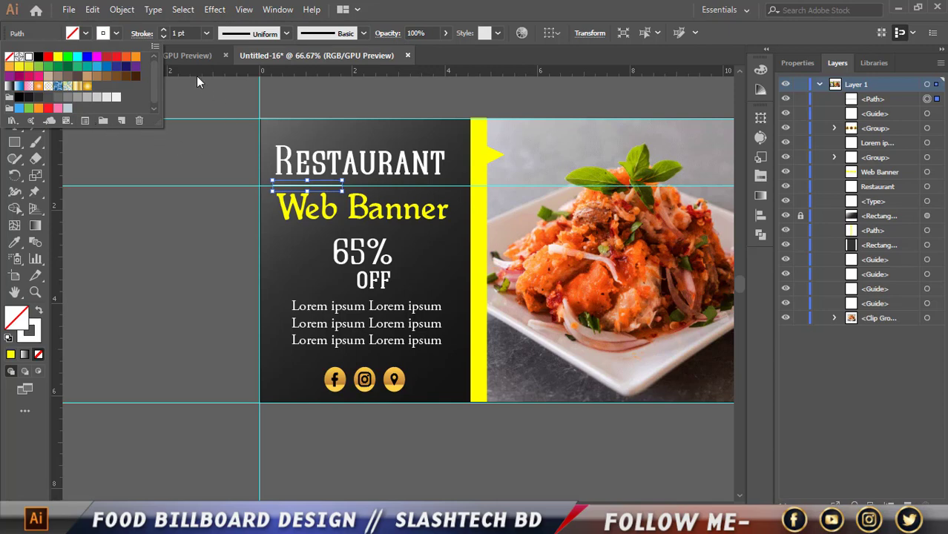
left_click(164, 30)
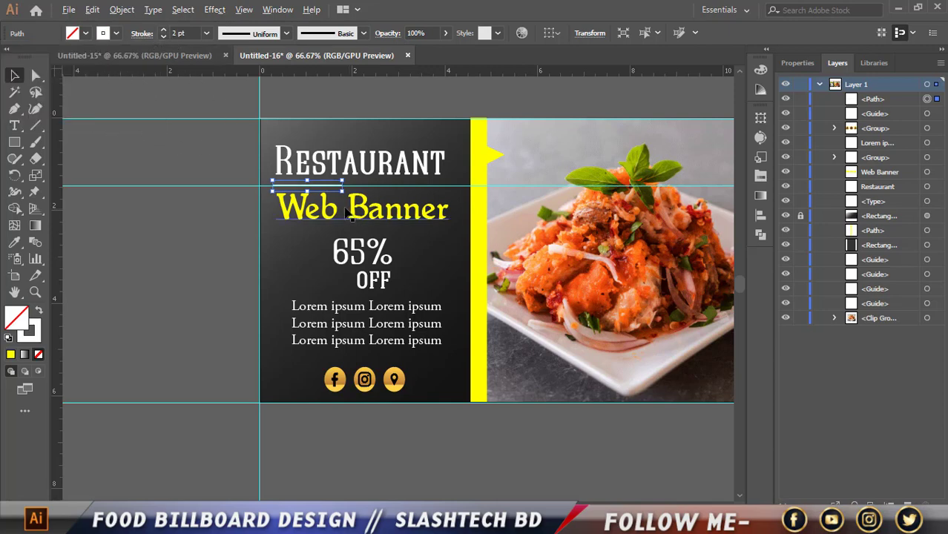
- Duplicate the line to the right, delete the guide, and space the right-hand line further out
scroll(347, 215, "up", 2)
left_click_drag(347, 214, 503, 213)
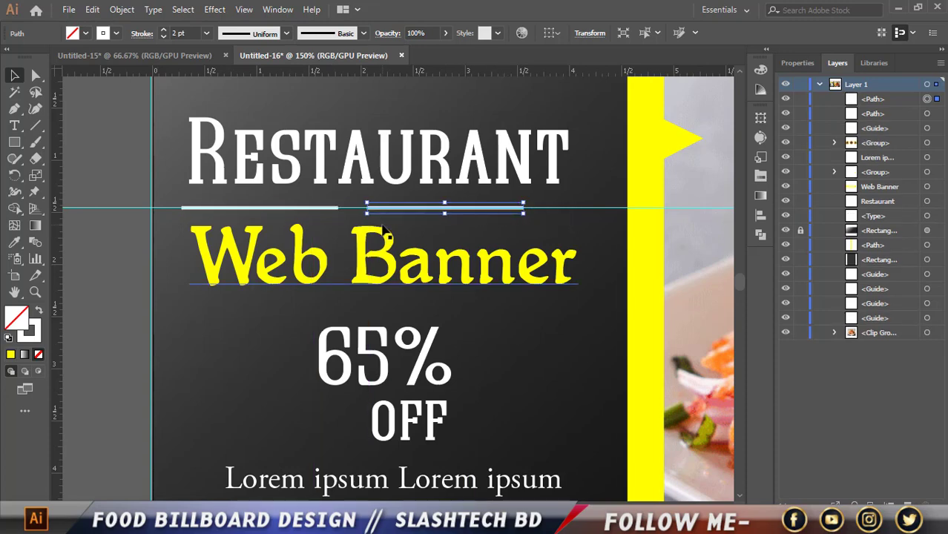
key("Right")
key("Right")
key("Right")
key("Right")
key("Right")
key("Right")
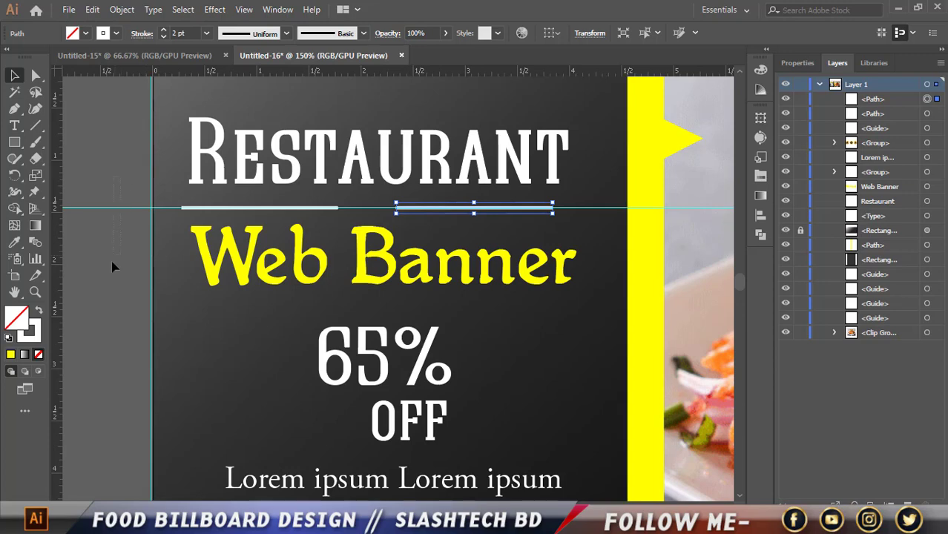
left_click(112, 267)
key("Delete")
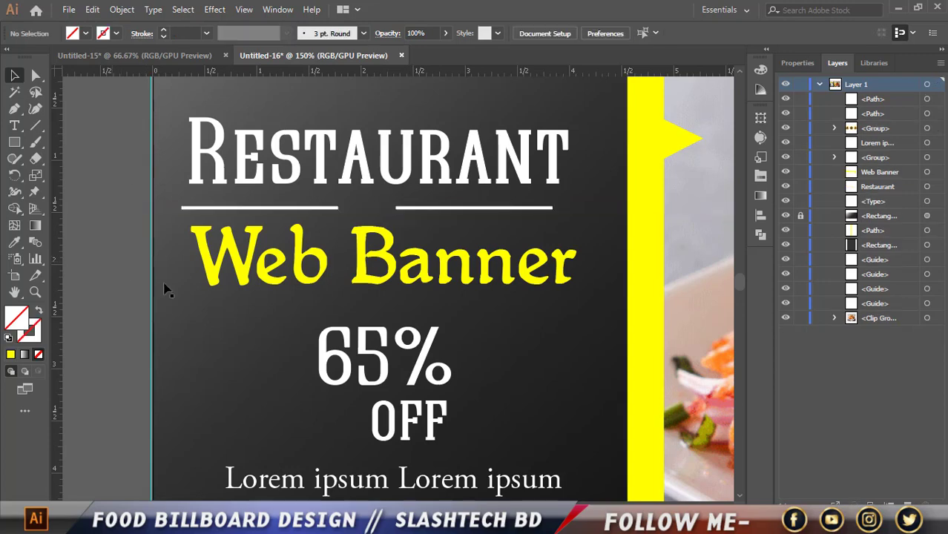
left_click(494, 209)
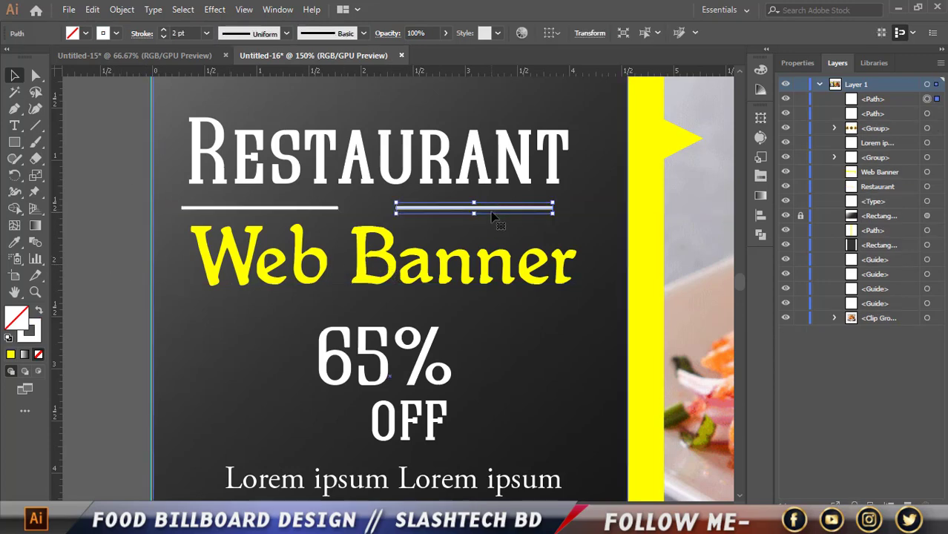
key("Right")
key("Right")
key("Right")
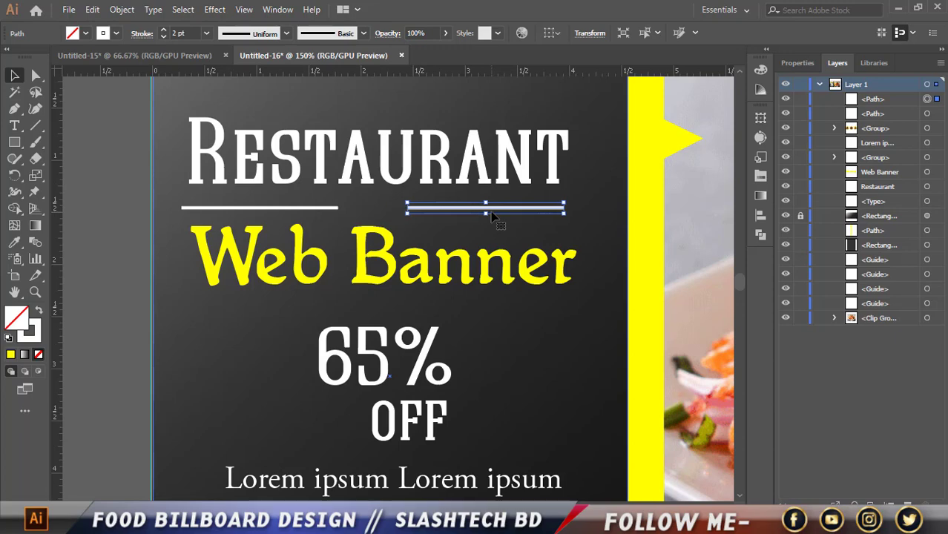
key("Right")
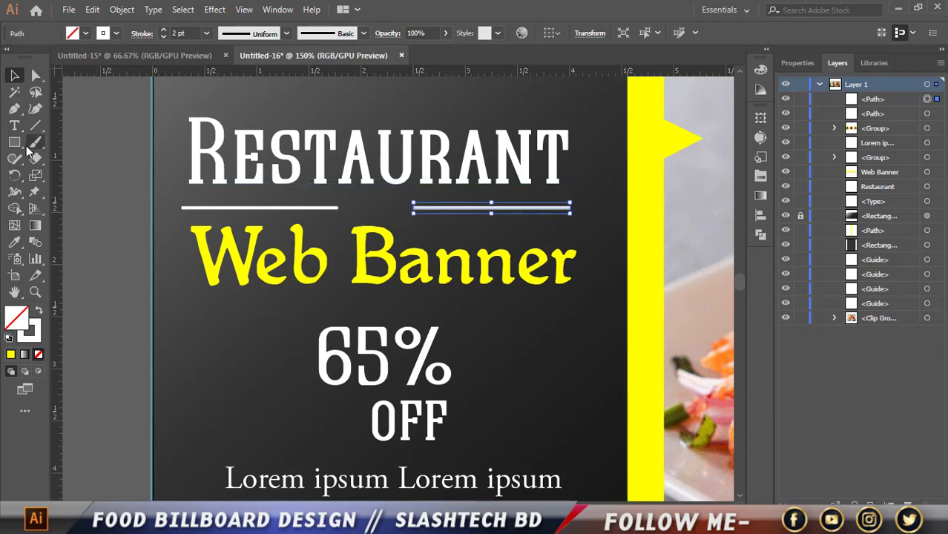
- Draw a small circle with the Ellipse tool between the two divider lines
left_click(15, 143)
left_click_drag(22, 149, 59, 171)
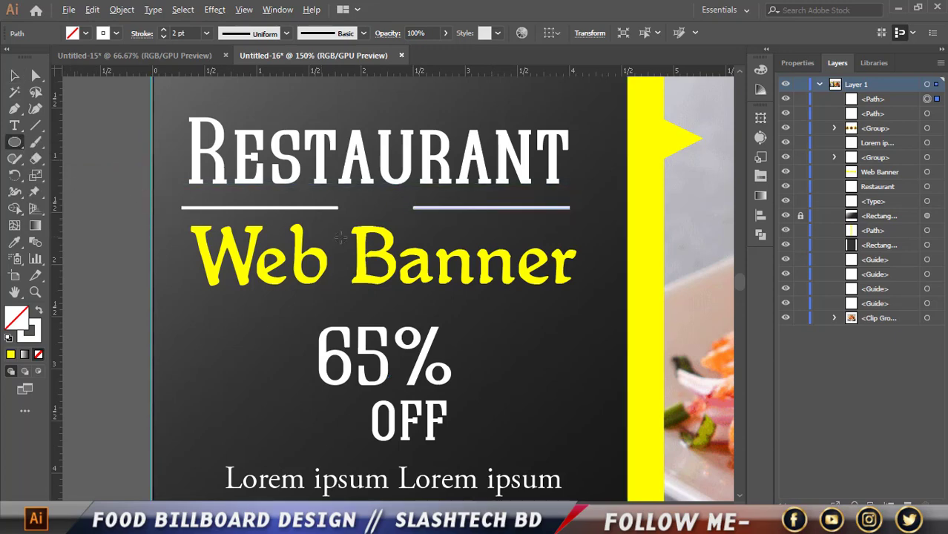
scroll(395, 214, "up", 1)
left_click_drag(367, 200, 366, 210)
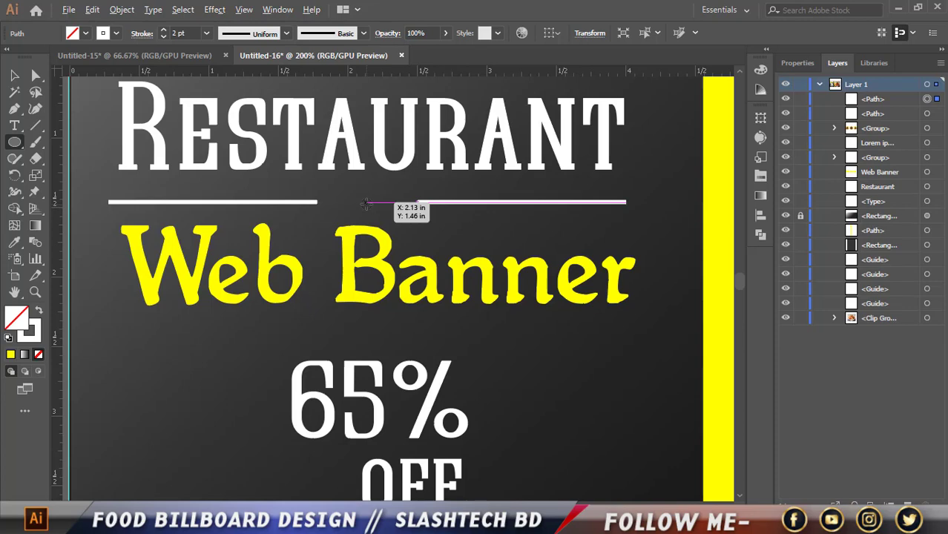
left_click_drag(366, 200, 375, 211)
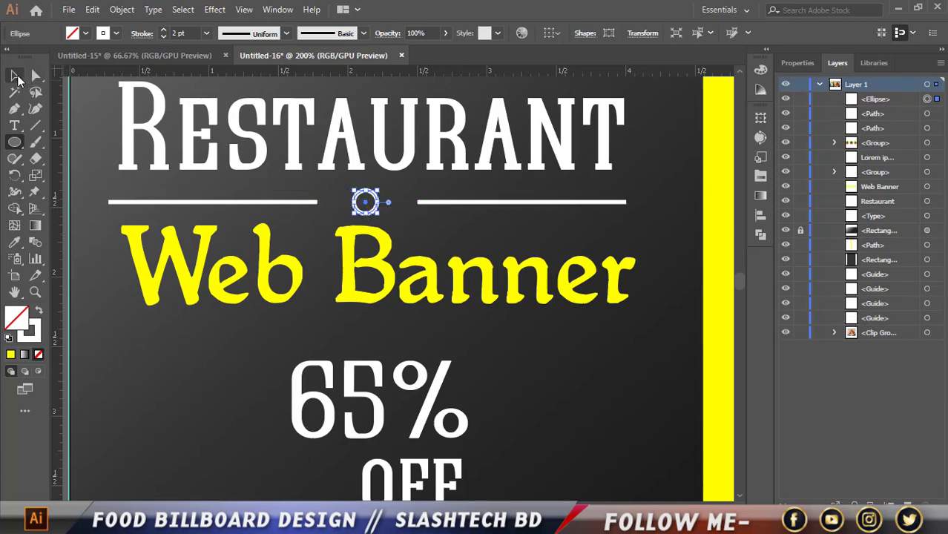
left_click(14, 75)
key("ctrl+1")
left_click(166, 235)
- Reduce Web Banner from 45 to 41 pt and nudge it right until centred under the divider
key("ctrl+0")
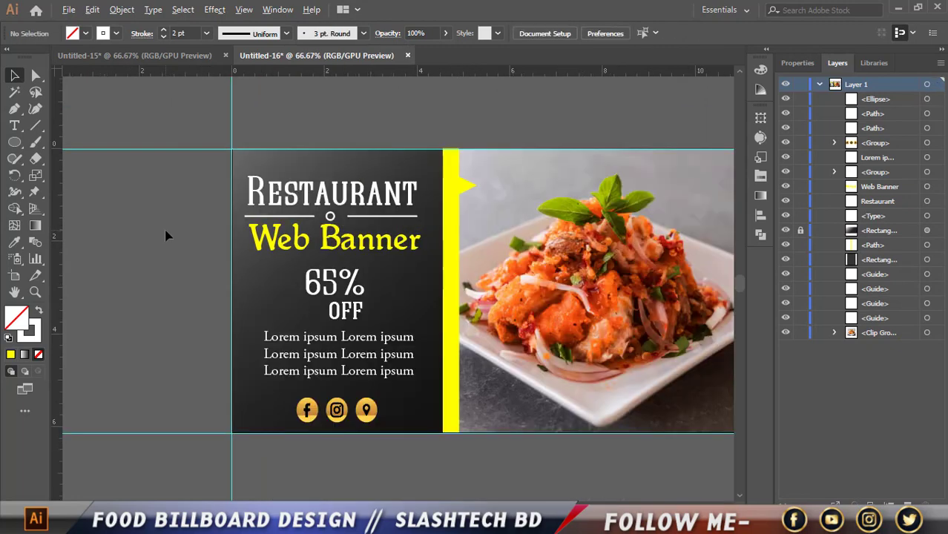
left_click(357, 253)
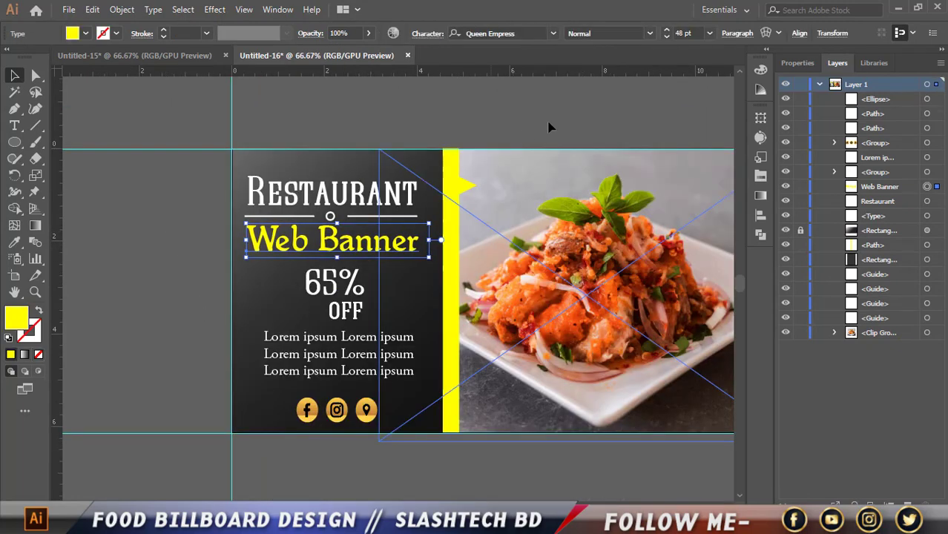
left_click(668, 39)
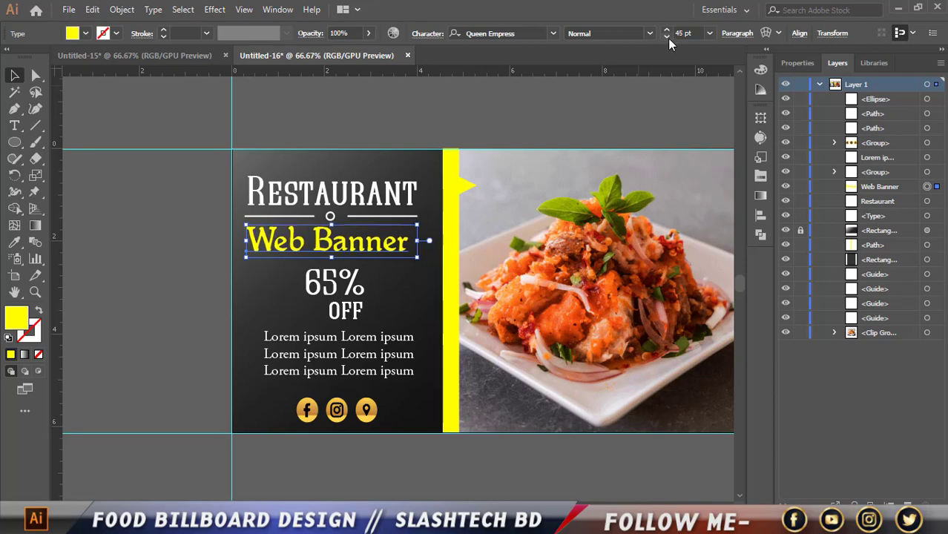
key("Right")
key("Right")
key("Right")
key("Right")
key("Right")
key("Right")
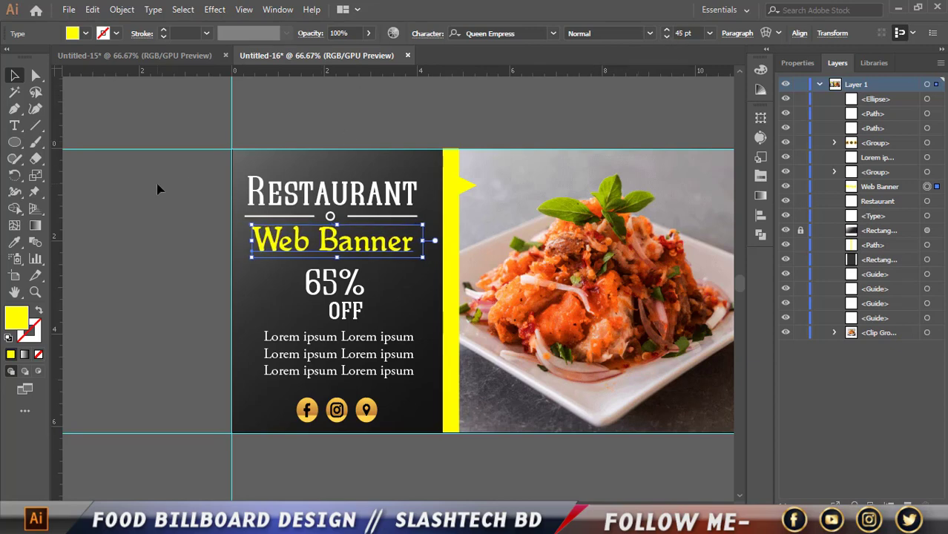
key("Right")
key("Right")
key("Right")
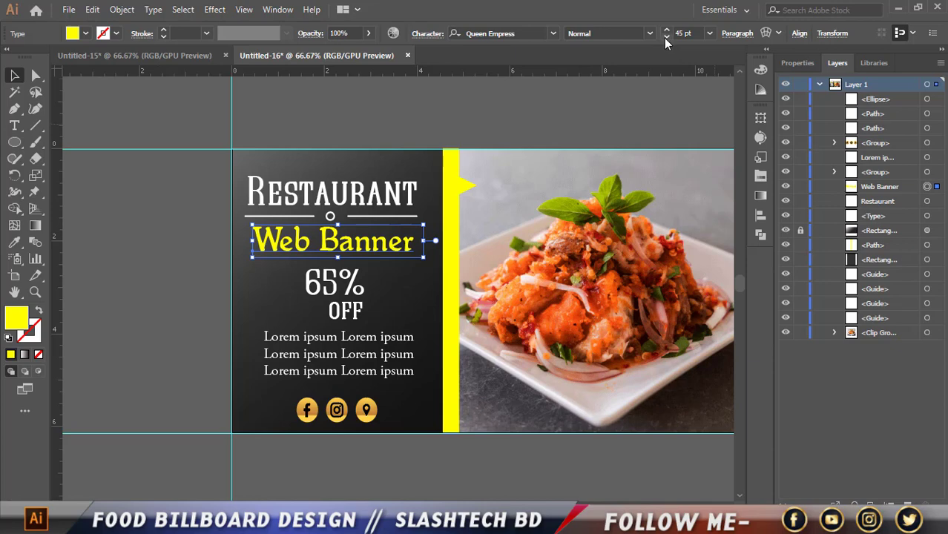
left_click(665, 37)
left_click(665, 37)
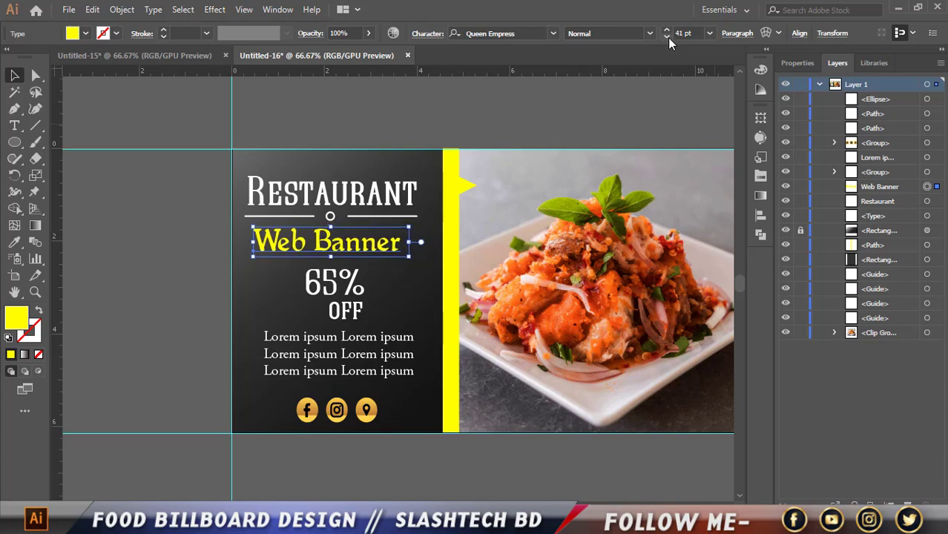
key("Right")
key("Right")
key("Right")
key("Right")
key("Right")
key("Right")
key("Right")
key("Right")
key("Right")
key("Right")
key("Right")
key("Right")
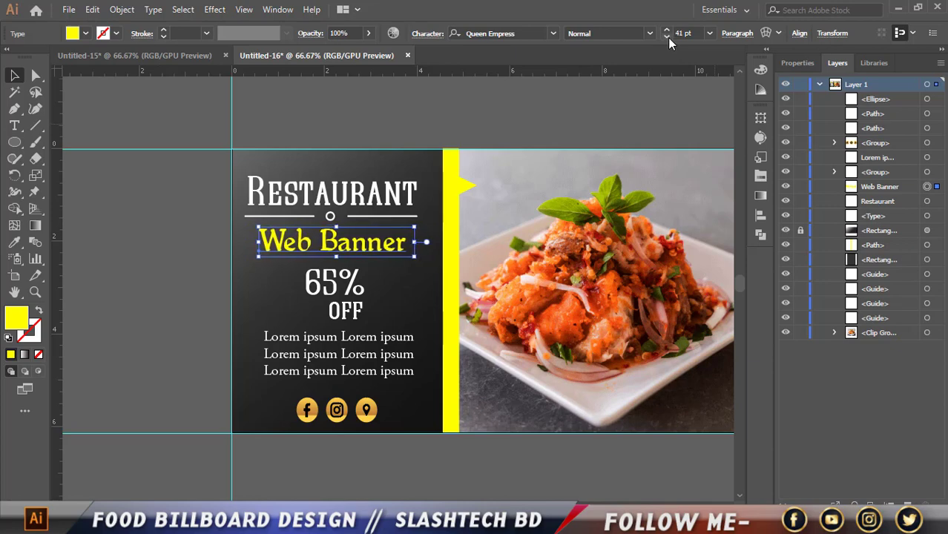
left_click(148, 202)
left_click(452, 311)
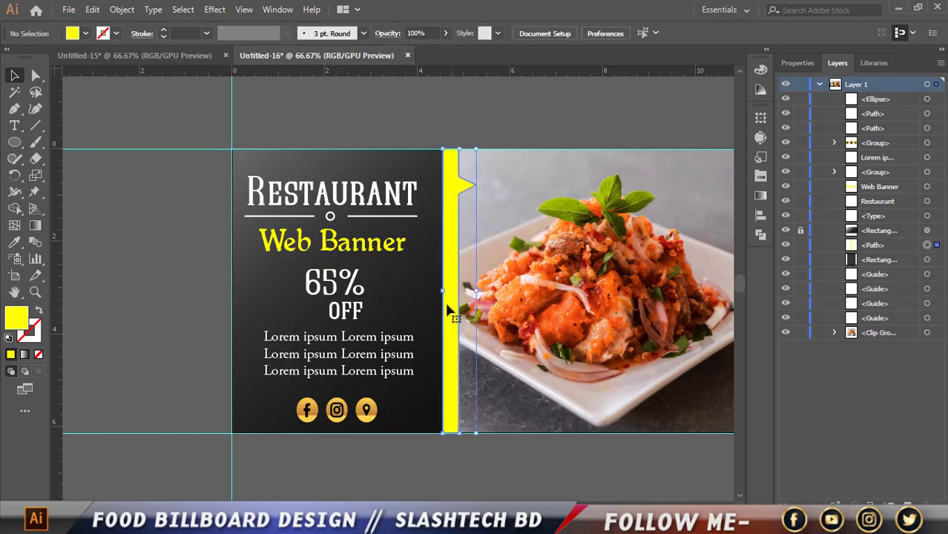
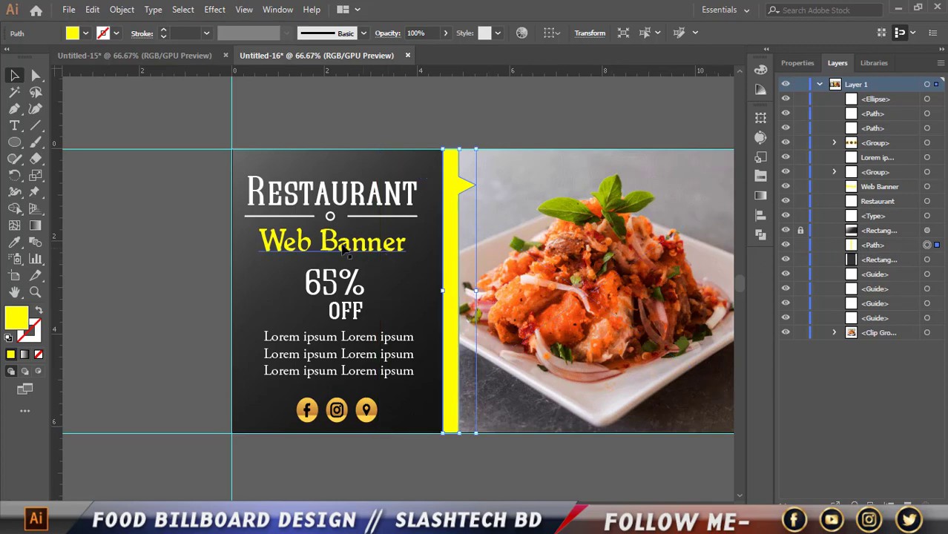
- Copy the social icons' gold gradient onto the ribbon bar with the Eyedropper
left_click(15, 242)
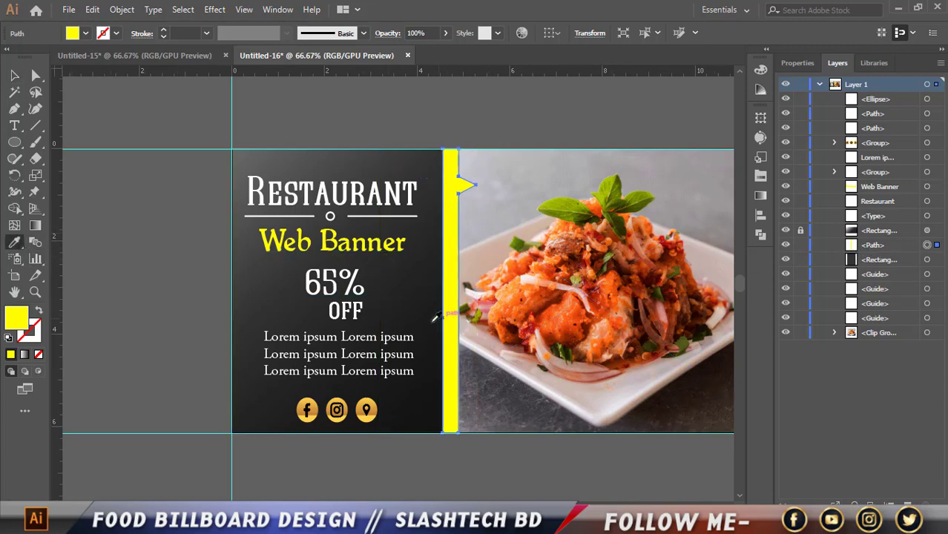
left_click(371, 410)
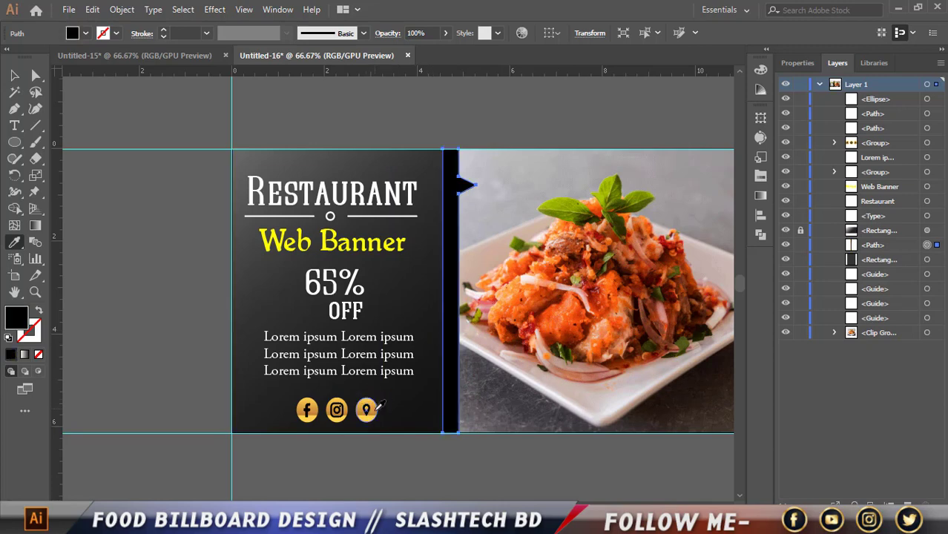
left_click(373, 413)
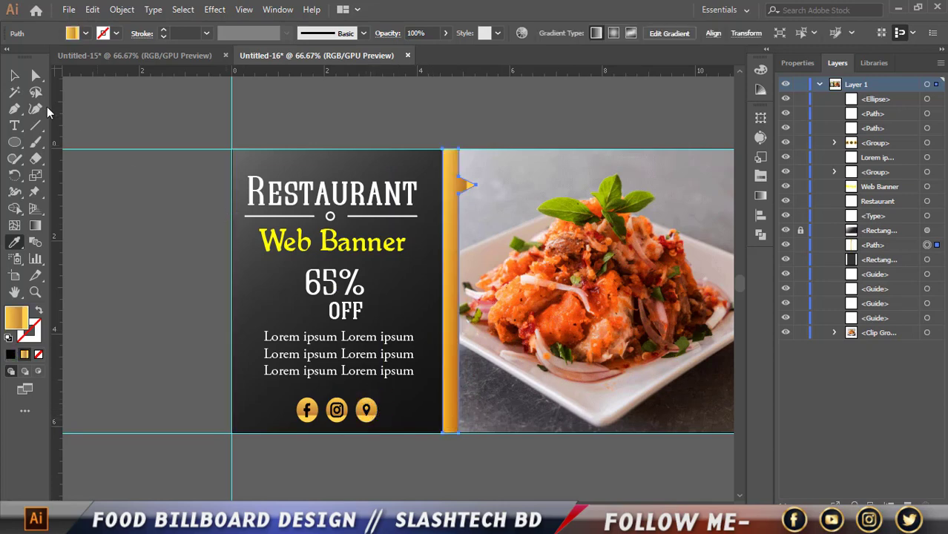
left_click(18, 77)
left_click(137, 133)
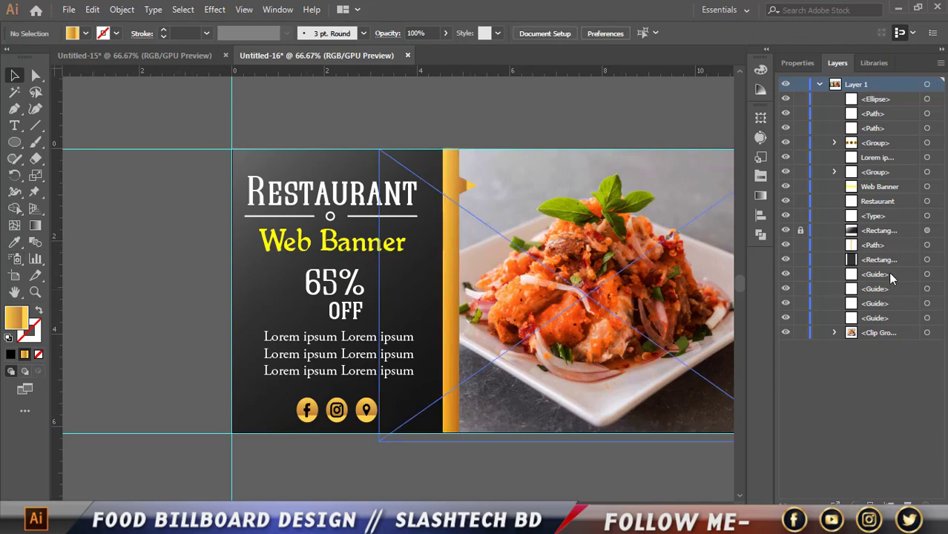
- Re-drag the gold gradient along the vertical ribbon bar beside the food photo
left_click(937, 245)
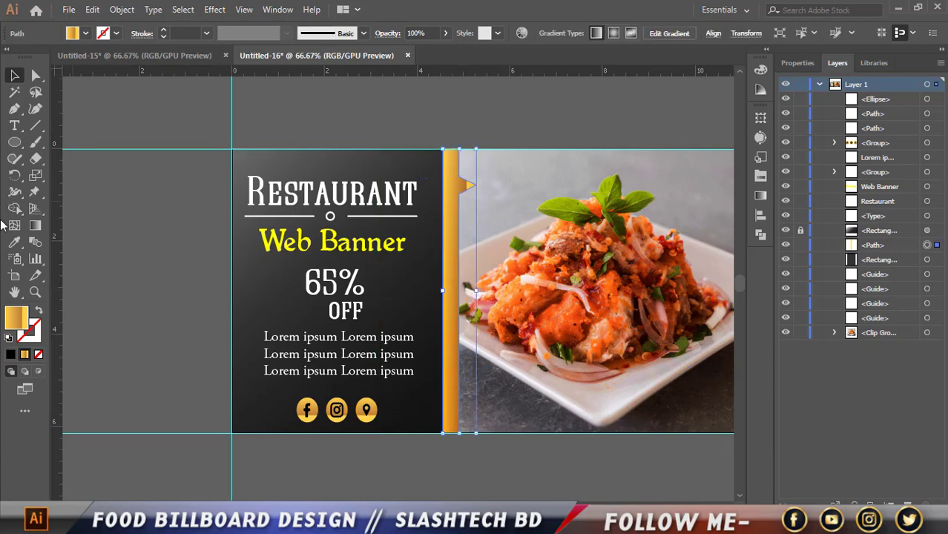
left_click(35, 225)
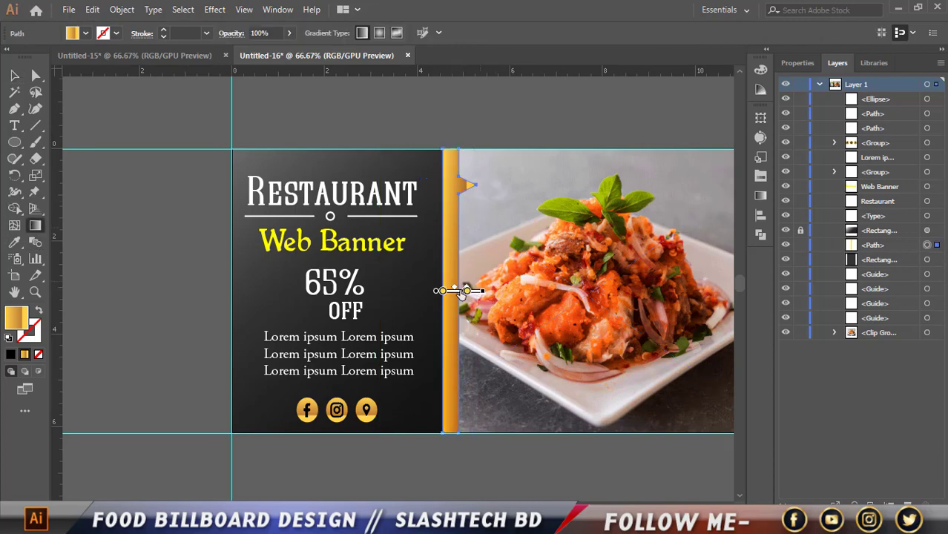
mouse_move(458, 291)
left_mouse_down()
mouse_move(472, 291)
mouse_move(448, 293)
left_mouse_up()
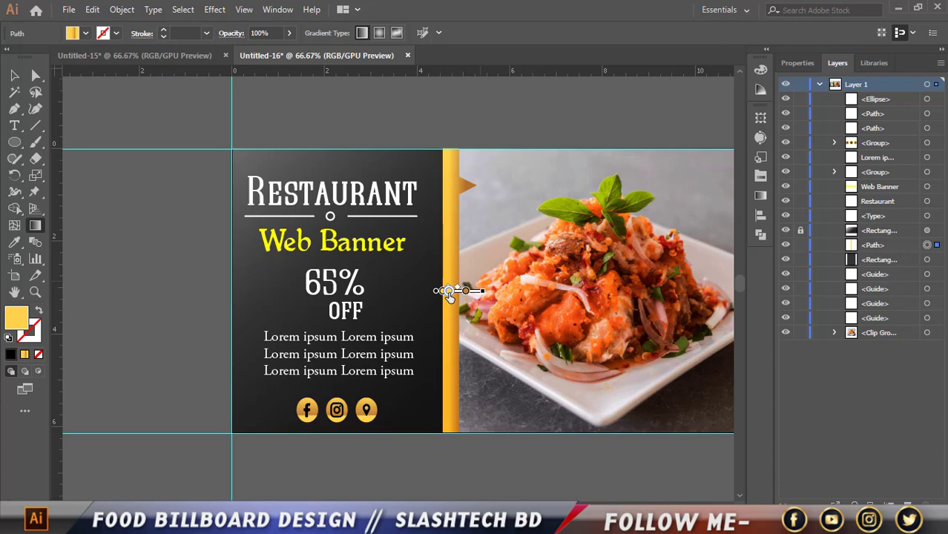
left_click(15, 75)
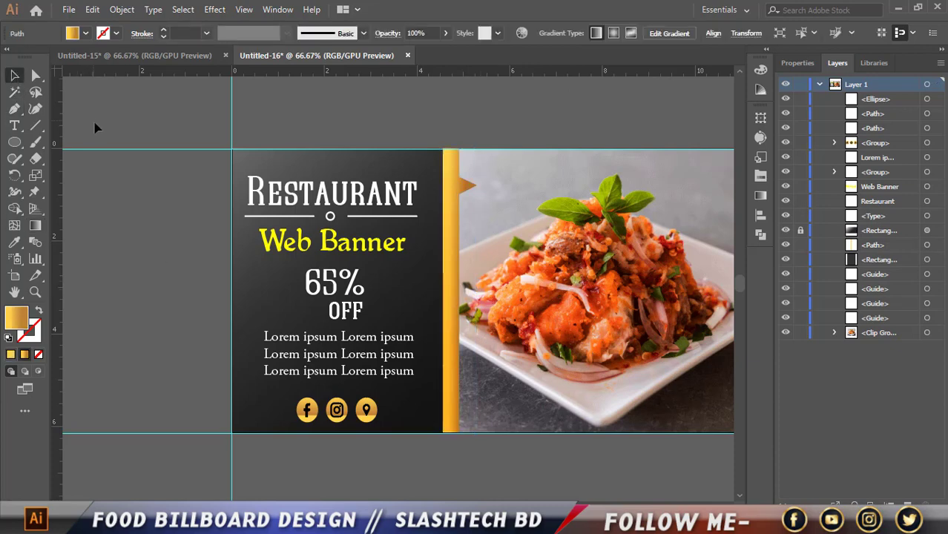
left_click(95, 128)
- Convert the Web Banner heading to outlines and fill it with the ribbon's gold gradient
left_click(362, 248)
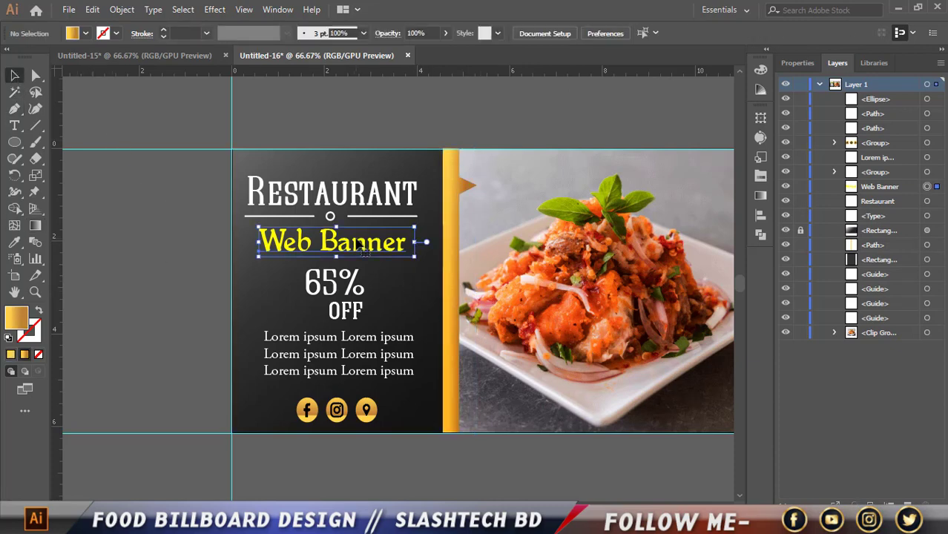
right_click(356, 239)
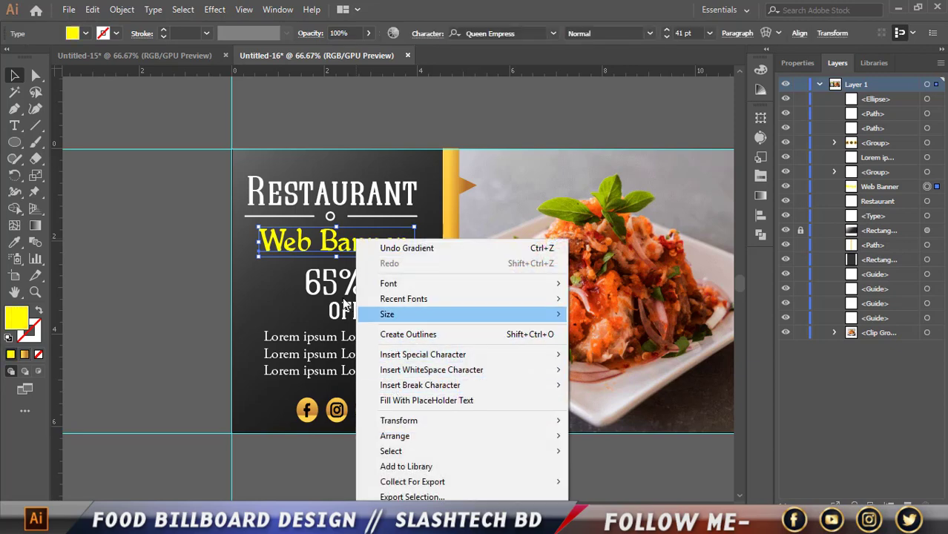
left_click(405, 334)
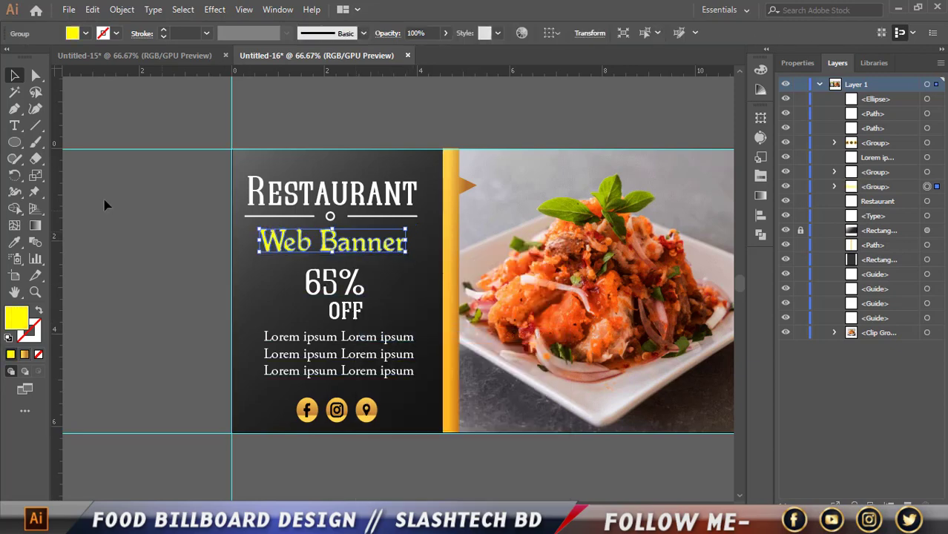
left_click(14, 242)
left_click(449, 254)
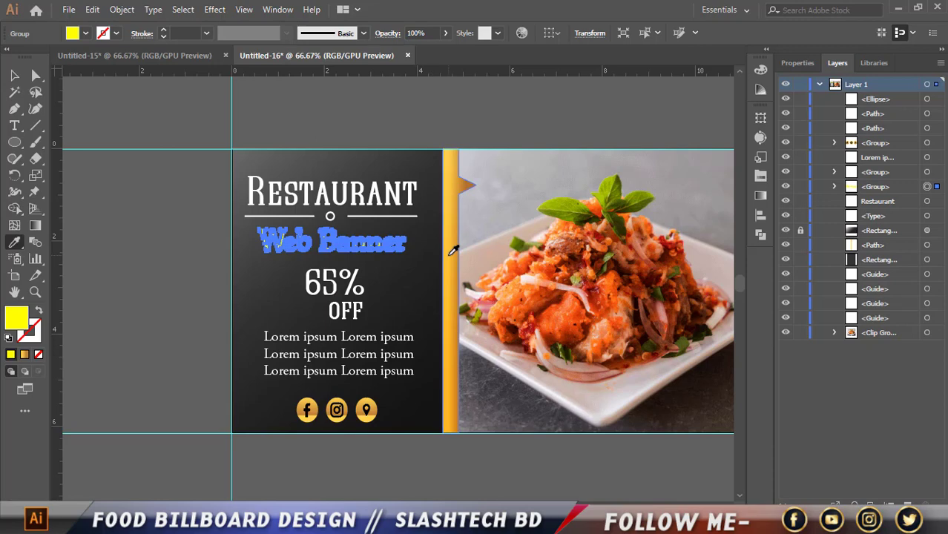
key("period")
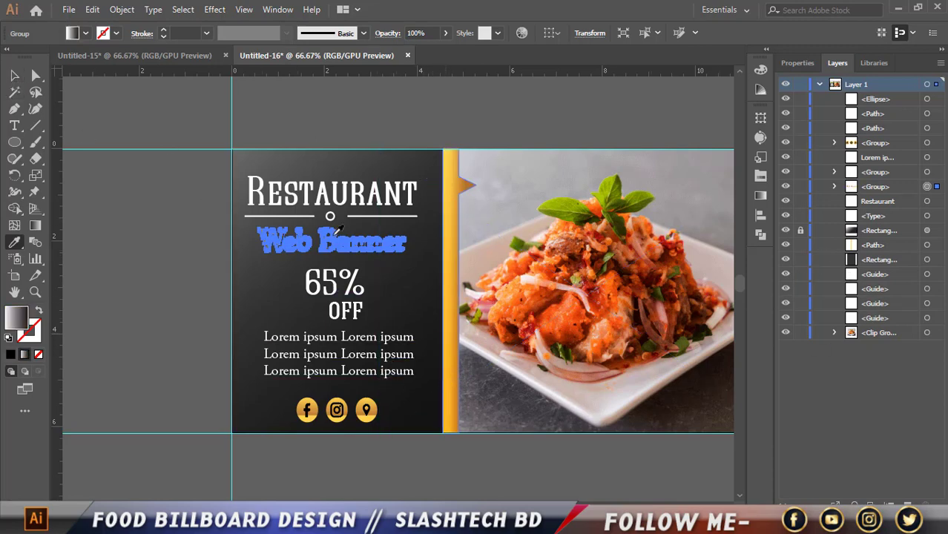
left_click(786, 230)
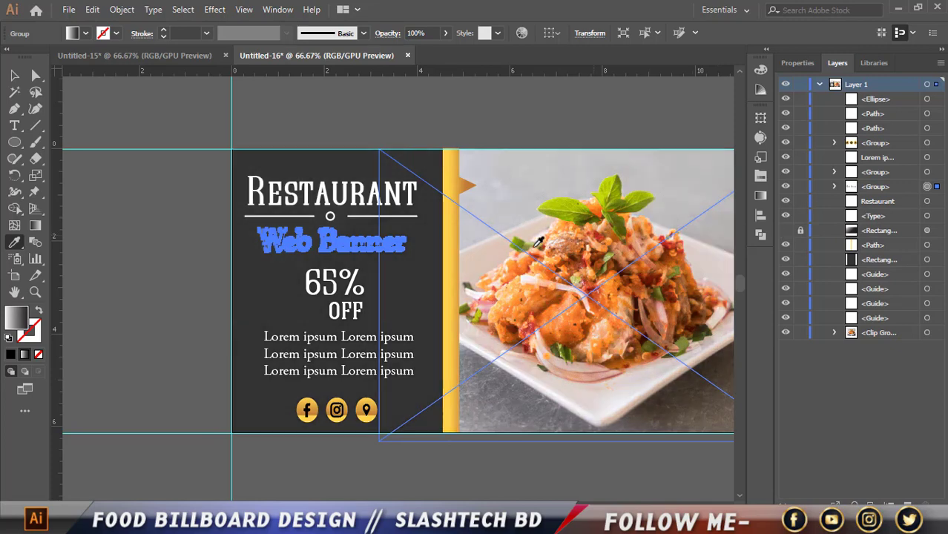
left_click(458, 279)
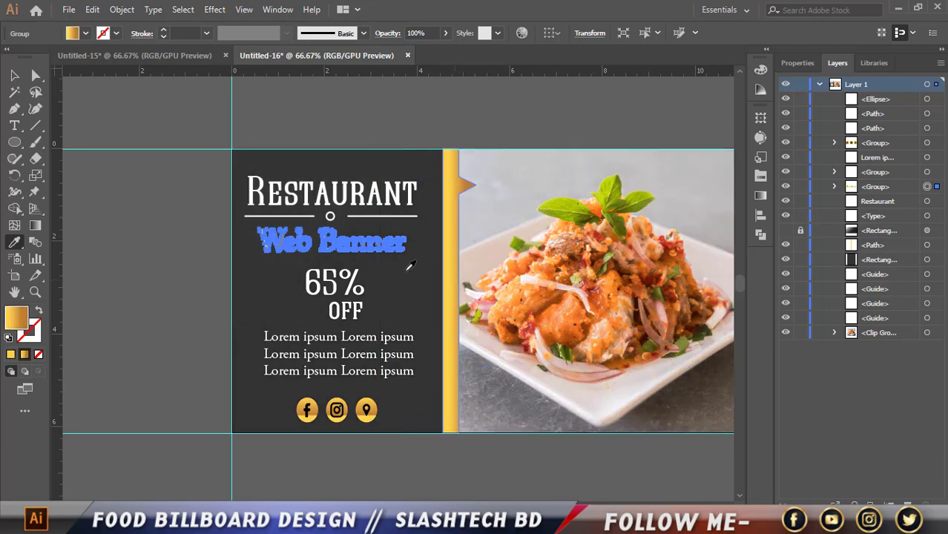
- Restore the dark overlay and run the gold gradient left to right across Web Banner
left_click(15, 75)
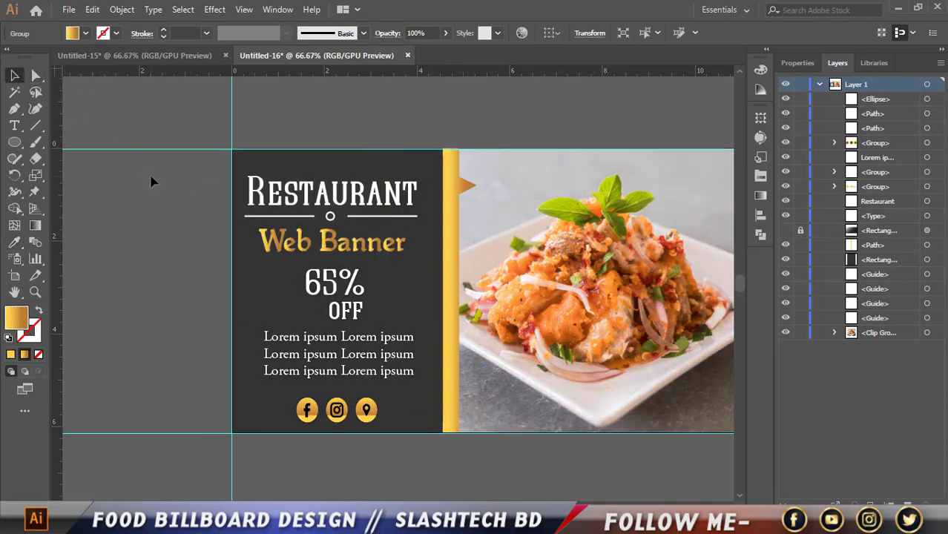
left_click(150, 181)
left_click(785, 230)
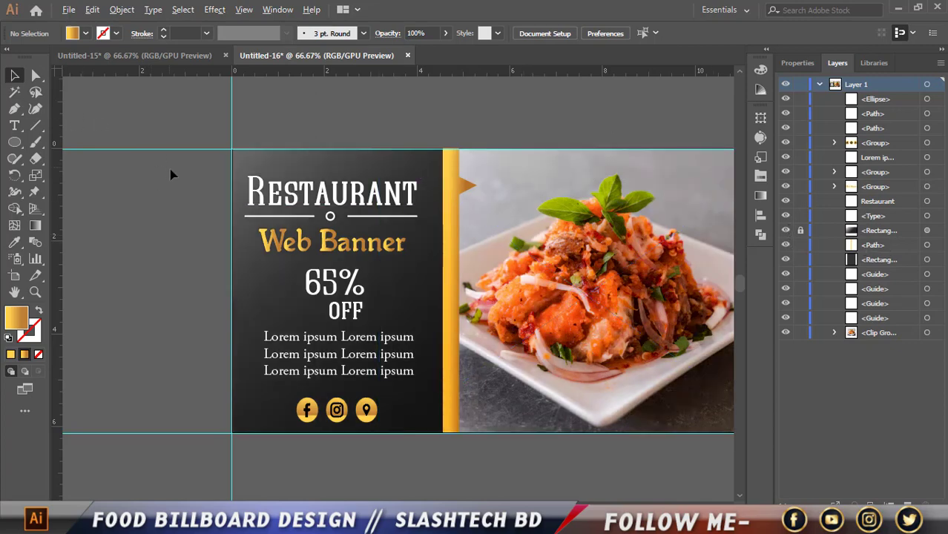
left_click(348, 243)
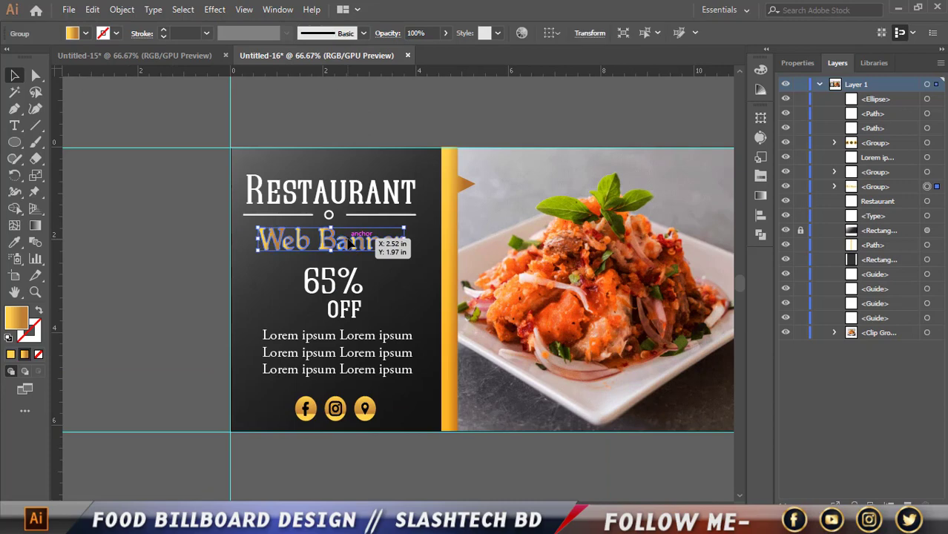
left_click(35, 225)
left_click_drag(261, 237, 367, 250)
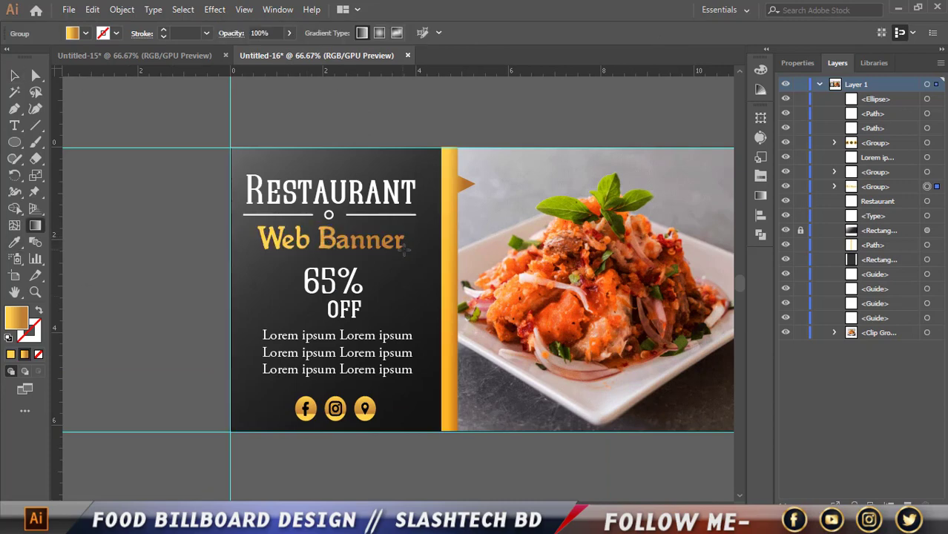
left_click(14, 75)
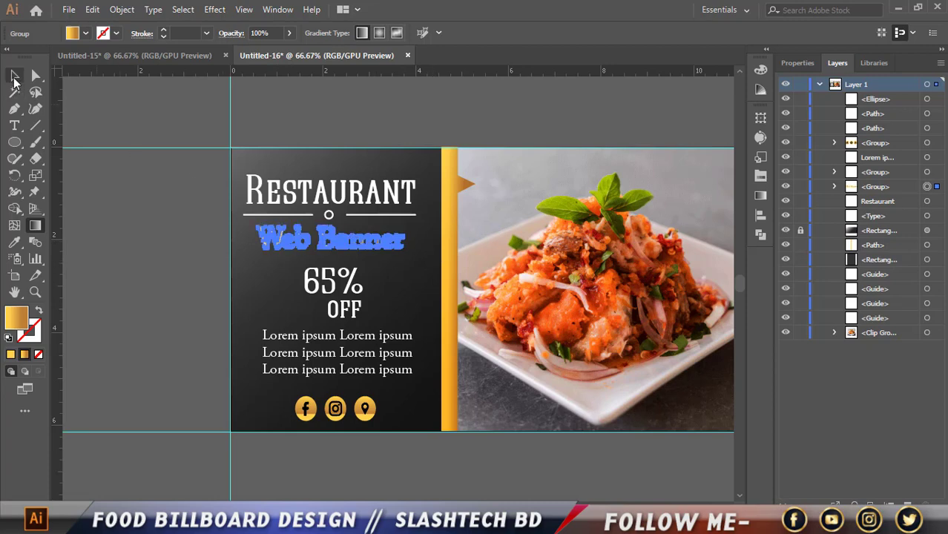
left_click(130, 137)
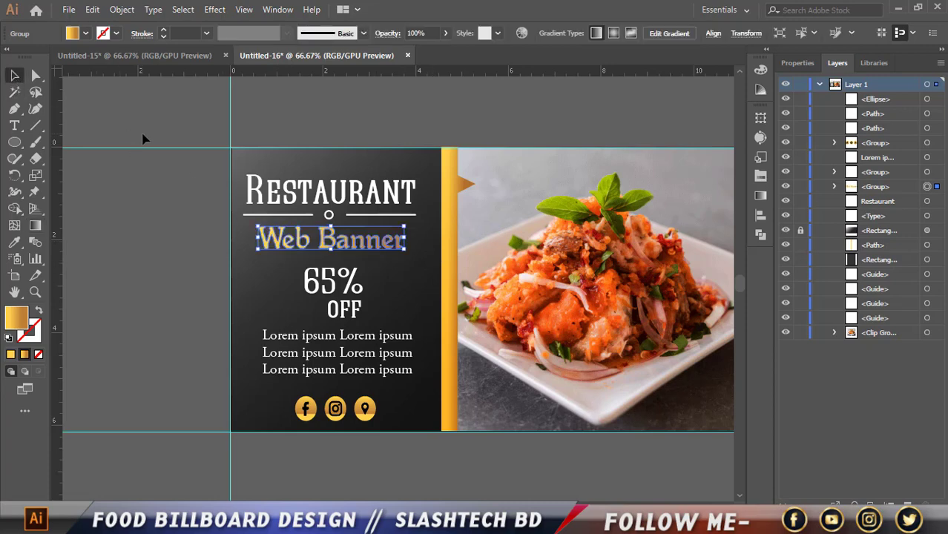
- Move the 65% OFF text group slightly upward
left_click(786, 230)
left_click(350, 308)
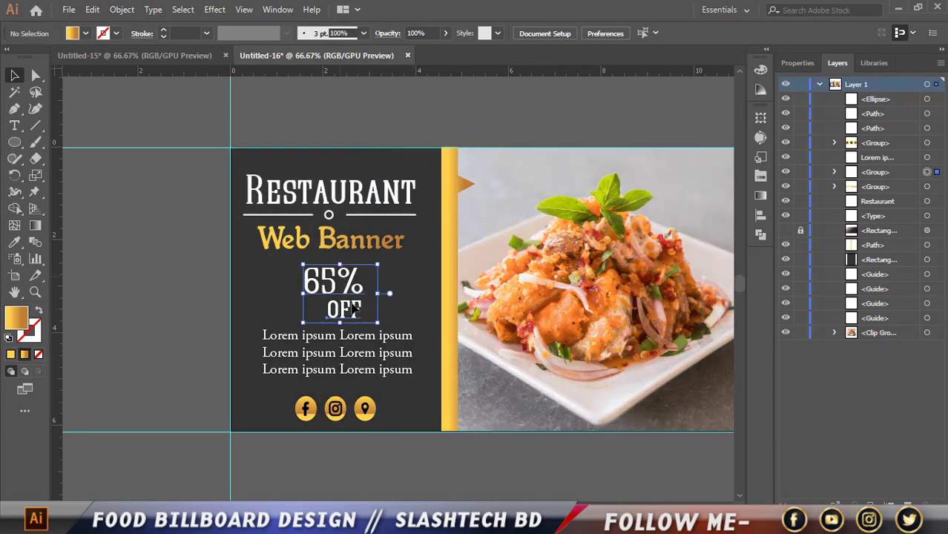
left_click(347, 303)
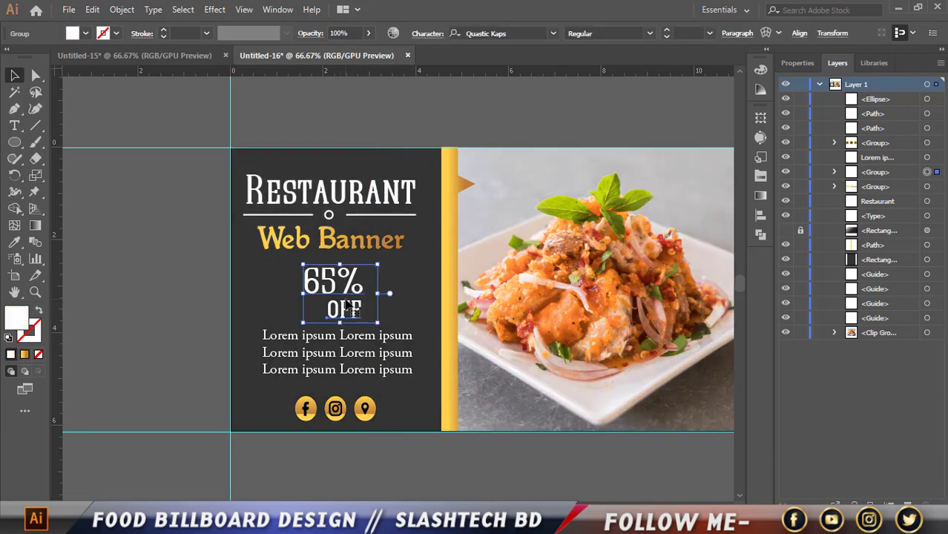
left_click_drag(347, 304, 346, 302)
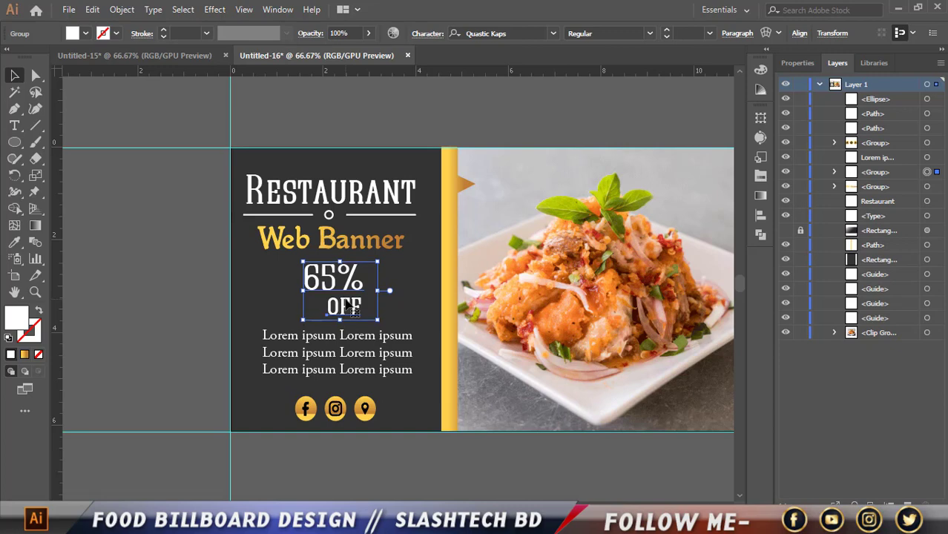
- Set the Lorem ipsum body text to 19 pt and nudge it right to re-centre it
left_click(190, 280)
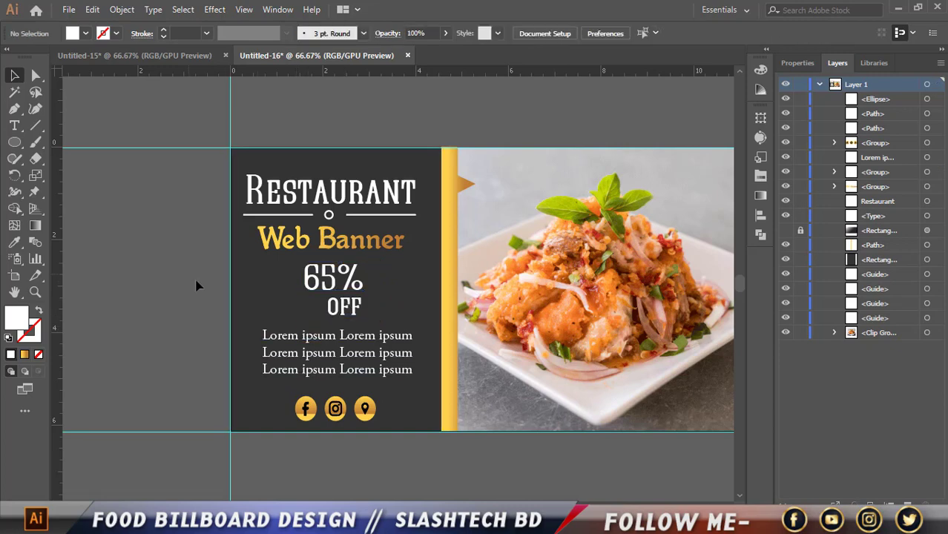
left_click(308, 356)
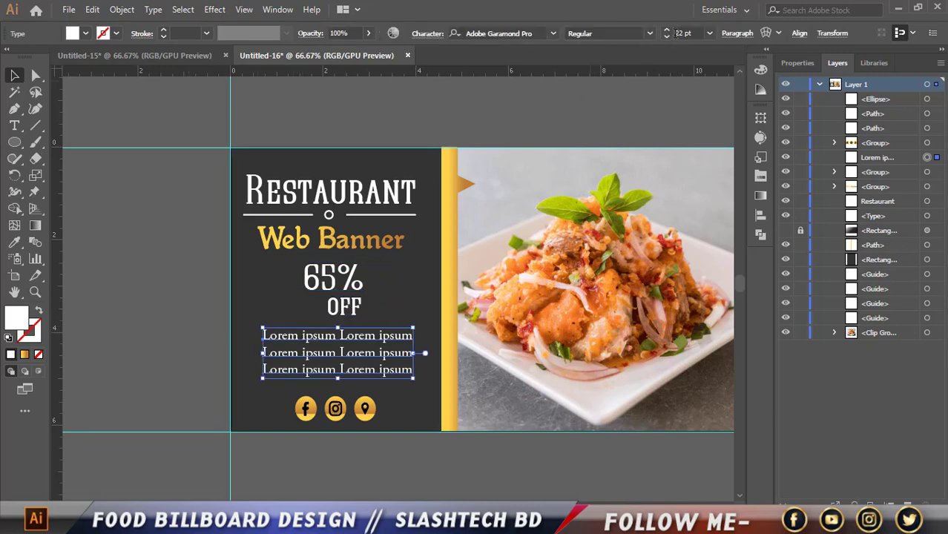
left_click(667, 37)
left_click(667, 37)
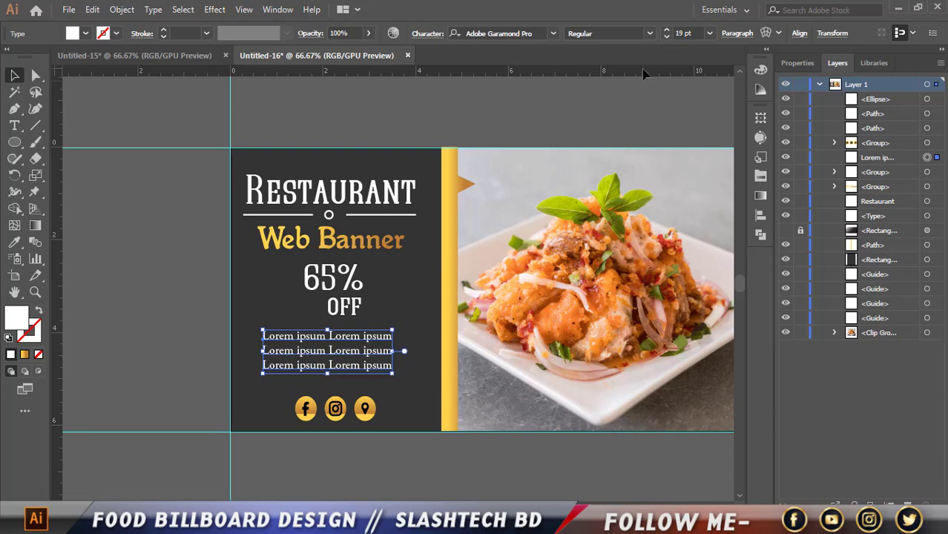
key("Right")
key("Right")
key("Right")
key("Right")
key("Right")
key("Right")
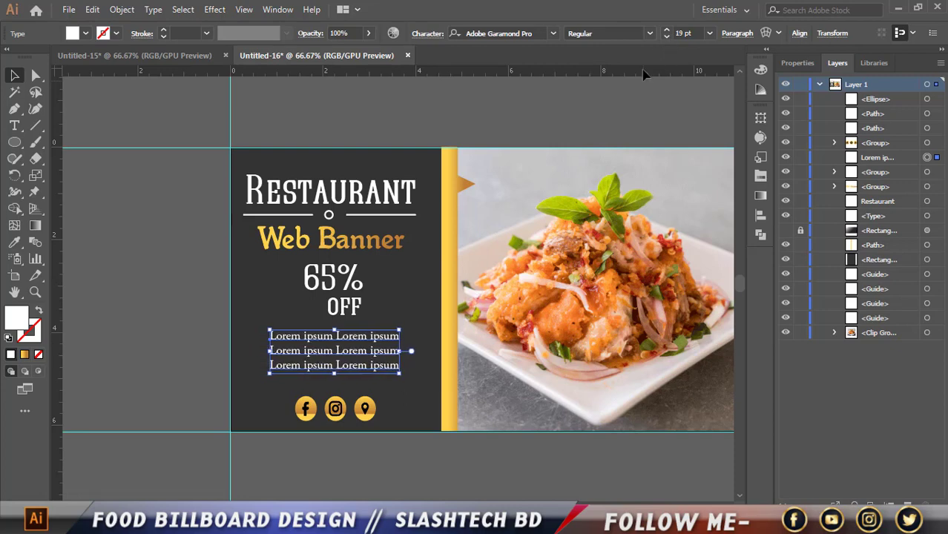
key("Right")
key("Right")
key("Right")
- Add a 14% Multiply drop shadow, 0.2 in offsets and blur, to Restaurant, Web Banner, 65% OFF and icons
left_click(215, 210)
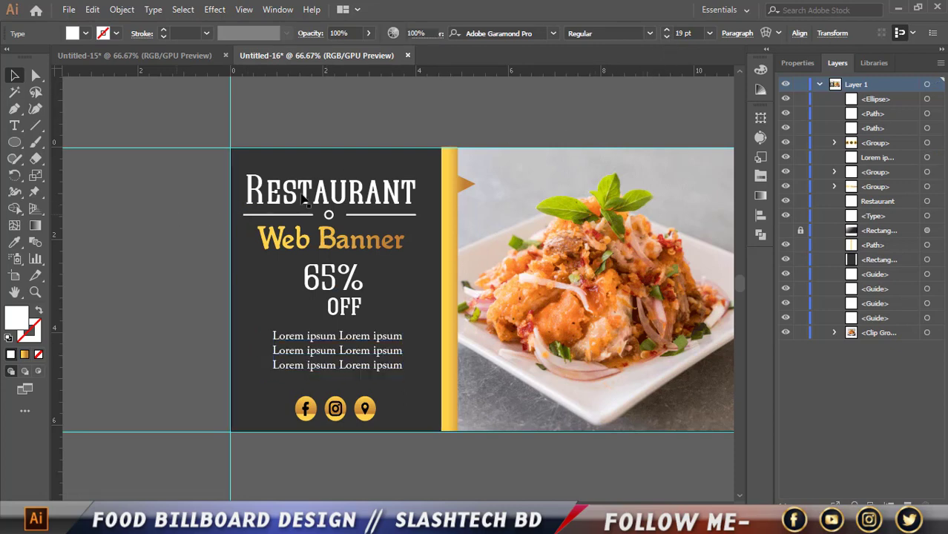
left_click(310, 194)
left_click(319, 248)
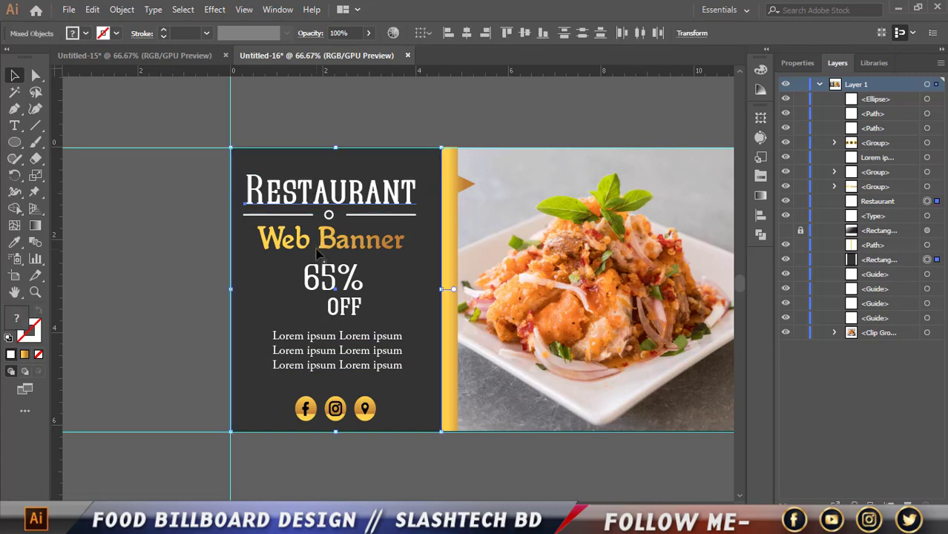
left_click(182, 221)
left_click(285, 203)
left_click(300, 243, "shift")
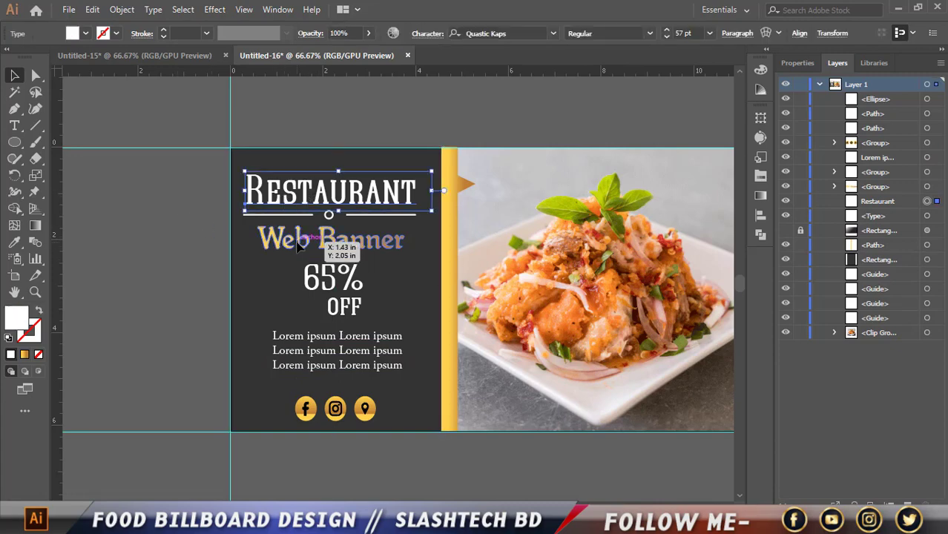
left_click(321, 289, "shift")
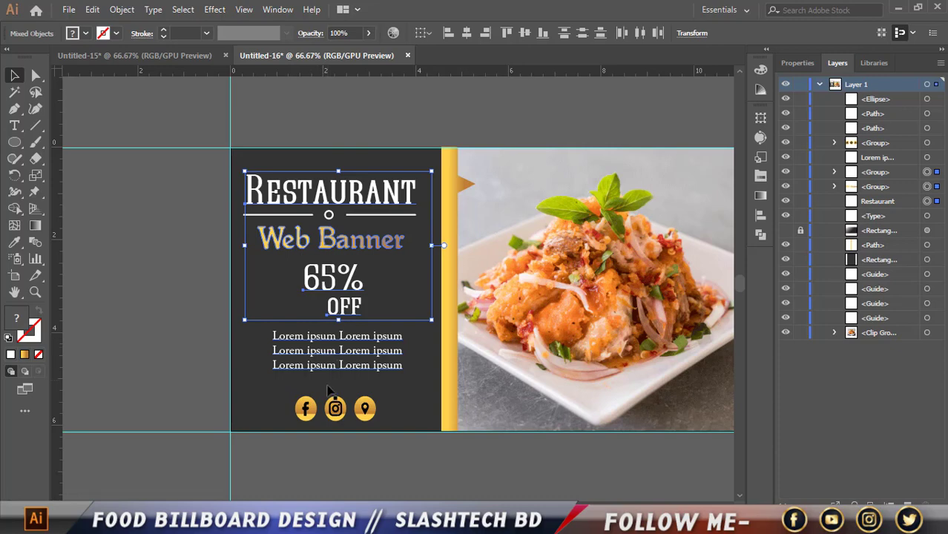
left_click(335, 408, "shift")
left_click(218, 9)
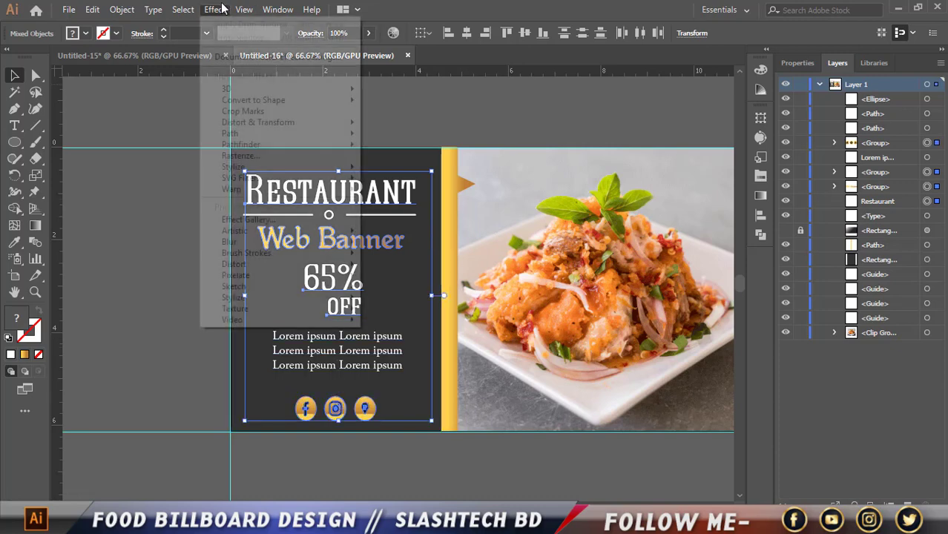
mouse_move(233, 167)
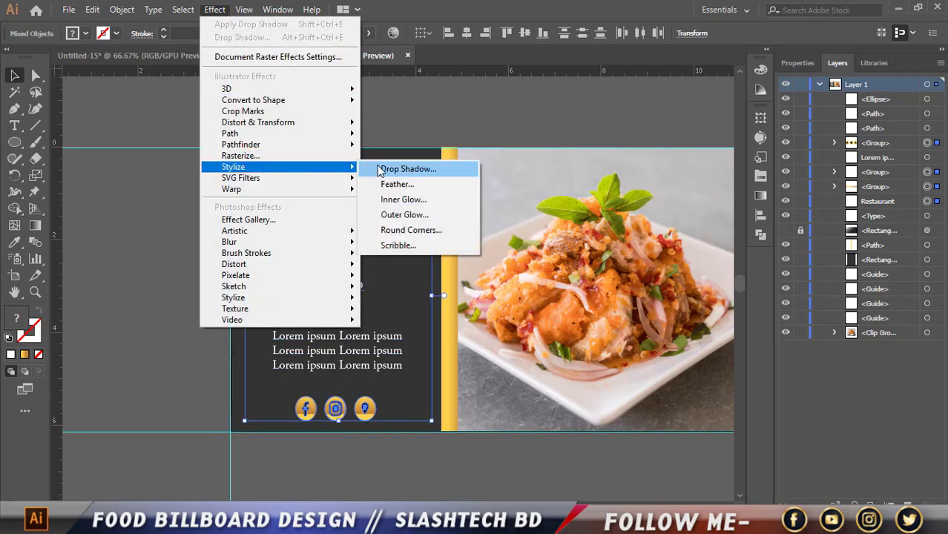
left_click(380, 169)
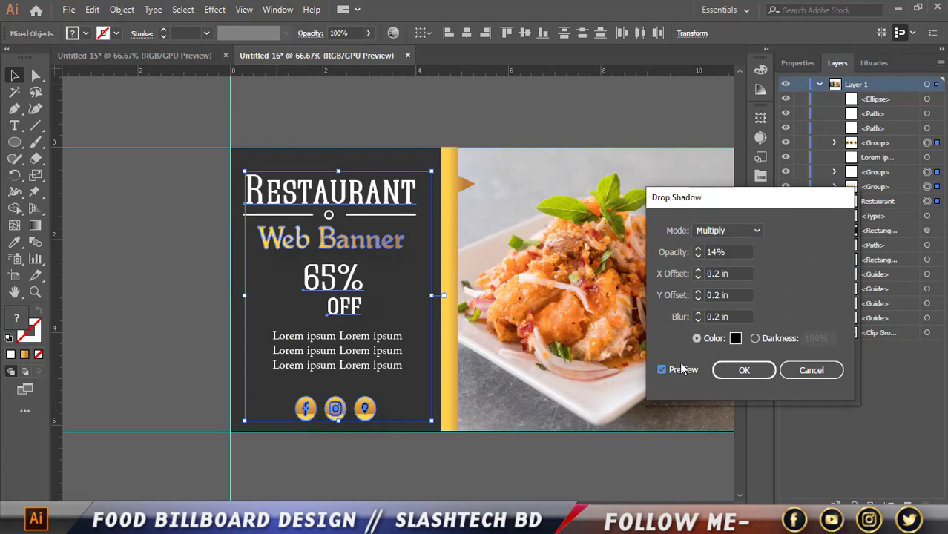
left_click(745, 371)
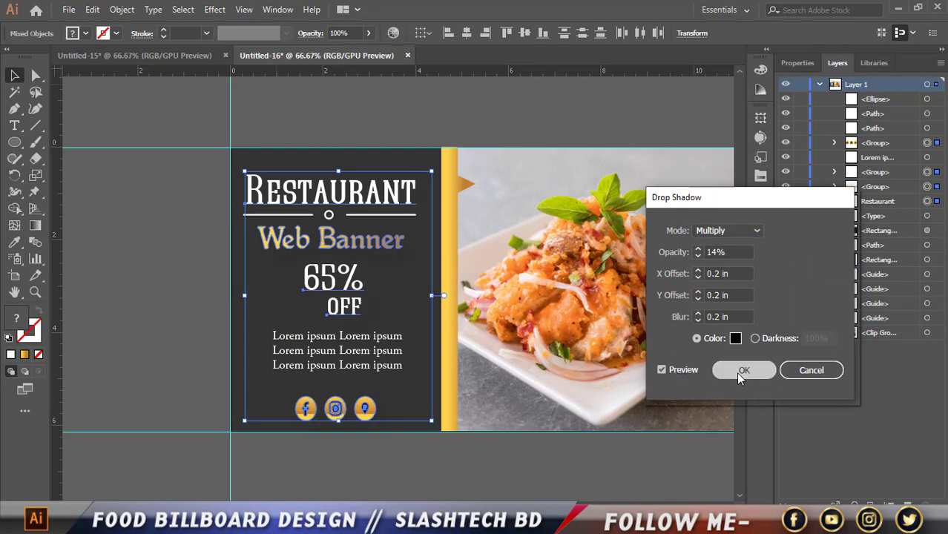
left_click(154, 316)
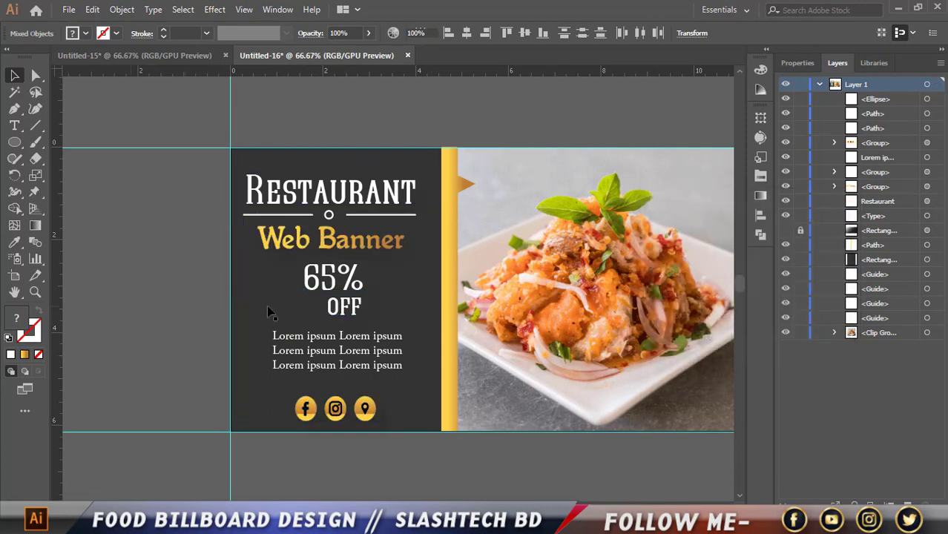
- Show the dark gradient overlay and select all left-panel headings, Lorem ipsum text and social icons
left_click(788, 231)
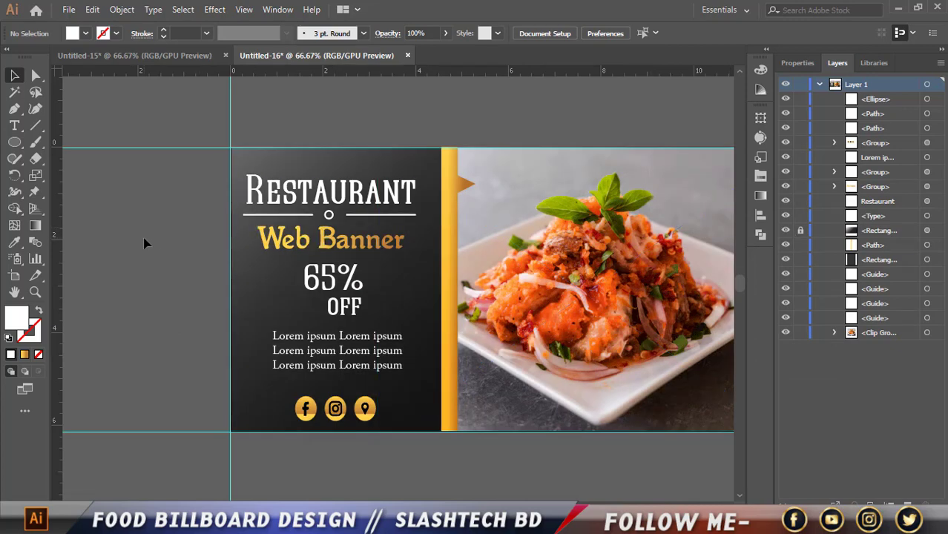
left_click(338, 194)
key("ctrl+z")
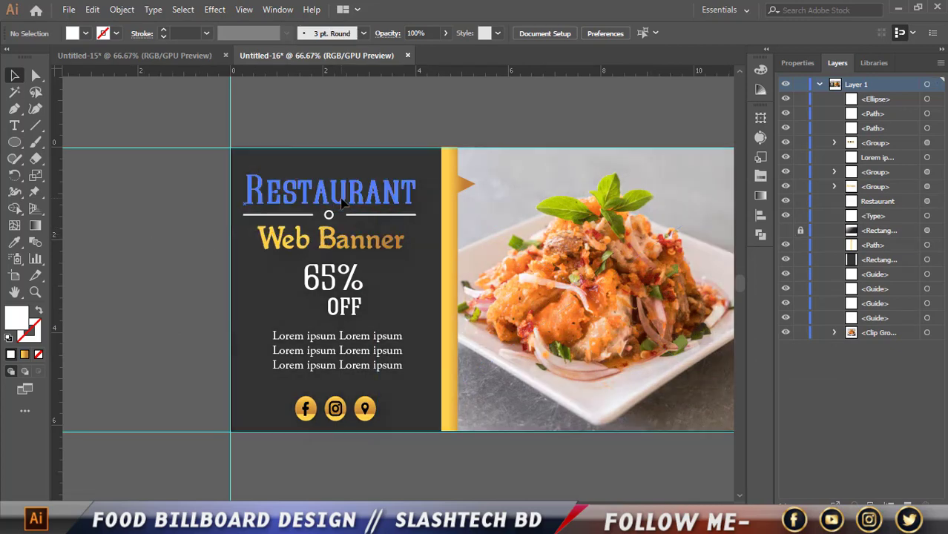
left_click(375, 206)
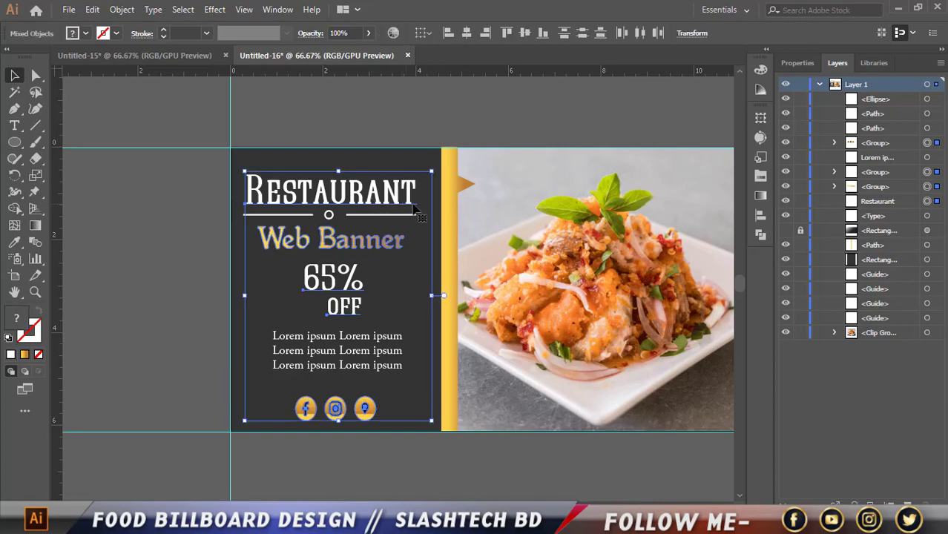
left_click(638, 220, "shift")
left_click(785, 231)
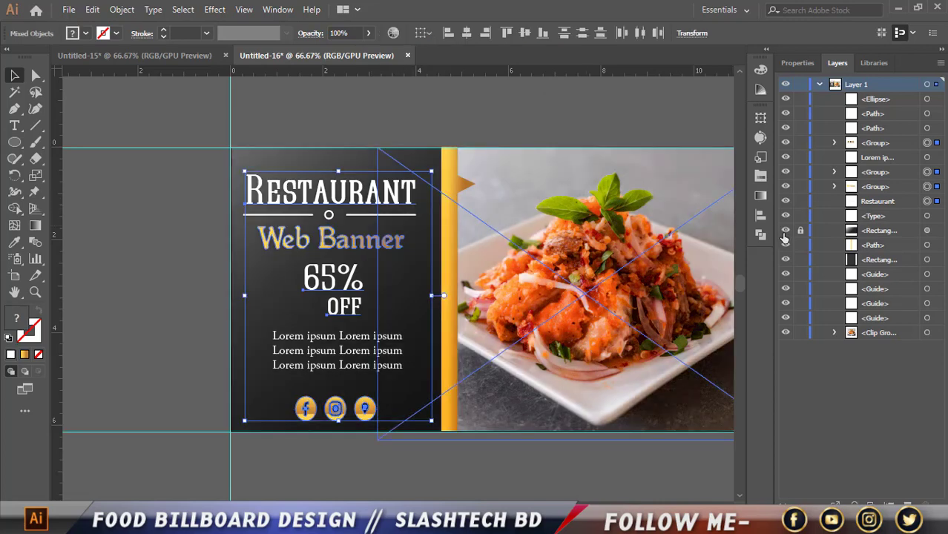
left_click(134, 208)
left_click(356, 206)
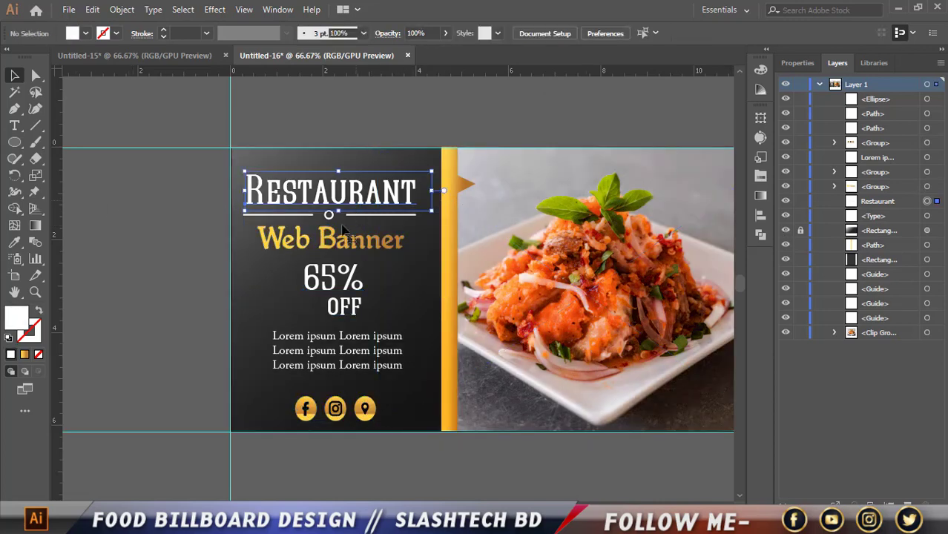
left_click(347, 241, "shift")
left_click(338, 291, "shift")
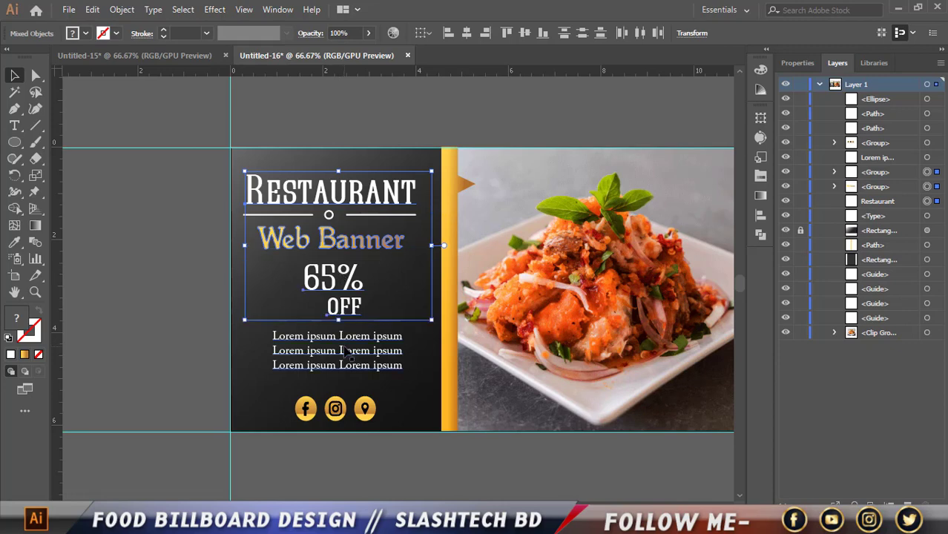
left_click(345, 348, "shift")
left_click(336, 408, "shift")
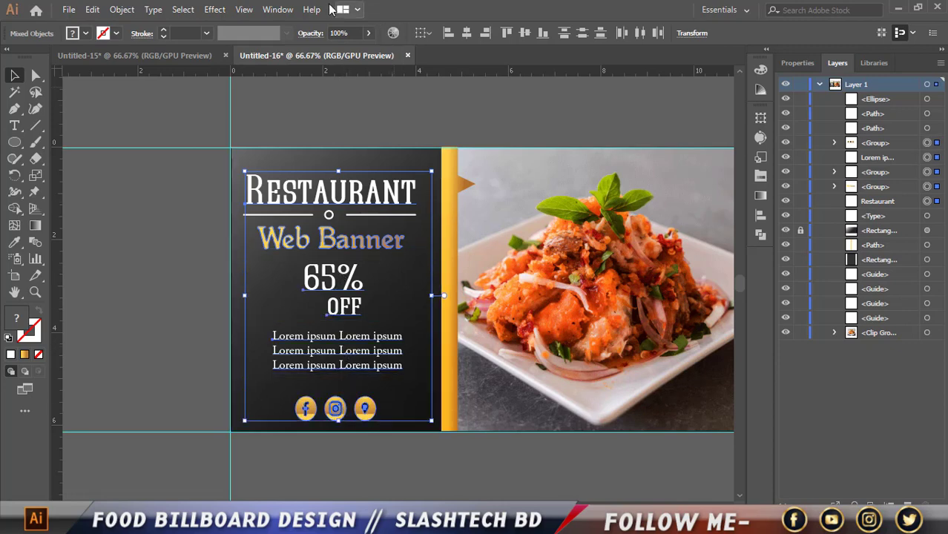
- Apply a stronger Multiply drop shadow with raised opacity to the selected text and icons
left_click(214, 9)
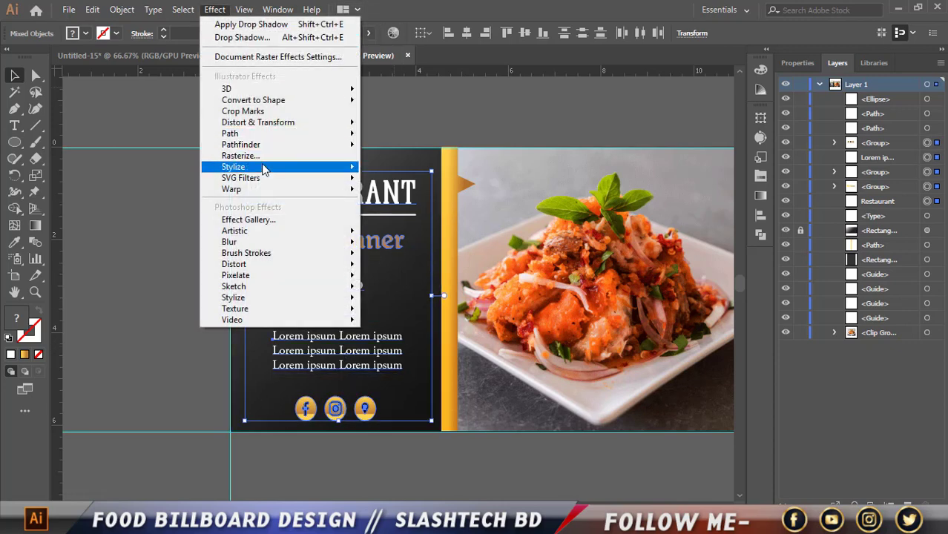
left_click(401, 164)
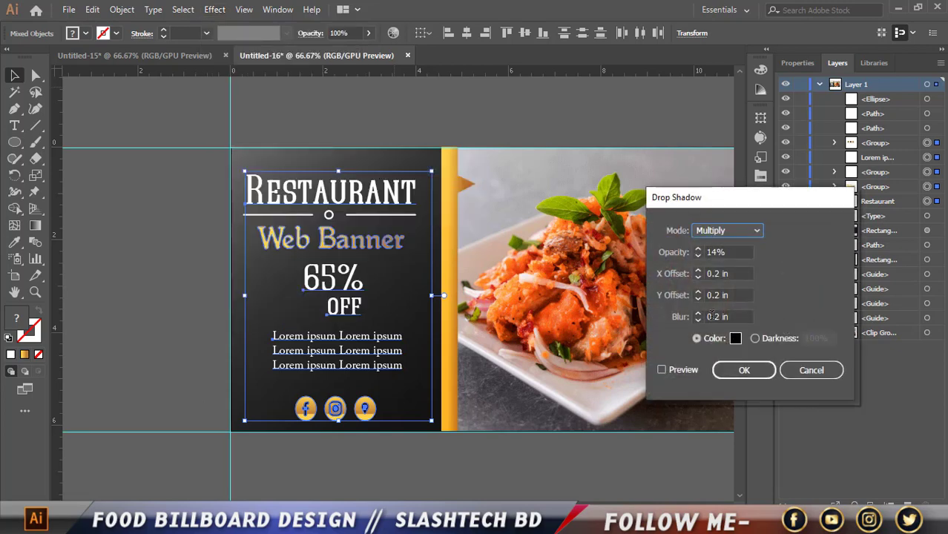
left_click(698, 250)
left_click(698, 250)
left_click(698, 250)
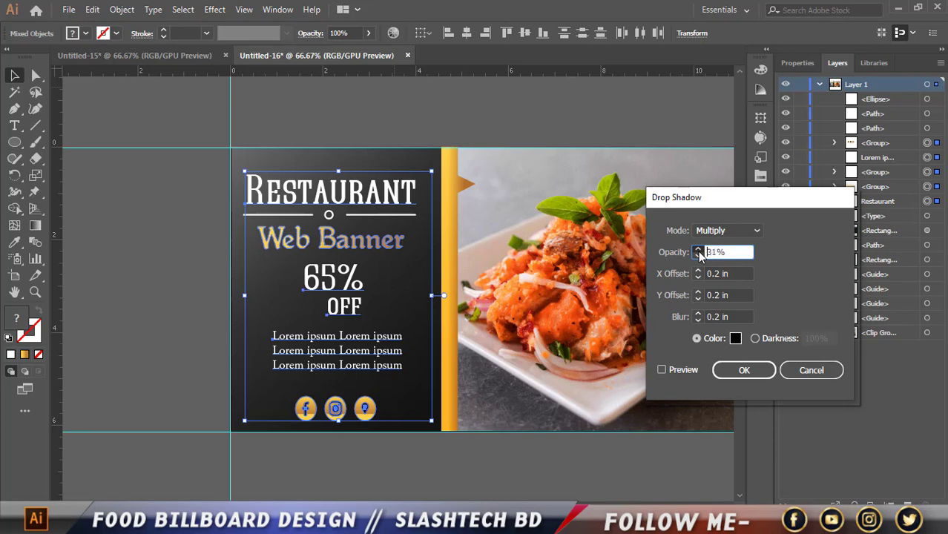
left_click(698, 251)
left_click(698, 250)
left_click(698, 317)
left_click(744, 369)
left_click(643, 467)
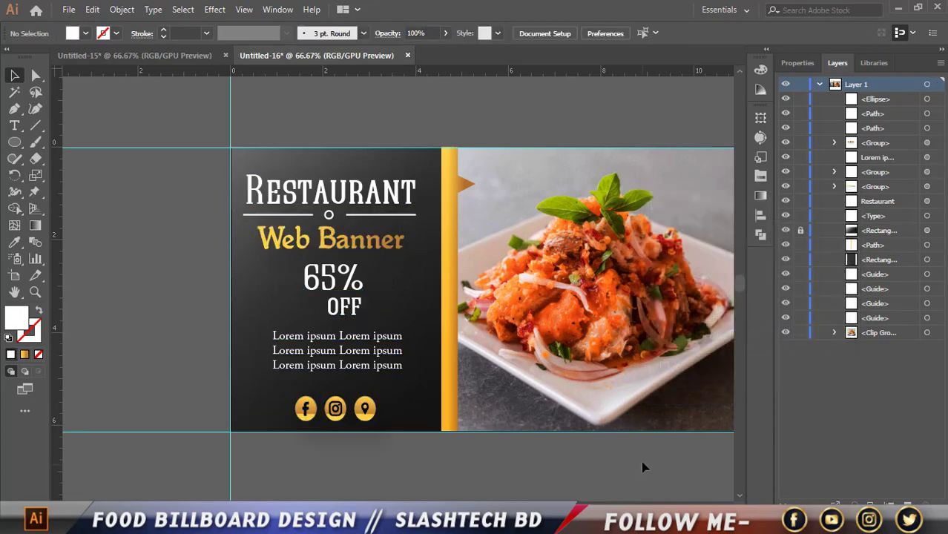
- Nudge the social icon group up slightly
scroll(644, 310, "up", 1)
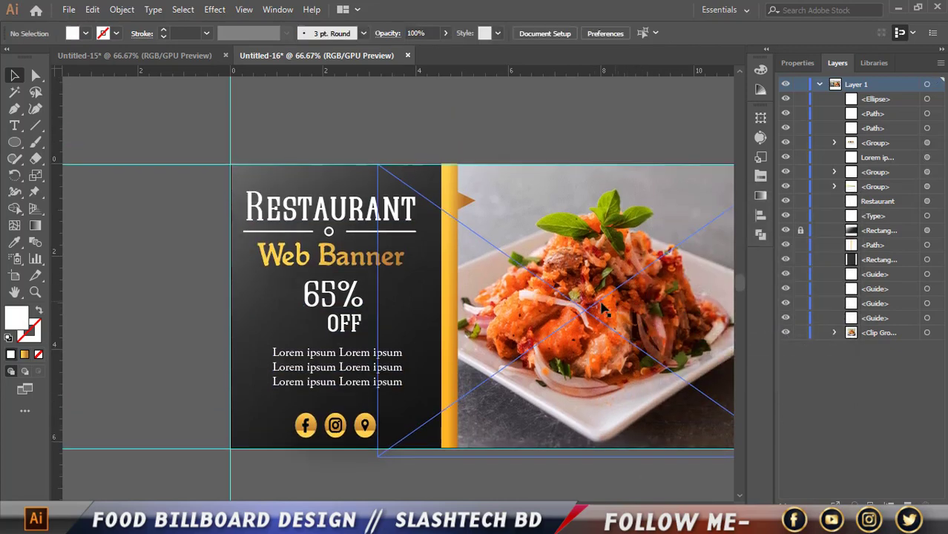
left_click_drag(380, 436, 378, 433)
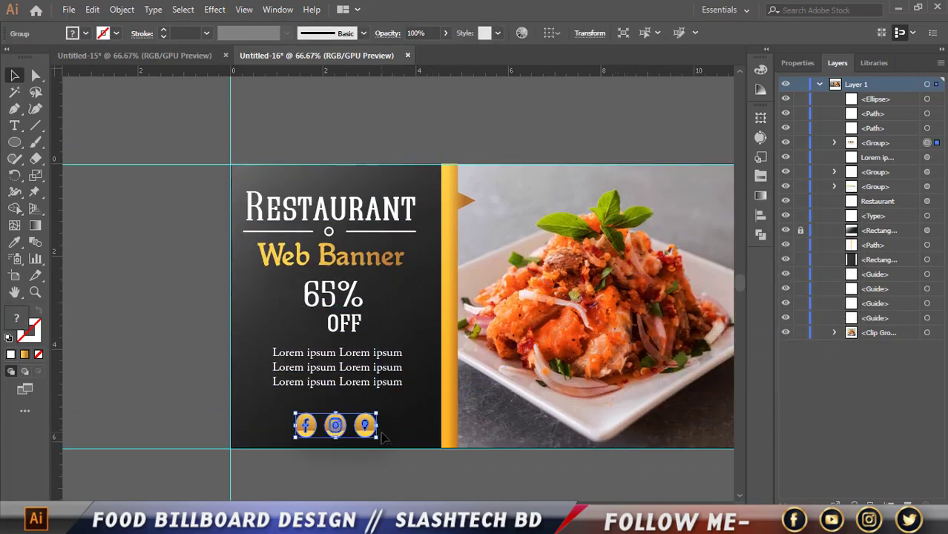
scroll(378, 432, "down", 1)
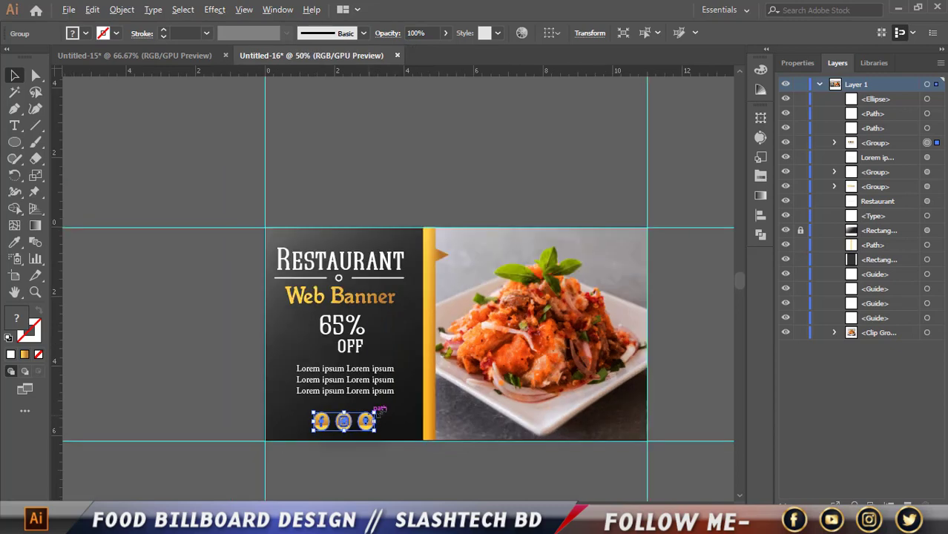
left_click(368, 201)
- Delete the vertical and horizontal guides, then select all the banner artwork
scroll(745, 174, "right", 3)
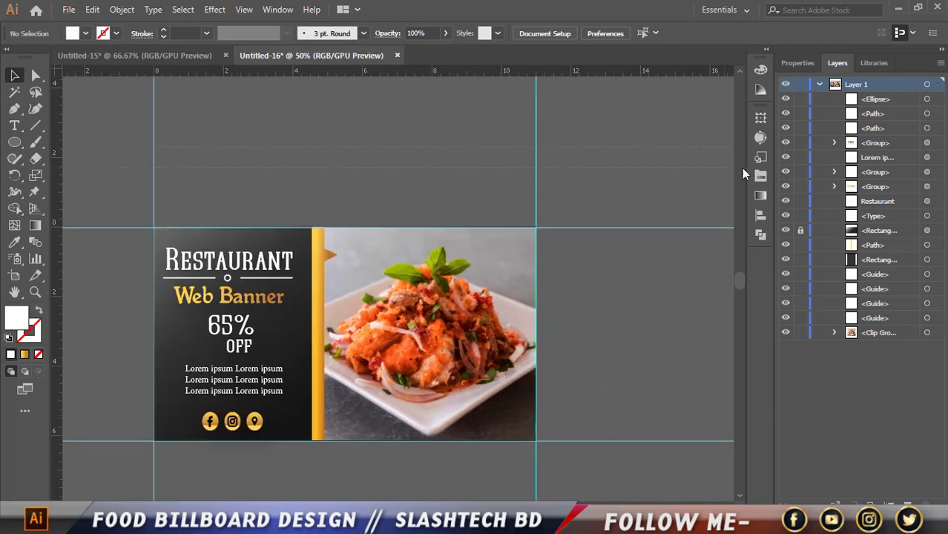
key("Delete")
left_click(109, 217)
scroll(108, 217, "down", 1)
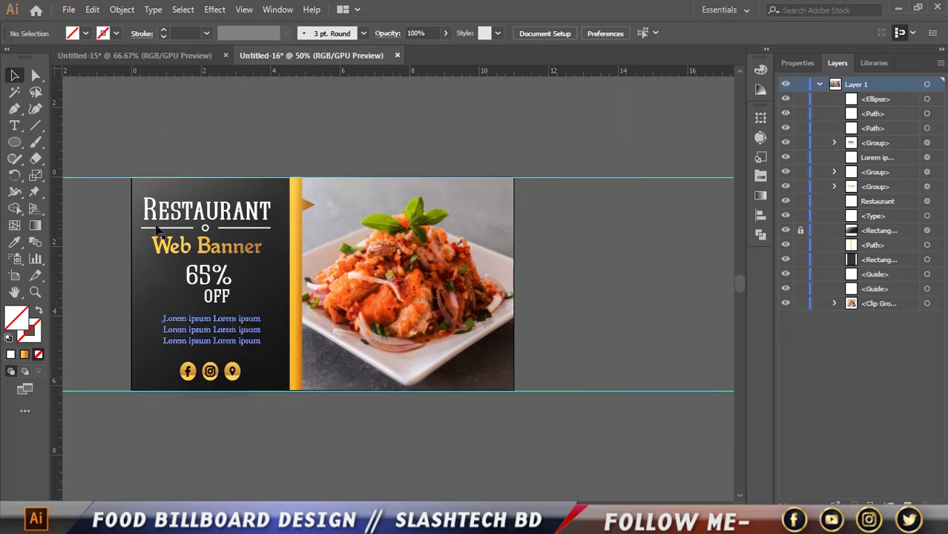
key("Delete")
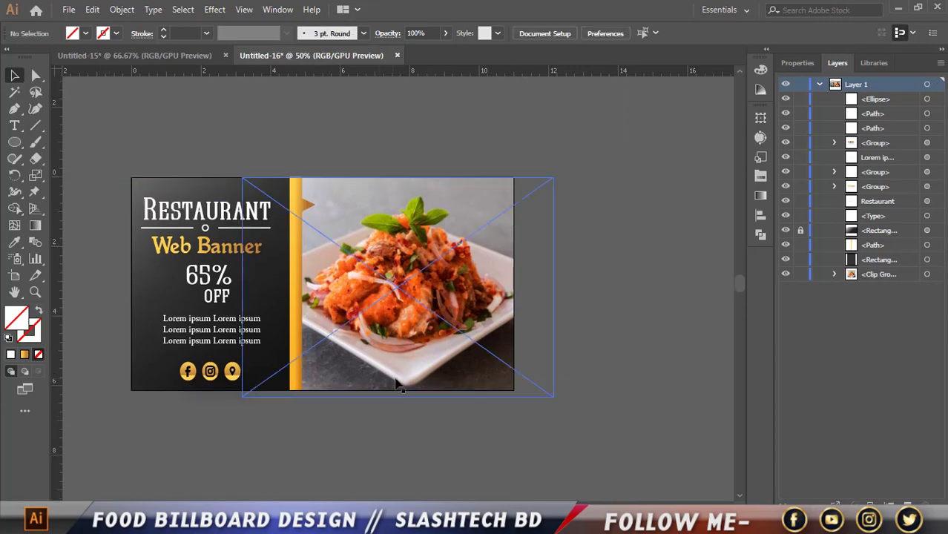
scroll(415, 371, "down", 1)
scroll(317, 337, "up", 1)
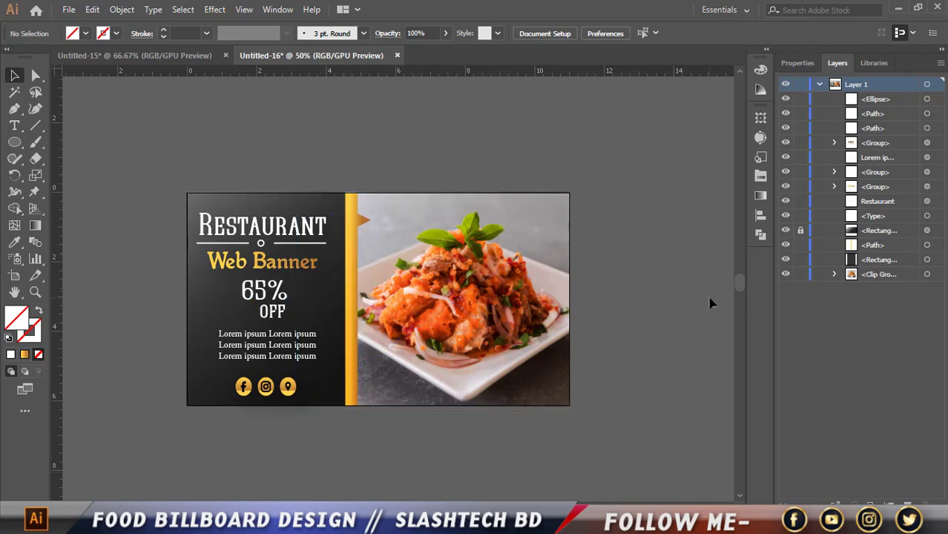
scroll(652, 314, "up", 1)
scroll(652, 314, "down", 1)
key("ctrl+a")
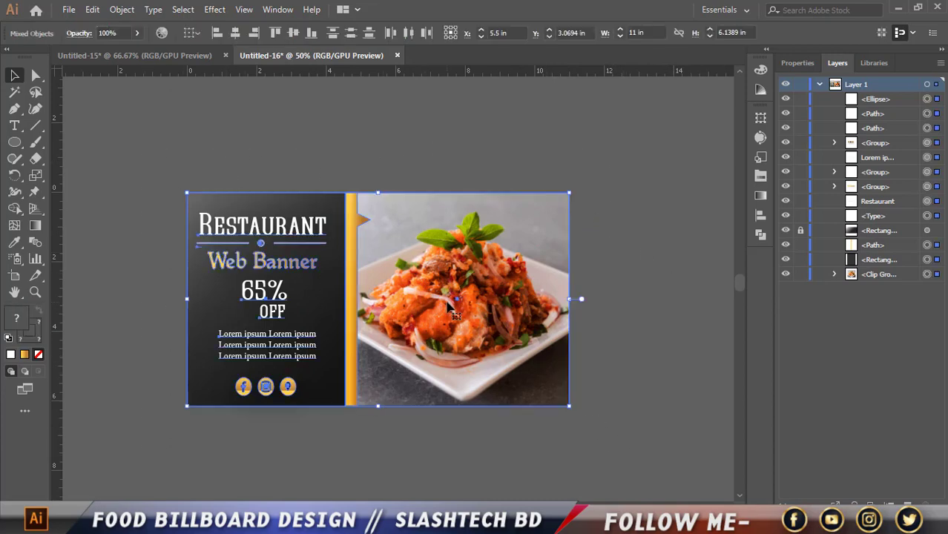